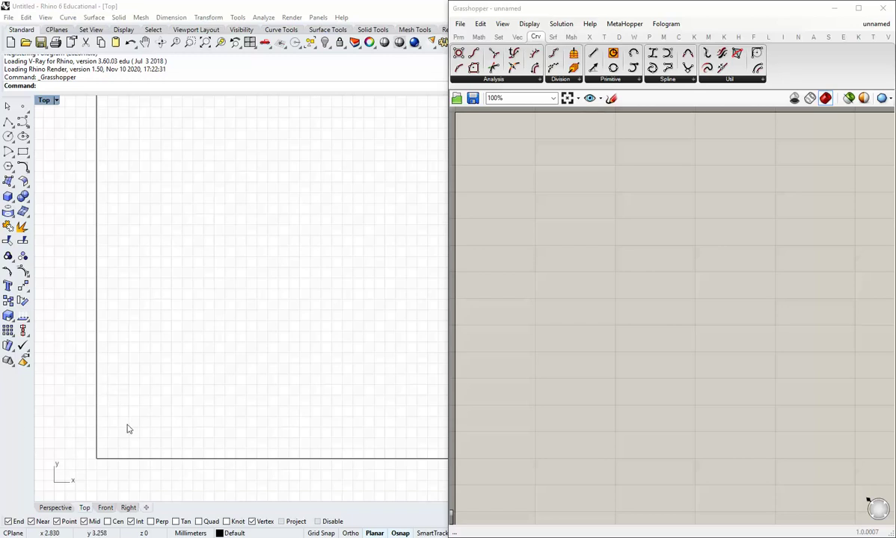
Step: Place a Rectangular grid component on the Grasshopper canvas
{"action": "right_click_drag", "start_coordinate": [128, 426], "coordinate": [116, 407]}
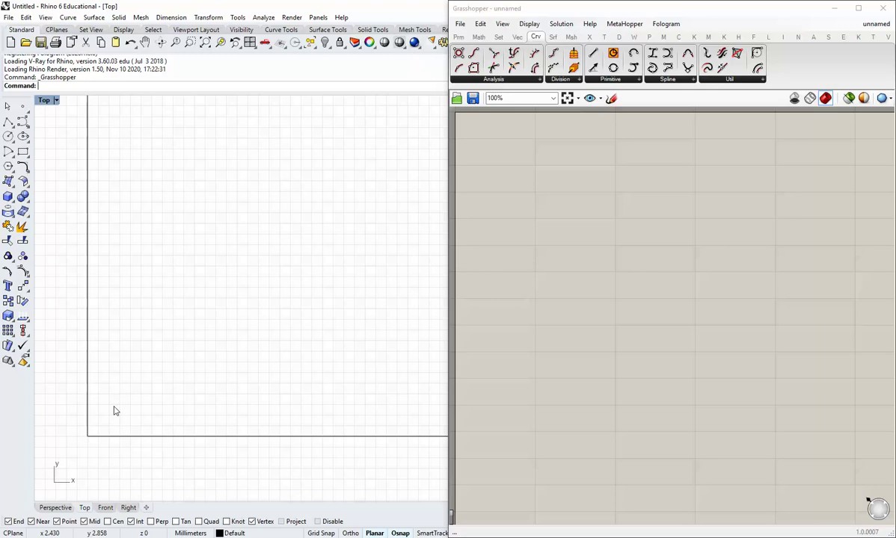
{"action": "left_click", "coordinate": [516, 37]}
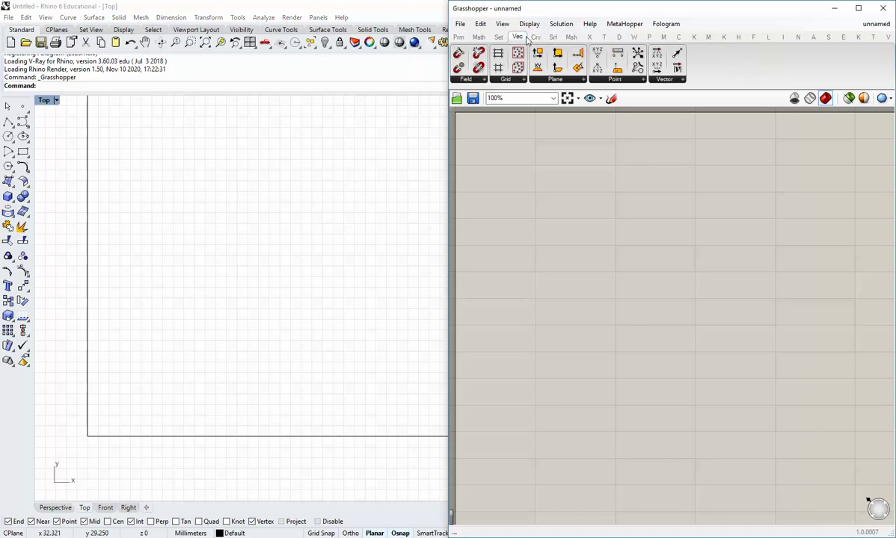
{"action": "left_click", "coordinate": [506, 79]}
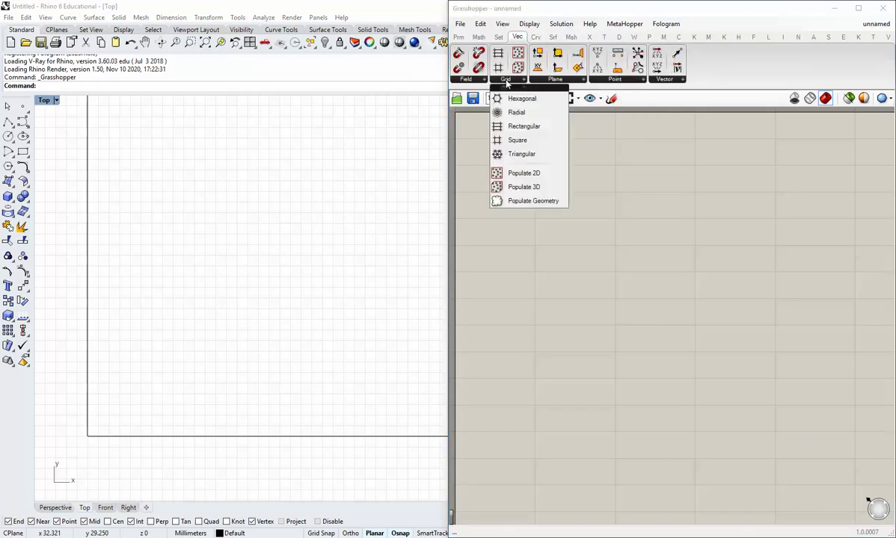
{"action": "left_click_drag", "start_coordinate": [485, 124], "coordinate": [592, 220]}
{"action": "scroll", "coordinate": [564, 225], "scroll_direction": "up", "scroll_amount": 2}
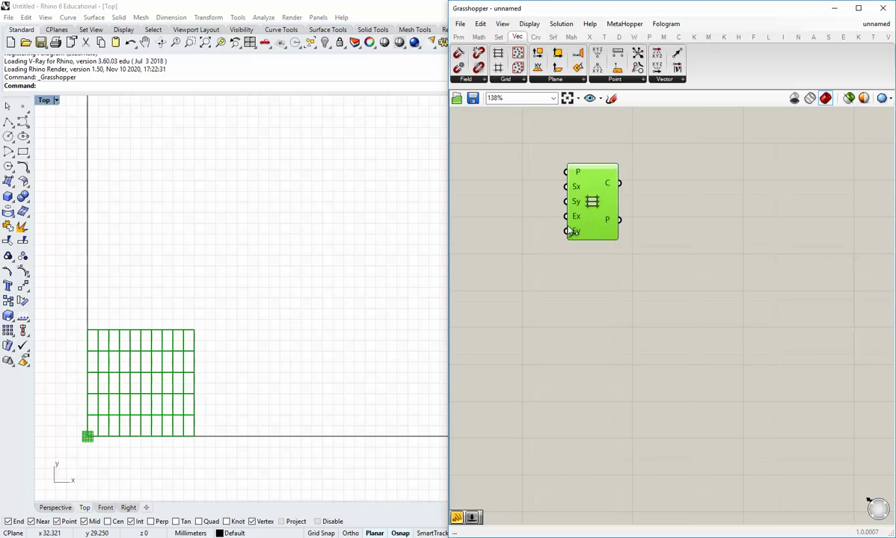
{"action": "left_click", "coordinate": [517, 201]}
Step: Add a panel with the value 1 and connect it to the grid's Sx and Sy size inputs
{"action": "left_click", "coordinate": [458, 37]}
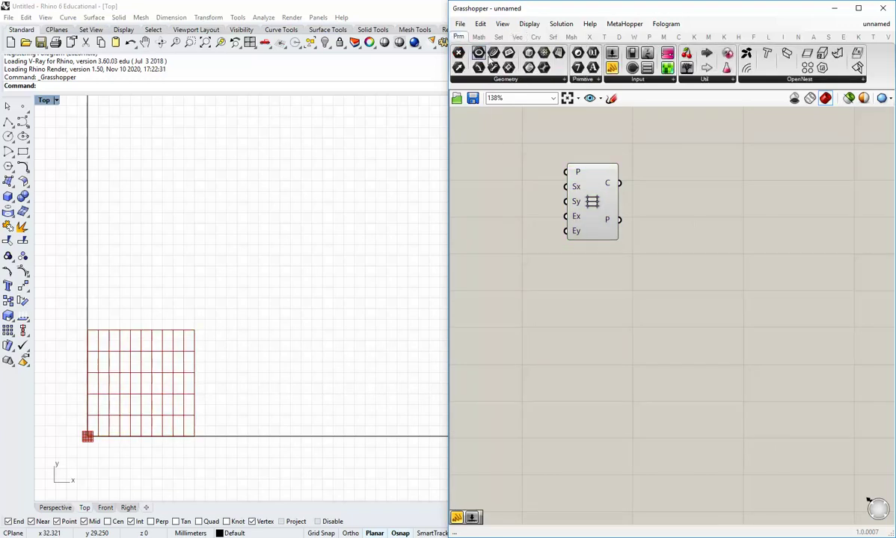
{"action": "left_click_drag", "start_coordinate": [577, 66], "coordinate": [565, 201]}
{"action": "double_click", "coordinate": [534, 190]}
{"action": "type", "text": "1"}
{"action": "left_click", "coordinate": [528, 231]}
{"action": "right_click_drag", "start_coordinate": [544, 234], "coordinate": [584, 278]}
{"action": "left_click_drag", "start_coordinate": [575, 278], "coordinate": [570, 241]}
{"action": "left_click", "coordinate": [592, 266]}
{"action": "scroll", "coordinate": [594, 263], "scroll_direction": "down", "scroll_amount": 2}
{"action": "left_click_drag", "start_coordinate": [659, 326], "coordinate": [564, 238]}
{"action": "left_click_drag", "start_coordinate": [622, 253], "coordinate": [610, 215]}
{"action": "left_click", "coordinate": [615, 270]}
{"action": "scroll", "coordinate": [553, 269], "scroll_direction": "up", "scroll_amount": 4}
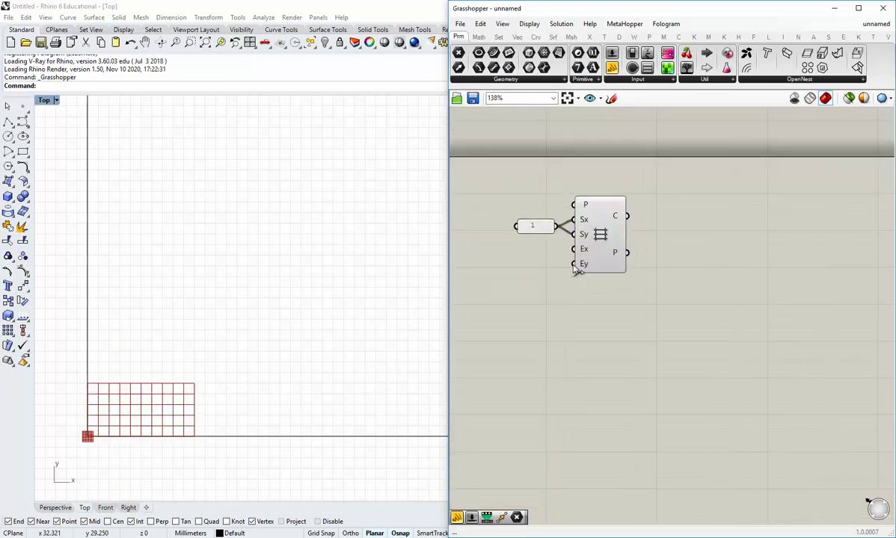
{"action": "scroll", "coordinate": [545, 274], "scroll_direction": "up", "scroll_amount": 1}
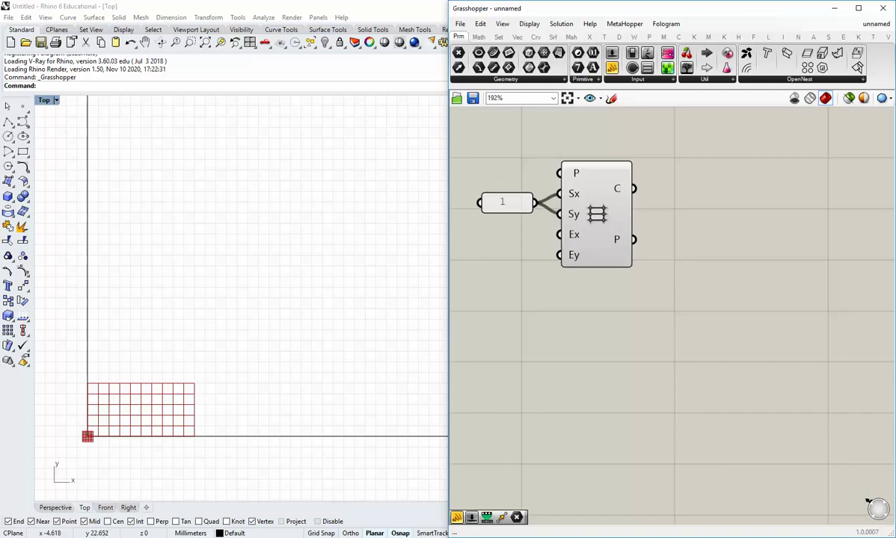
Step: Duplicate the panel, set the copy to 35 and connect it to the grid's Ex and Ey extent inputs
{"action": "left_click", "coordinate": [505, 203]}
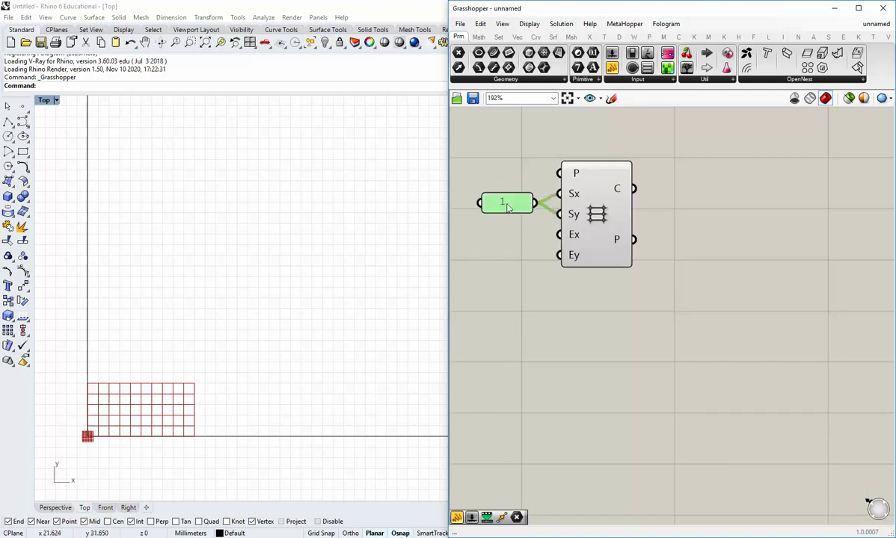
{"action": "left_click_drag", "start_coordinate": [522, 207], "coordinate": [521, 249], "text": "alt"}
{"action": "double_click", "coordinate": [521, 249]}
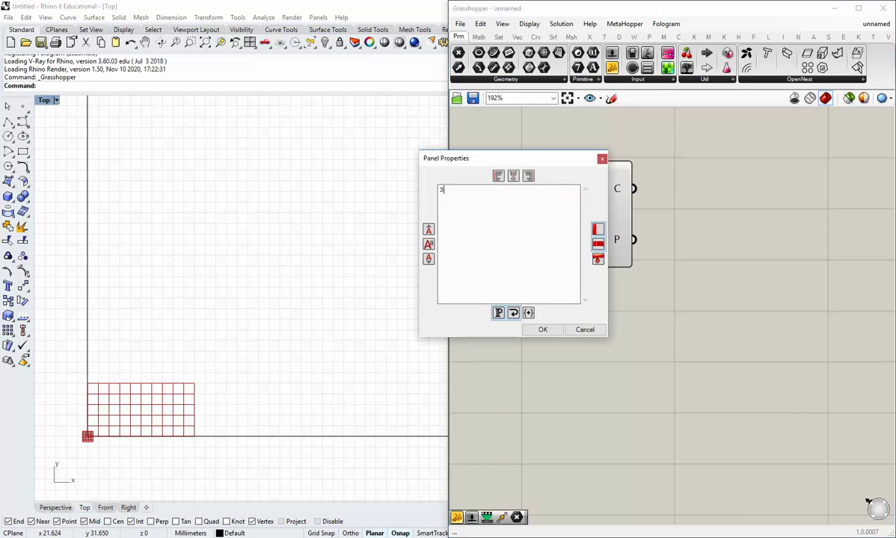
{"action": "type", "text": "35"}
{"action": "left_click", "coordinate": [548, 330]}
{"action": "left_click_drag", "start_coordinate": [536, 245], "coordinate": [517, 246]}
{"action": "left_click", "coordinate": [528, 282]}
{"action": "right_click_drag", "start_coordinate": [290, 276], "coordinate": [267, 311]}
{"action": "scroll", "coordinate": [262, 311], "scroll_direction": "down", "scroll_amount": 3}
{"action": "scroll", "coordinate": [224, 338], "scroll_direction": "up", "scroll_amount": 3}
{"action": "scroll", "coordinate": [224, 338], "scroll_direction": "down", "scroll_amount": 1}
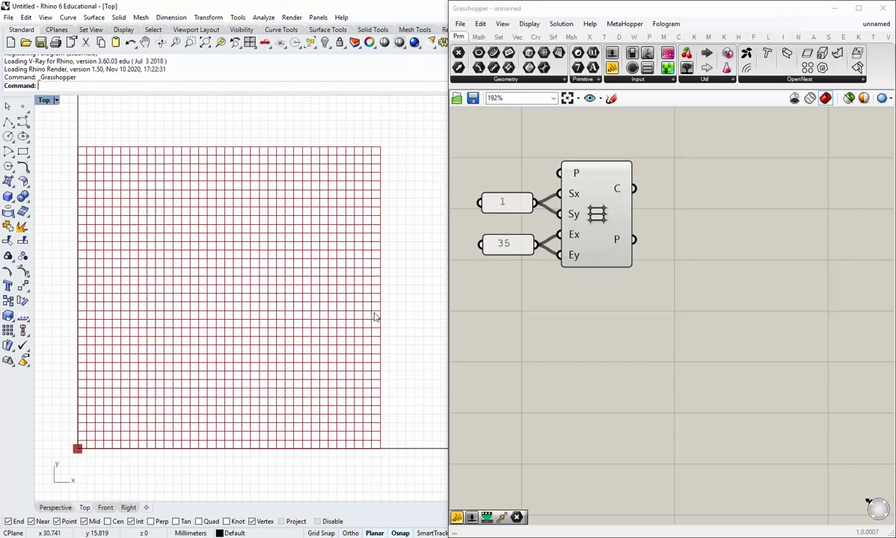
{"action": "left_click", "coordinate": [634, 305]}
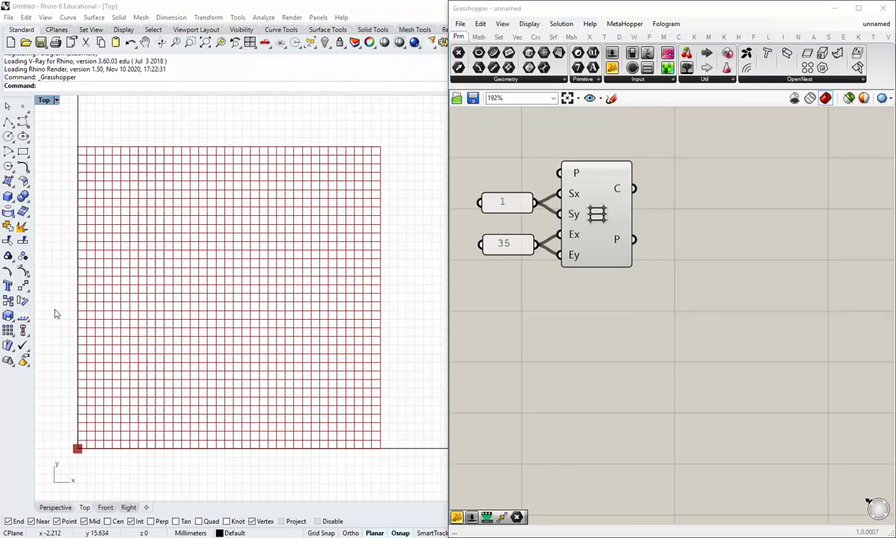
Step: Draw a point object in the Rhino Top viewport just left of the grid, near its mid-height
{"action": "left_click", "coordinate": [22, 106]}
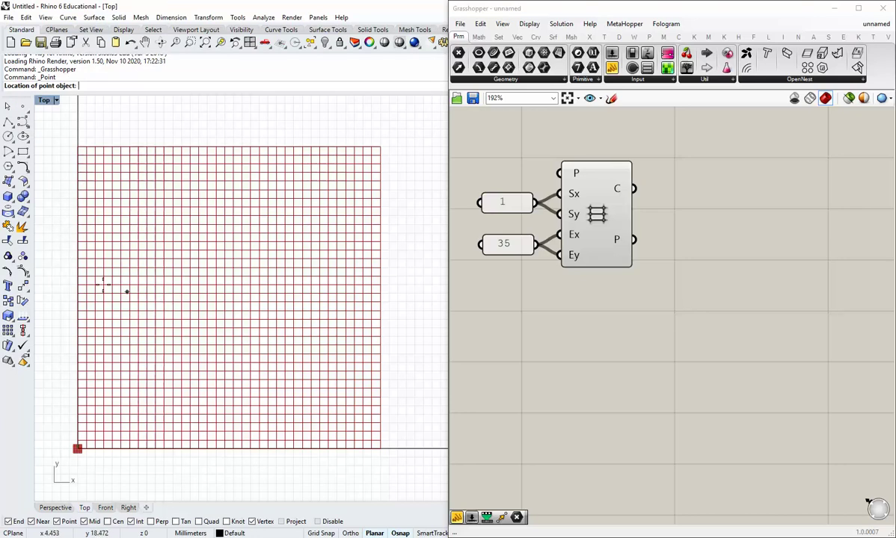
{"action": "left_click", "coordinate": [62, 281]}
{"action": "right_click_drag", "start_coordinate": [70, 302], "coordinate": [142, 298]}
{"action": "scroll", "coordinate": [136, 279], "scroll_direction": "up", "scroll_amount": 2}
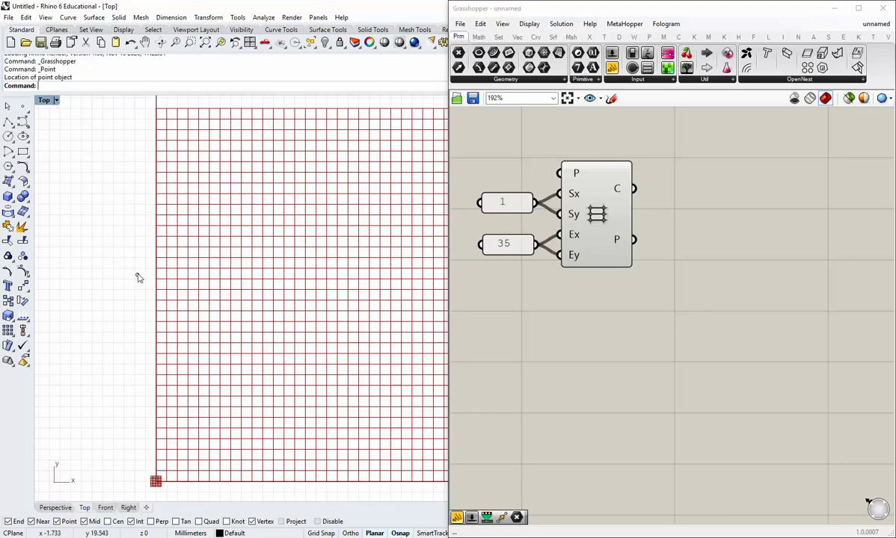
{"action": "left_click_drag", "start_coordinate": [136, 274], "coordinate": [122, 288]}
Step: Add a Point parameter to the Grasshopper canvas and reference the Rhino point in it
{"action": "left_click_drag", "start_coordinate": [458, 52], "coordinate": [569, 278]}
{"action": "right_click", "coordinate": [568, 278]}
{"action": "left_click", "coordinate": [595, 397]}
{"action": "left_click", "coordinate": [132, 297]}
Step: Internalise the Point parameter's data and delete the original point object from the Rhino viewport
{"action": "left_click_drag", "start_coordinate": [566, 275], "coordinate": [617, 314]}
{"action": "right_click", "coordinate": [617, 316]}
{"action": "left_click", "coordinate": [651, 476]}
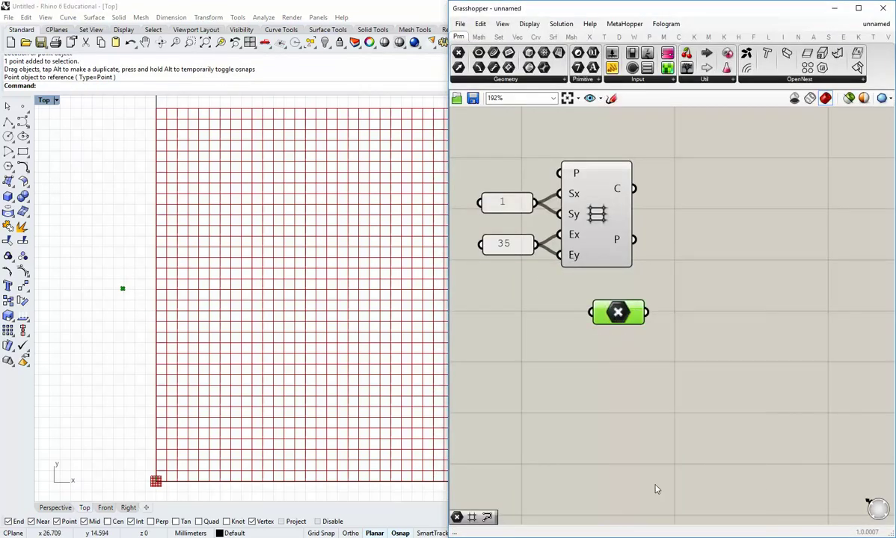
{"action": "left_click", "coordinate": [634, 412]}
{"action": "left_click_drag", "start_coordinate": [623, 321], "coordinate": [689, 337]}
{"action": "left_click_drag", "start_coordinate": [106, 280], "coordinate": [133, 312]}
{"action": "key", "text": "Delete"}
Step: Reposition the Point parameter beside the grid component and move its internalised point slightly within the Top viewport, left of the grid
{"action": "right_click_drag", "start_coordinate": [634, 336], "coordinate": [539, 340]}
{"action": "left_click_drag", "start_coordinate": [588, 341], "coordinate": [613, 354]}
{"action": "left_click", "coordinate": [596, 384]}
{"action": "left_click", "coordinate": [630, 349]}
{"action": "mouse_move", "coordinate": [145, 292]}
{"action": "left_mouse_down"}
{"action": "mouse_move", "coordinate": [196, 294]}
{"action": "mouse_move", "coordinate": [128, 292]}
{"action": "left_mouse_up"}
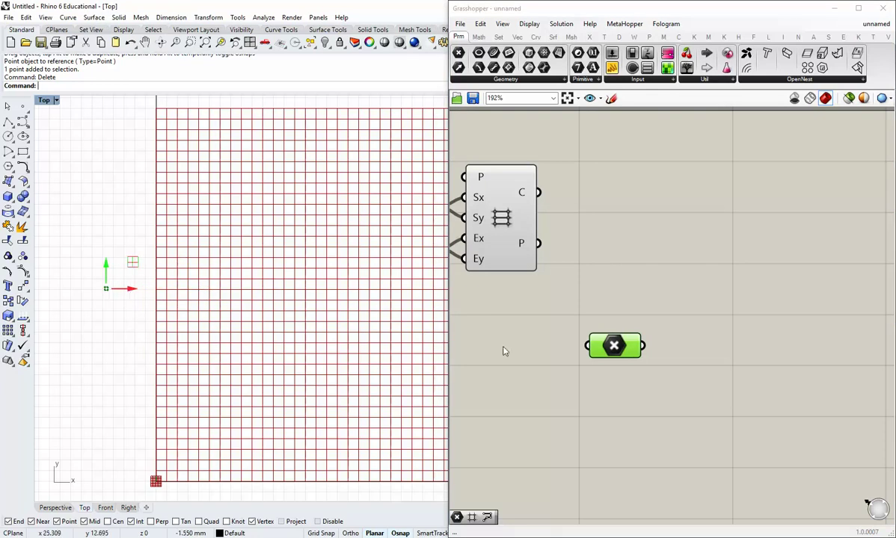
{"action": "left_click", "coordinate": [558, 355]}
Step: Add a Pull Point component to the canvas, right of the grid component
{"action": "mouse_move", "coordinate": [302, 335]}
{"action": "right_mouse_down"}
{"action": "mouse_move", "coordinate": [246, 350]}
{"action": "mouse_move", "coordinate": [226, 330]}
{"action": "right_mouse_up"}
{"action": "left_click_drag", "start_coordinate": [445, 298], "coordinate": [473, 299]}
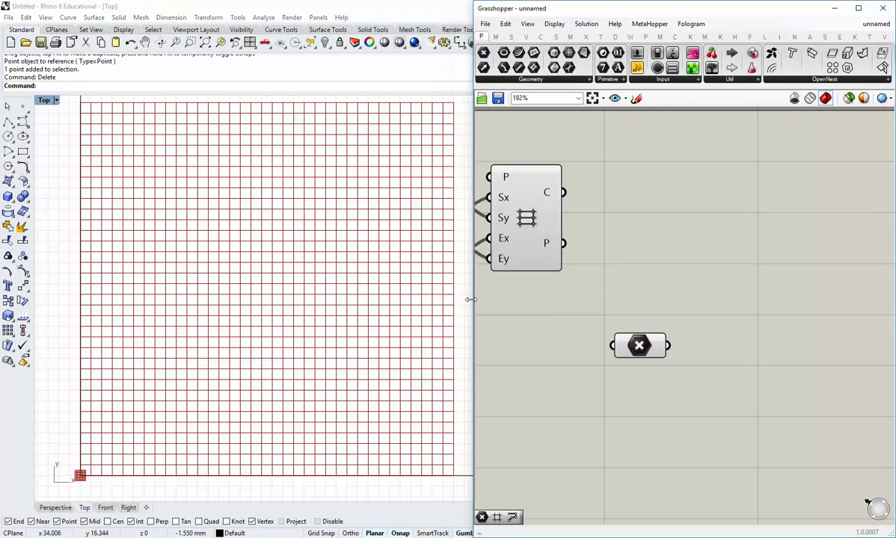
{"action": "right_click_drag", "start_coordinate": [585, 340], "coordinate": [590, 314]}
{"action": "scroll", "coordinate": [587, 302], "scroll_direction": "down", "scroll_amount": 2}
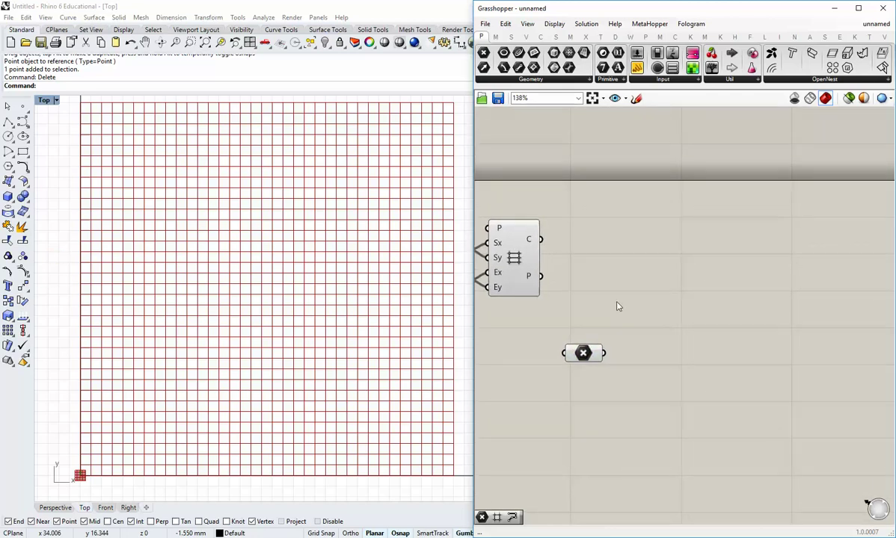
{"action": "left_click", "coordinate": [526, 37]}
{"action": "left_click_drag", "start_coordinate": [661, 76], "coordinate": [694, 282]}
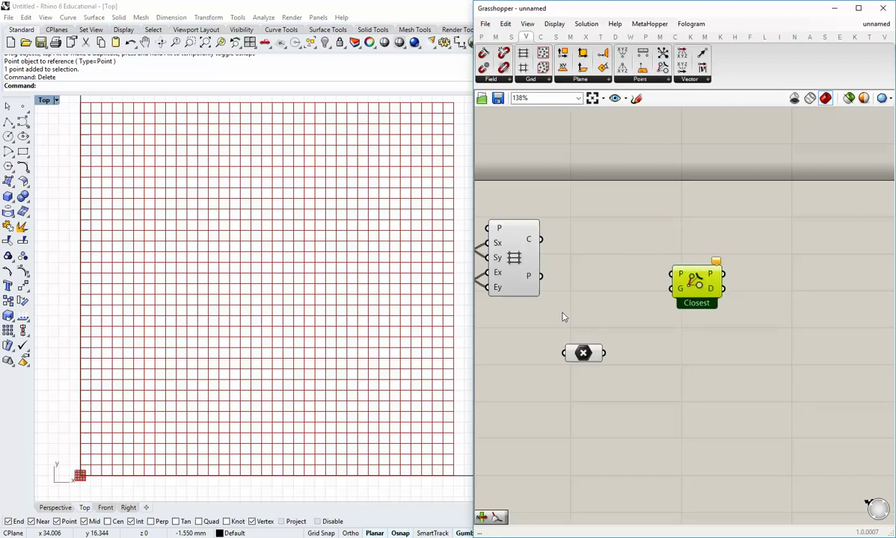
Step: Flatten the grid component's P output and widen the Grasshopper window
{"action": "right_click", "coordinate": [530, 275]}
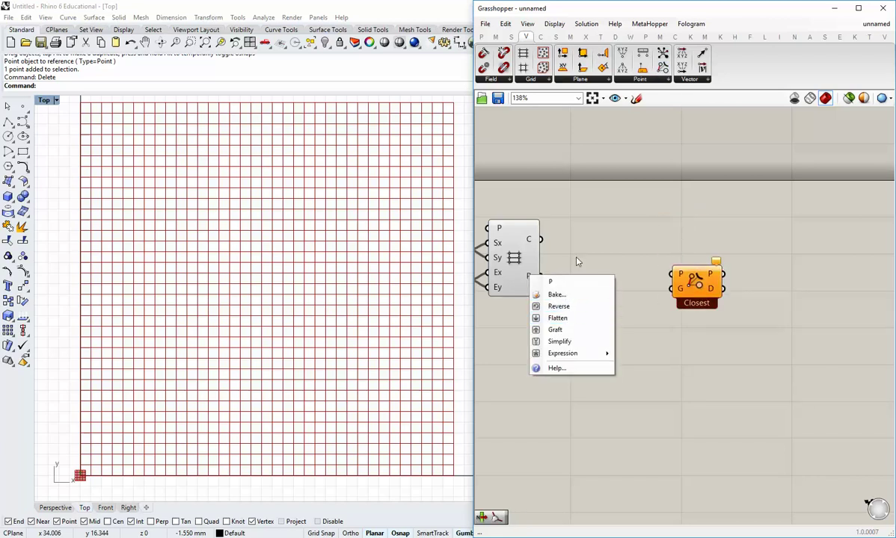
{"action": "left_click", "coordinate": [561, 321]}
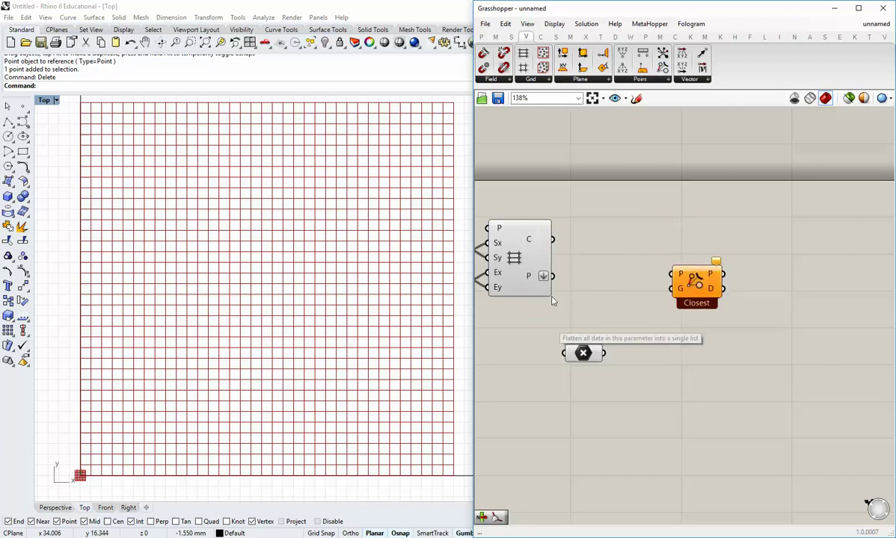
{"action": "right_click_drag", "start_coordinate": [540, 258], "coordinate": [555, 267]}
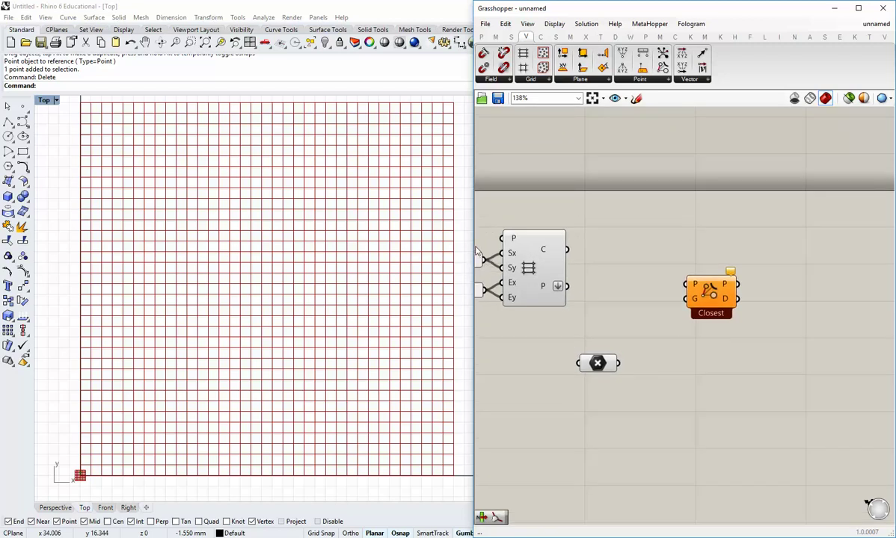
{"action": "left_click_drag", "start_coordinate": [475, 252], "coordinate": [435, 235]}
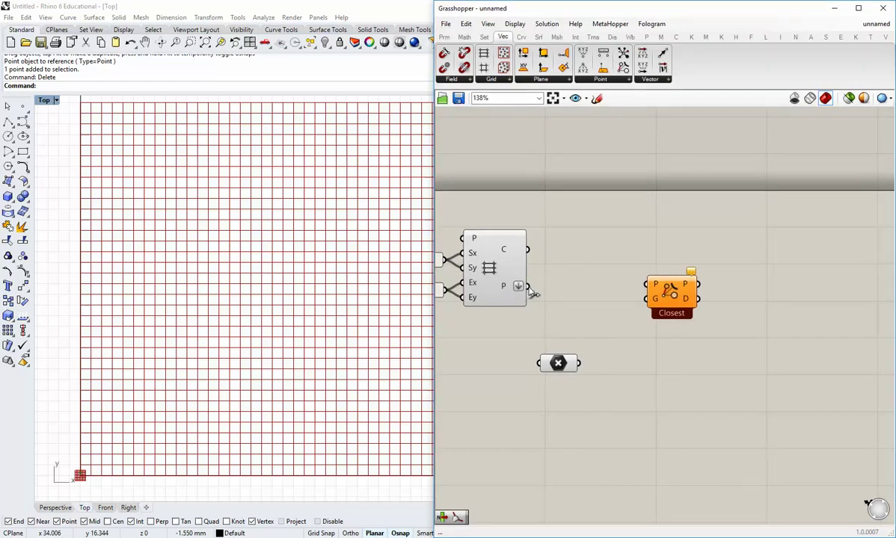
Step: Connect the flattened grid points to Pull Point's P input and the Point parameter to its G input
{"action": "left_click_drag", "start_coordinate": [529, 288], "coordinate": [671, 298]}
{"action": "left_click_drag", "start_coordinate": [580, 363], "coordinate": [656, 297]}
{"action": "left_click", "coordinate": [644, 341]}
{"action": "left_click", "coordinate": [655, 306]}
{"action": "left_click", "coordinate": [525, 337]}
Step: Turn off the preview of the rectangular grid component
{"action": "right_click_drag", "start_coordinate": [500, 306], "coordinate": [523, 308]}
{"action": "right_click", "coordinate": [513, 278]}
{"action": "left_click", "coordinate": [527, 296]}
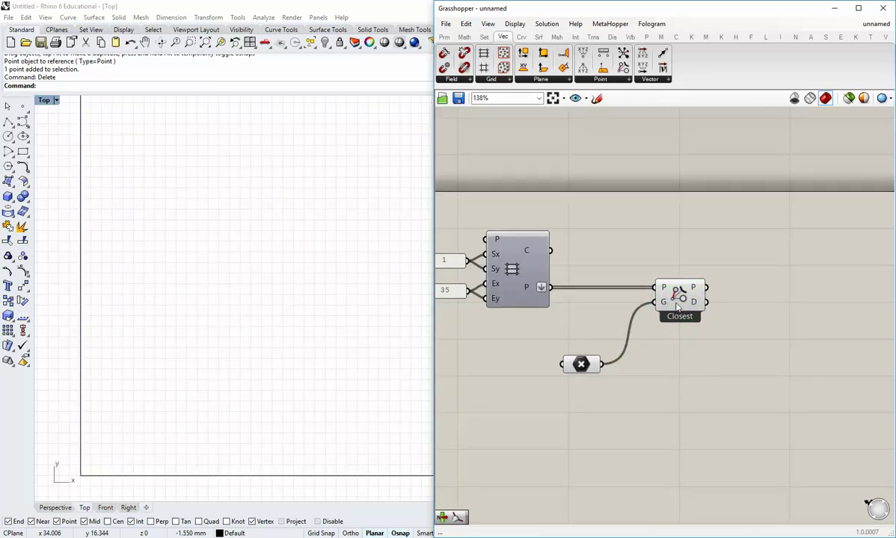
{"action": "right_click_drag", "start_coordinate": [687, 317], "coordinate": [671, 318]}
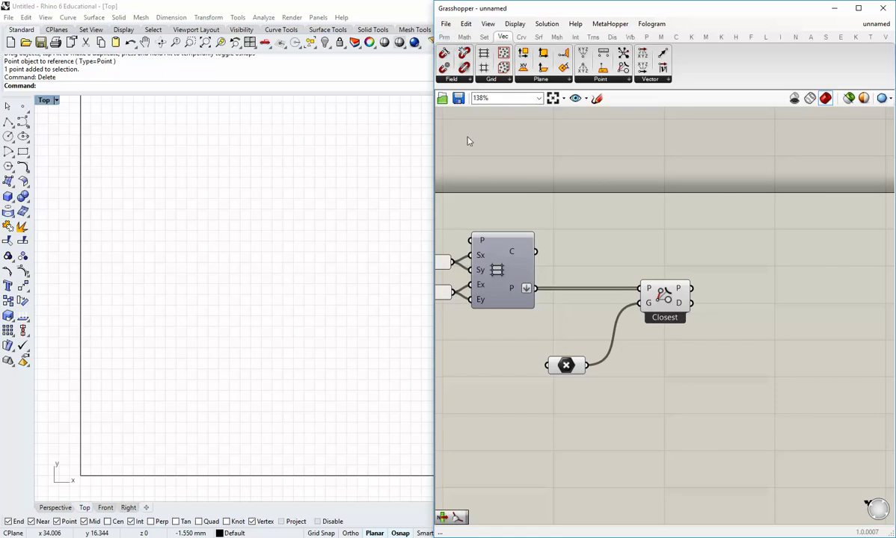
Step: Add another Point parameter above Pull Point and connect the grid's P output to it to preview the grid points
{"action": "left_click", "coordinate": [444, 37]}
{"action": "left_click_drag", "start_coordinate": [445, 52], "coordinate": [588, 277]}
{"action": "left_click_drag", "start_coordinate": [535, 289], "coordinate": [570, 277]}
{"action": "left_click_drag", "start_coordinate": [589, 277], "coordinate": [615, 245]}
{"action": "left_click", "coordinate": [612, 272]}
Step: Move the attractor Point parameter lower on the canvas and inspect Pull Point's D distance output
{"action": "right_click_drag", "start_coordinate": [673, 358], "coordinate": [639, 354]}
{"action": "left_click_drag", "start_coordinate": [534, 362], "coordinate": [550, 383]}
{"action": "left_click", "coordinate": [653, 393]}
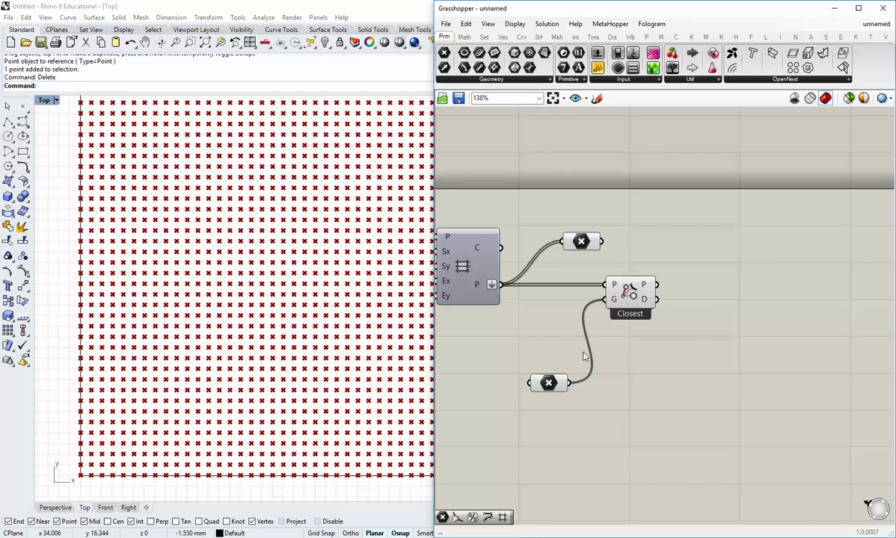
{"action": "right_click_drag", "start_coordinate": [631, 344], "coordinate": [526, 340]}
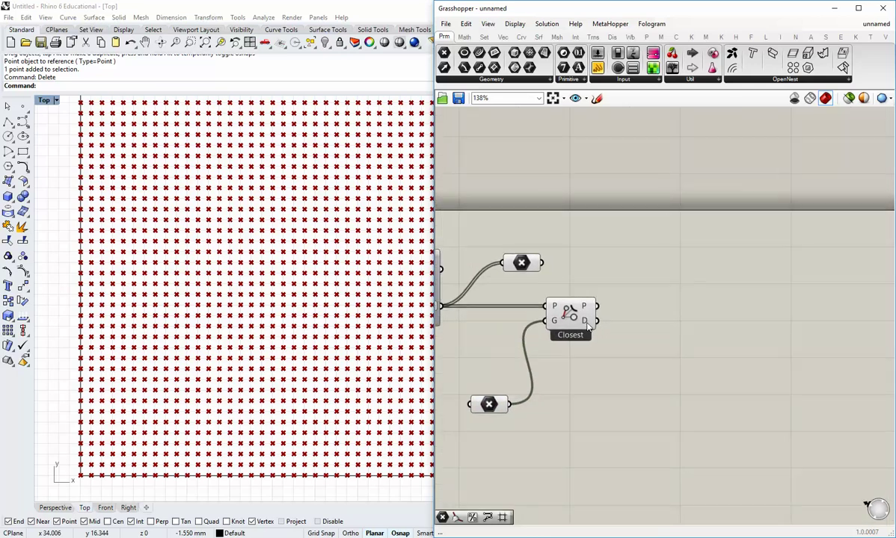
{"action": "mouse_move", "coordinate": [587, 327]}
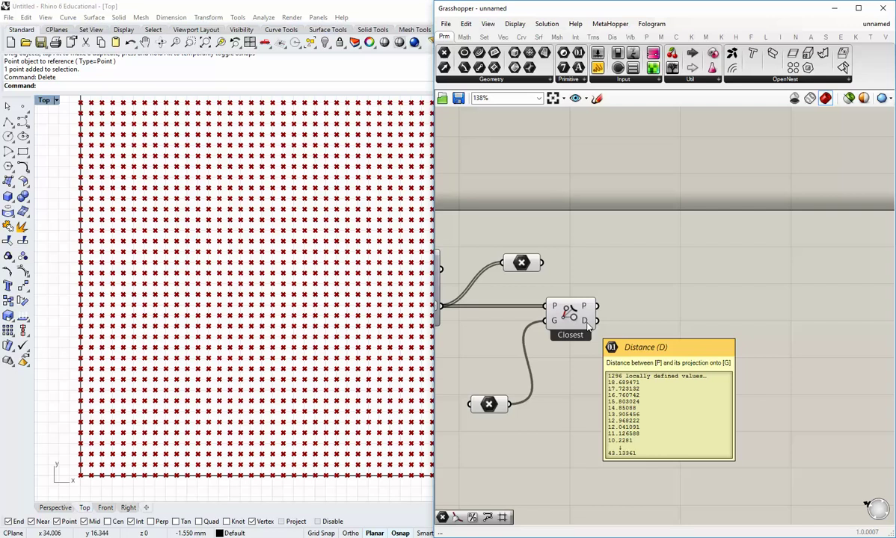
Step: Add a Remap Numbers component to the right of Pull Point
{"action": "left_click", "coordinate": [466, 37]}
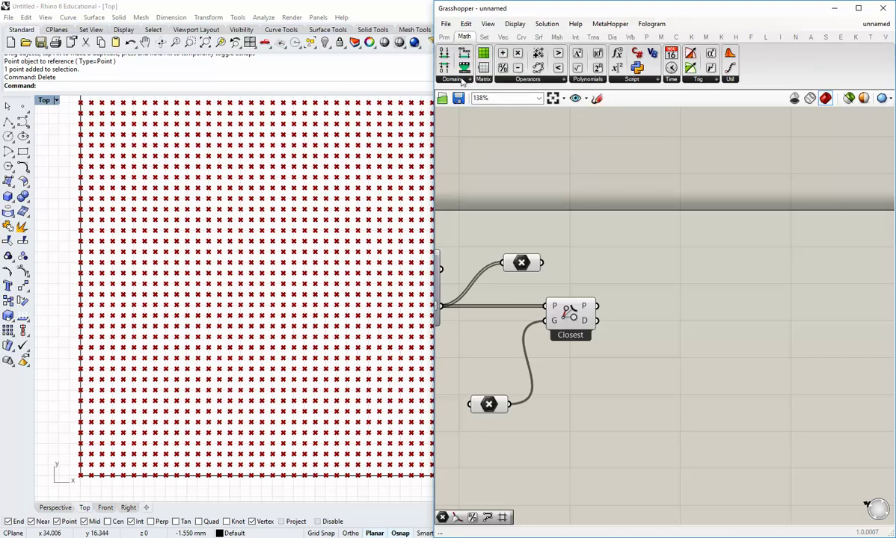
{"action": "left_click", "coordinate": [461, 80]}
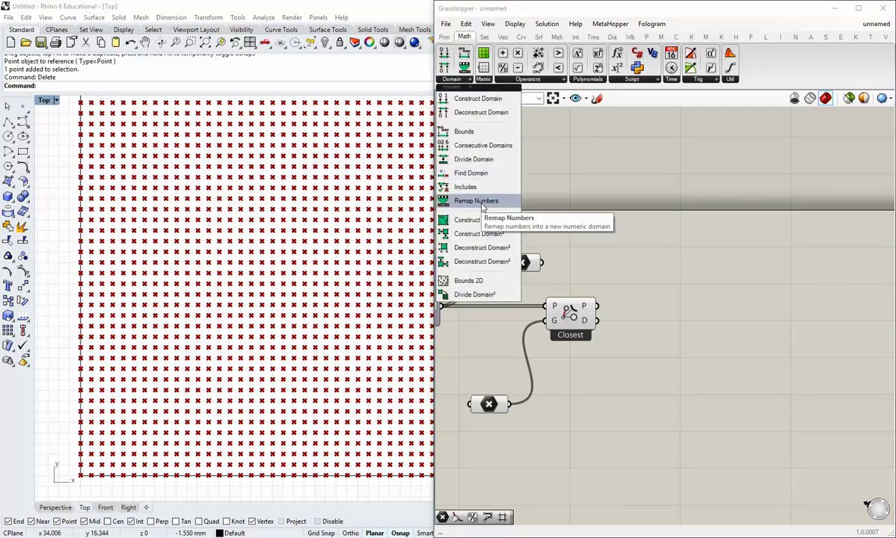
{"action": "left_click", "coordinate": [476, 201]}
{"action": "left_click", "coordinate": [681, 319]}
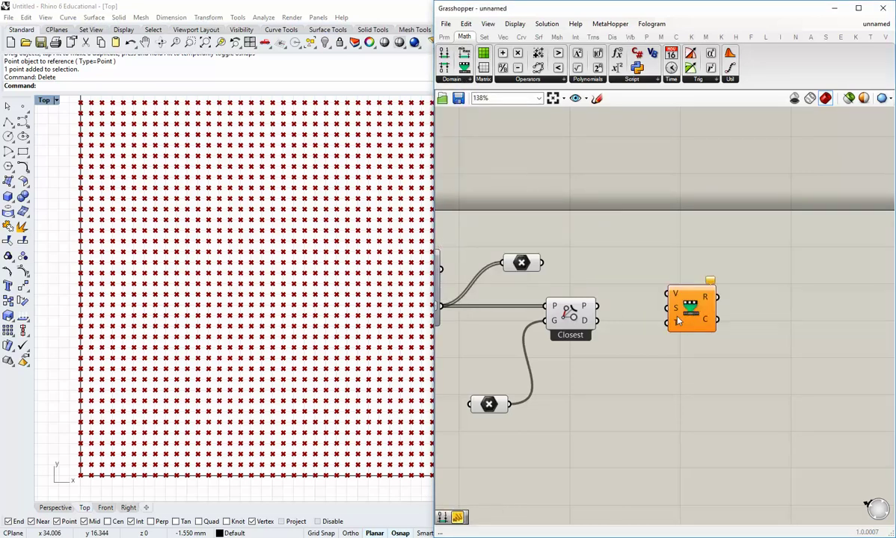
{"action": "right_click_drag", "start_coordinate": [676, 320], "coordinate": [682, 335]}
{"action": "left_click_drag", "start_coordinate": [689, 334], "coordinate": [732, 322]}
{"action": "right_click_drag", "start_coordinate": [658, 346], "coordinate": [651, 336]}
Step: Add a Bounds component, feed it Pull Point's D output and connect its result to Remap Numbers' S input
{"action": "left_click", "coordinate": [457, 80]}
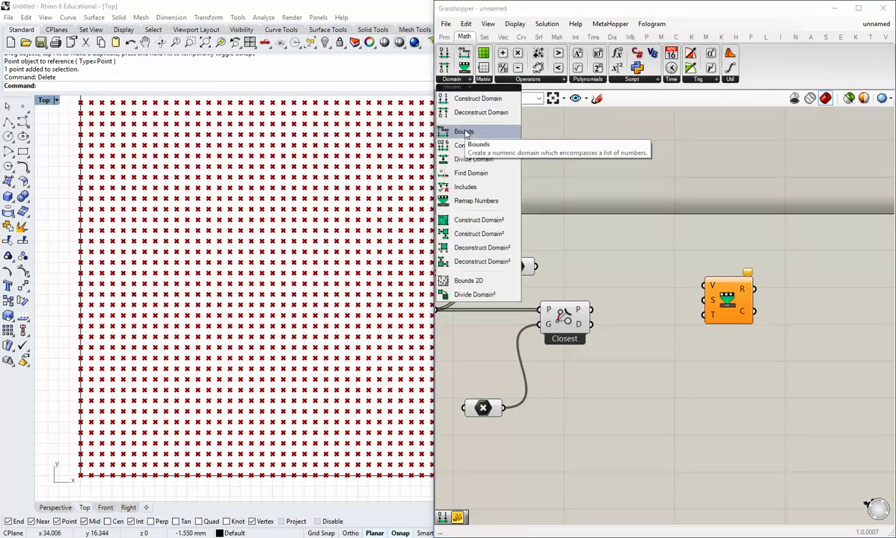
{"action": "left_click_drag", "start_coordinate": [464, 133], "coordinate": [703, 300]}
{"action": "left_click_drag", "start_coordinate": [723, 307], "coordinate": [735, 314]}
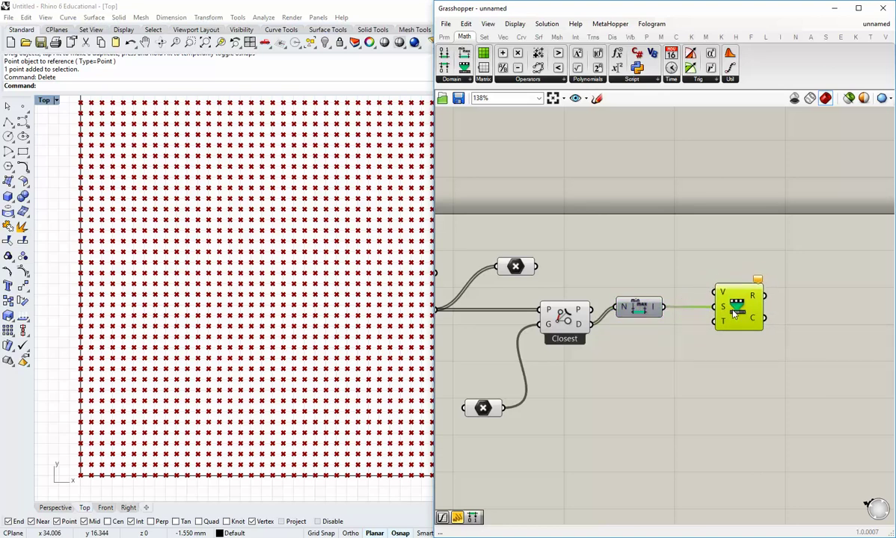
{"action": "left_click", "coordinate": [662, 336]}
{"action": "left_click_drag", "start_coordinate": [628, 309], "coordinate": [631, 348]}
{"action": "left_click", "coordinate": [610, 324]}
Step: Connect Pull Point's D output to Remap Numbers' V input and align the Bounds and Remap Numbers components
{"action": "left_click_drag", "start_coordinate": [593, 325], "coordinate": [714, 344]}
{"action": "left_click_drag", "start_coordinate": [643, 352], "coordinate": [650, 347]}
{"action": "scroll", "coordinate": [667, 386], "scroll_direction": "down", "scroll_amount": 2}
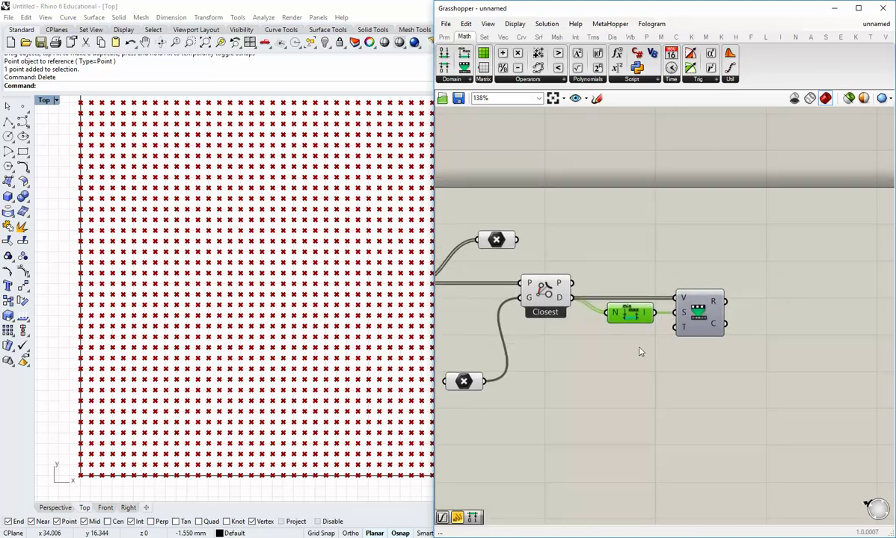
{"action": "right_click_drag", "start_coordinate": [616, 325], "coordinate": [605, 326]}
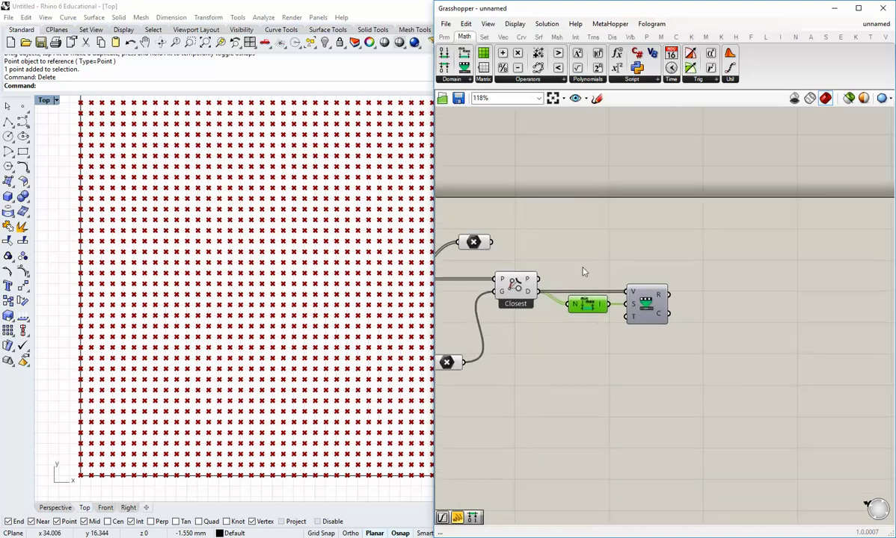
{"action": "left_click", "coordinate": [635, 320]}
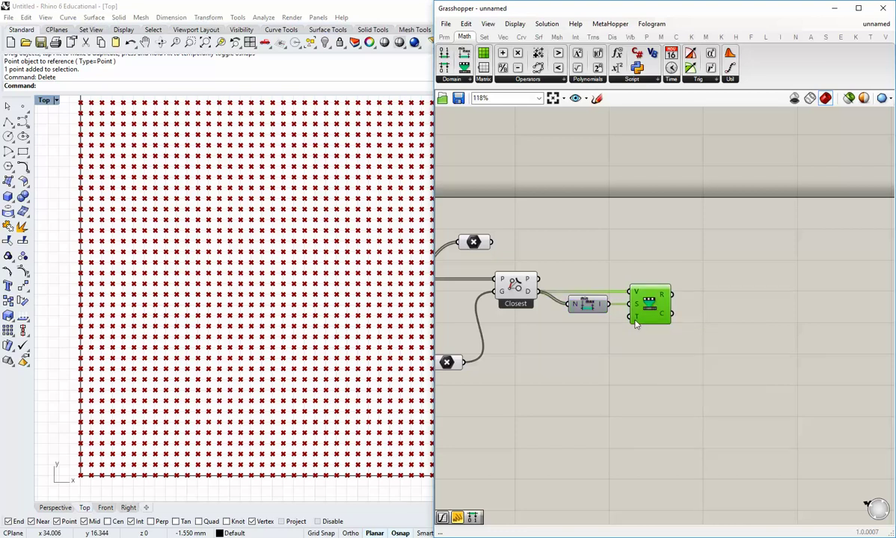
Step: Nudge Remap Numbers slightly to the right and add a Construct Domain component below the Bounds component
{"action": "left_click_drag", "start_coordinate": [650, 304], "coordinate": [654, 304]}
{"action": "left_click", "coordinate": [644, 351]}
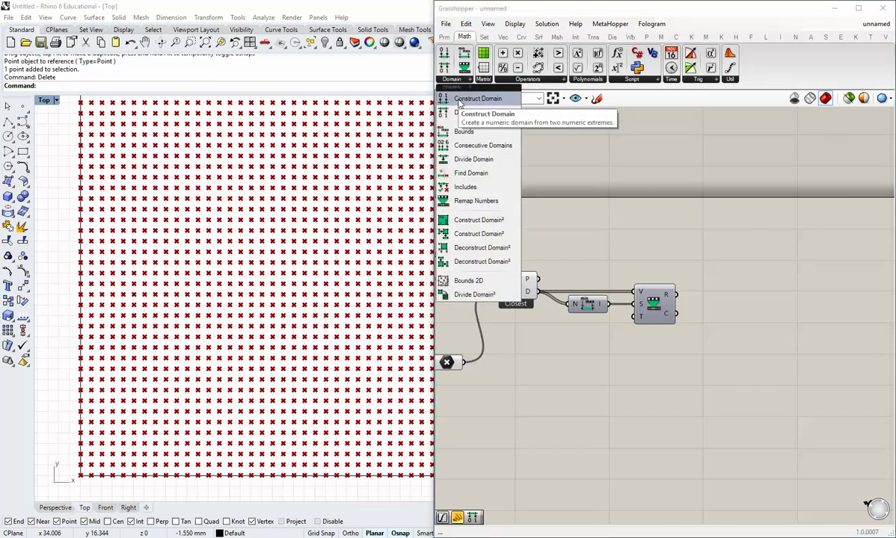
{"action": "left_click_drag", "start_coordinate": [459, 103], "coordinate": [597, 365]}
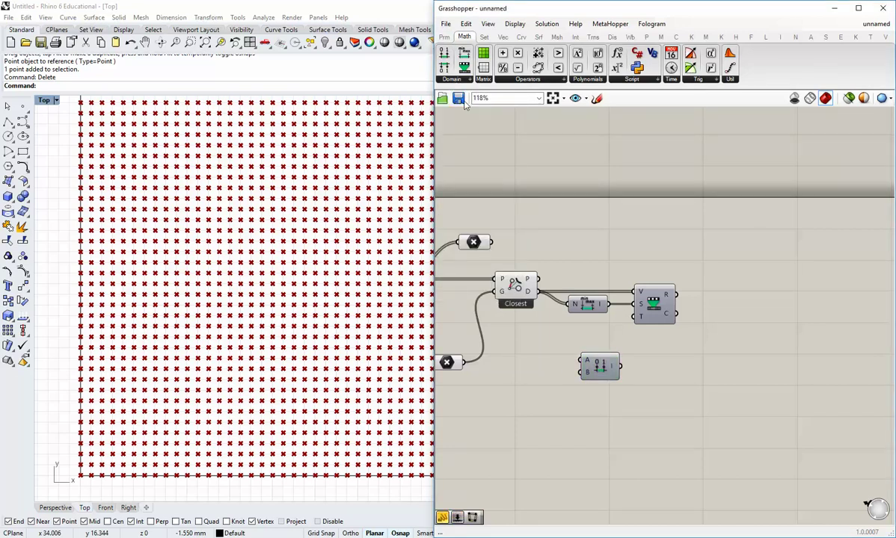
Step: Add a number slider ranging from 0 to 5.00 beside the Construct Domain component
{"action": "double_click", "coordinate": [513, 401]}
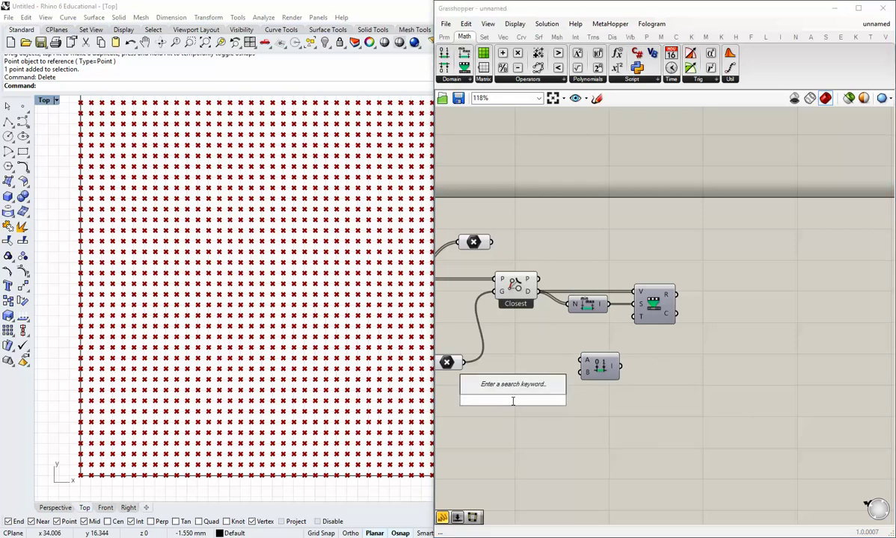
{"action": "type", "text": "0<5"}
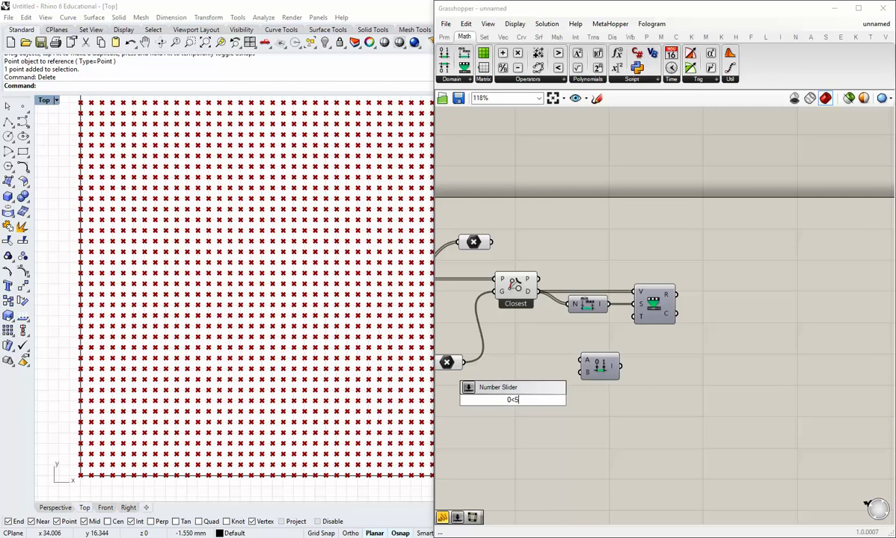
{"action": "type", "text": ".00"}
{"action": "key", "text": "Return"}
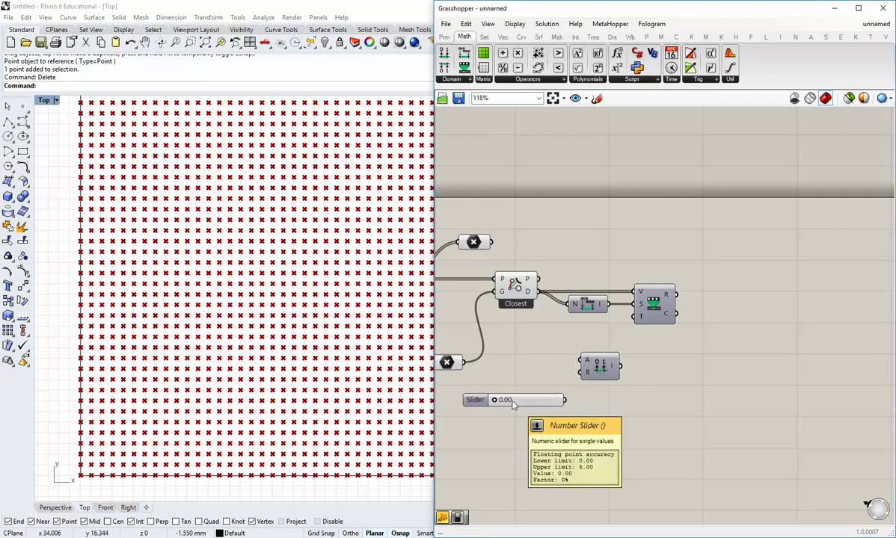
Step: Connect the new slider to both the A and B inputs of Construct Domain and line the two up
{"action": "left_click_drag", "start_coordinate": [566, 400], "coordinate": [580, 361]}
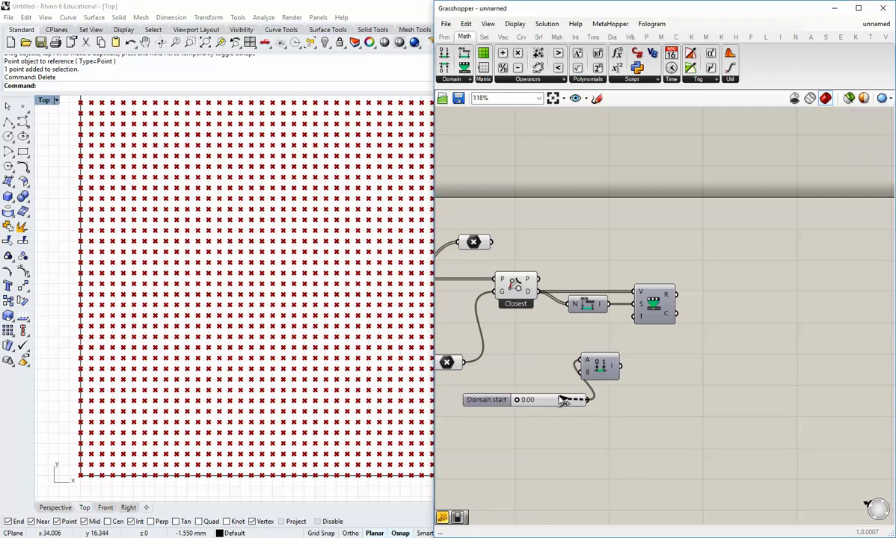
{"action": "left_click_drag", "start_coordinate": [578, 399], "coordinate": [581, 374]}
{"action": "left_click_drag", "start_coordinate": [602, 369], "coordinate": [609, 391]}
{"action": "left_click", "coordinate": [562, 430]}
{"action": "left_click_drag", "start_coordinate": [544, 396], "coordinate": [552, 396]}
{"action": "left_click", "coordinate": [575, 415]}
Step: Apply the expression -x to Construct Domain's A input
{"action": "scroll", "coordinate": [580, 414], "scroll_direction": "up", "scroll_amount": 2}
{"action": "right_click_drag", "start_coordinate": [597, 412], "coordinate": [587, 416]}
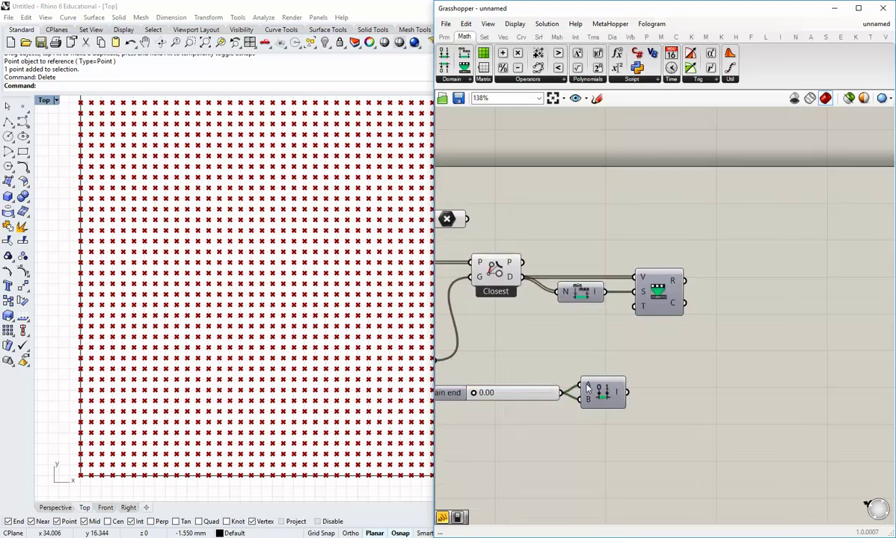
{"action": "right_click", "coordinate": [588, 387]}
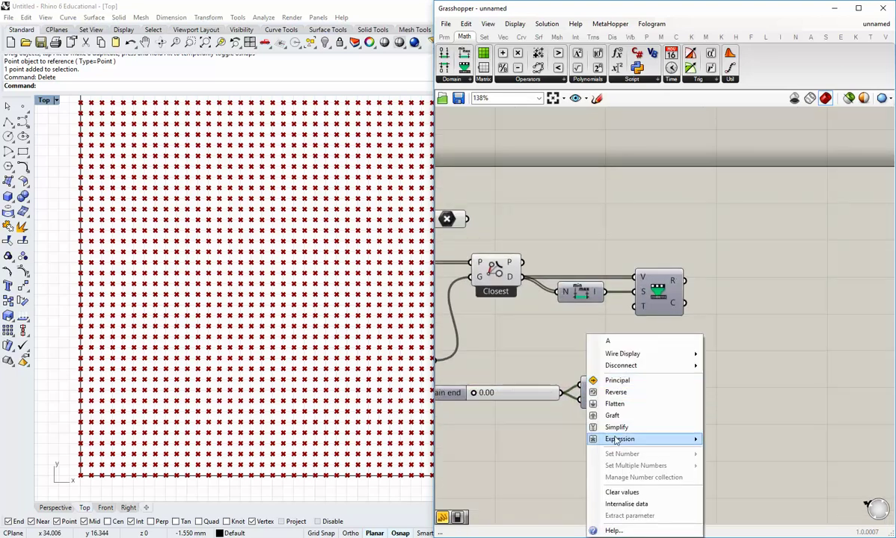
{"action": "mouse_move", "coordinate": [616, 440]}
{"action": "left_click", "coordinate": [741, 452]}
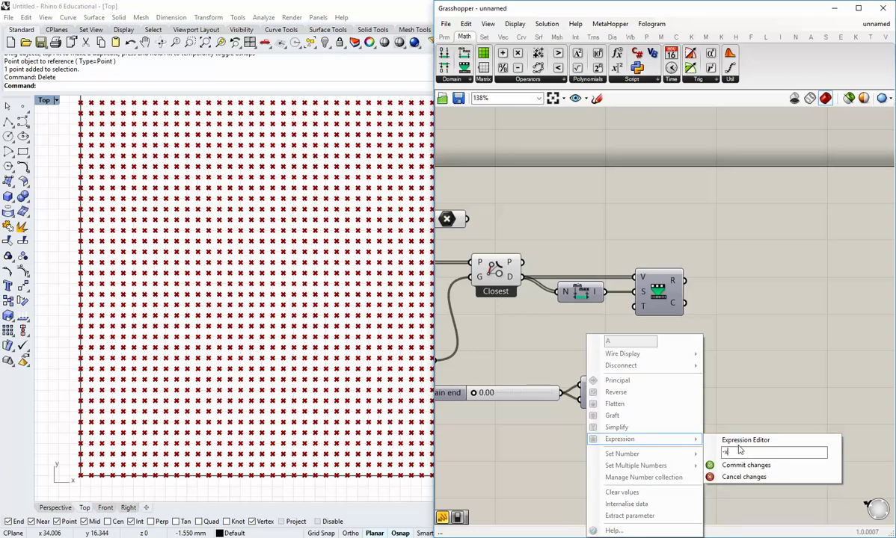
{"action": "left_click", "coordinate": [742, 465]}
{"action": "left_click", "coordinate": [614, 401]}
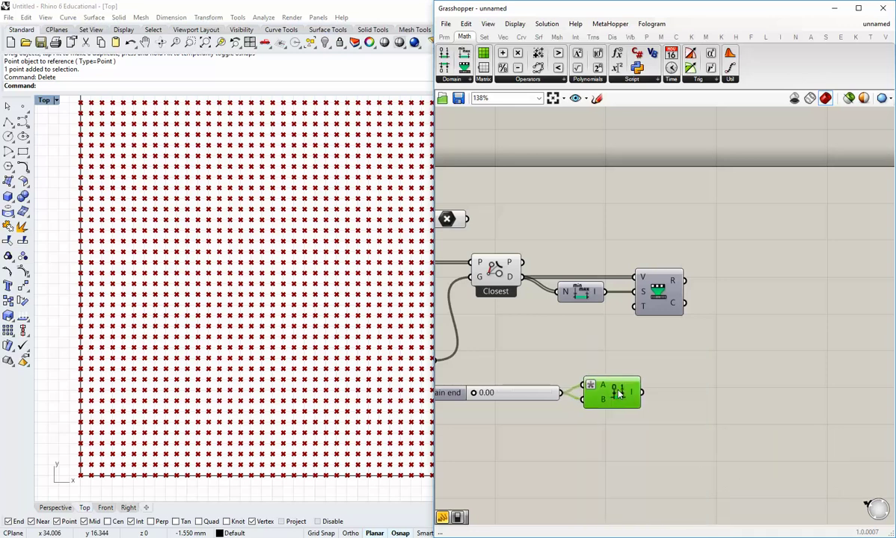
{"action": "left_click", "coordinate": [567, 365]}
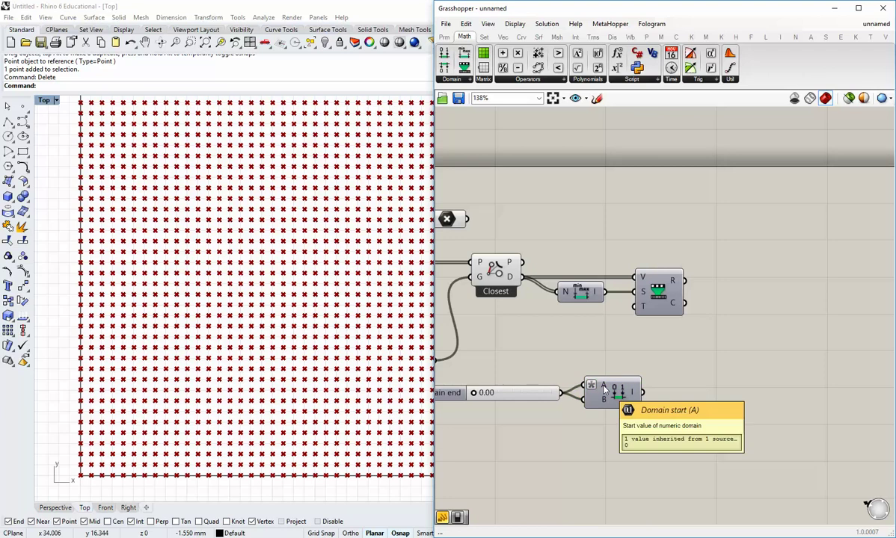
Step: Set the Domain end slider to 1.57 and check the values at Construct Domain's A and B inputs
{"action": "left_click_drag", "start_coordinate": [473, 392], "coordinate": [498, 393]}
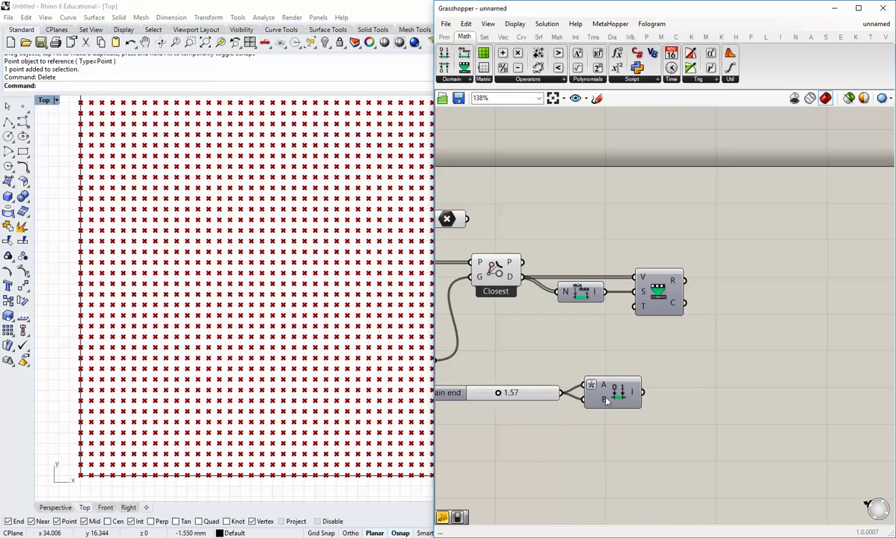
{"action": "mouse_move", "coordinate": [603, 389]}
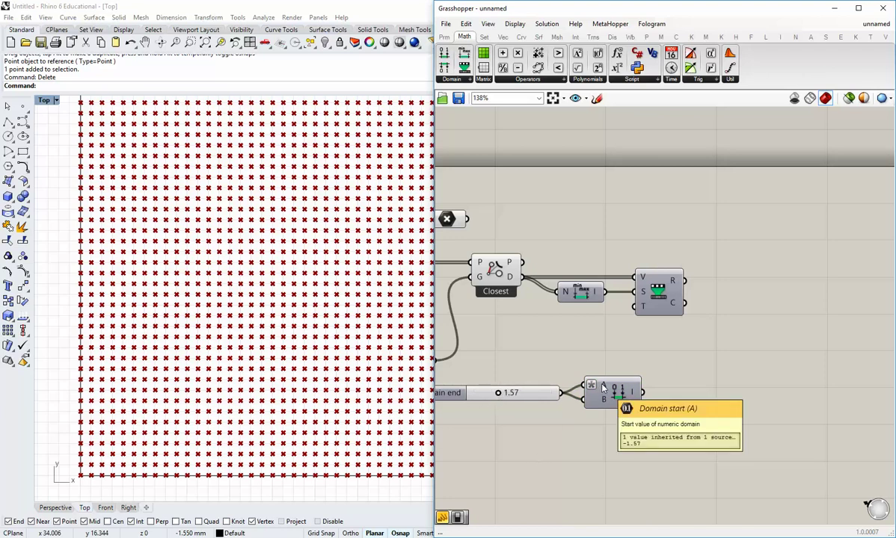
{"action": "mouse_move", "coordinate": [605, 408]}
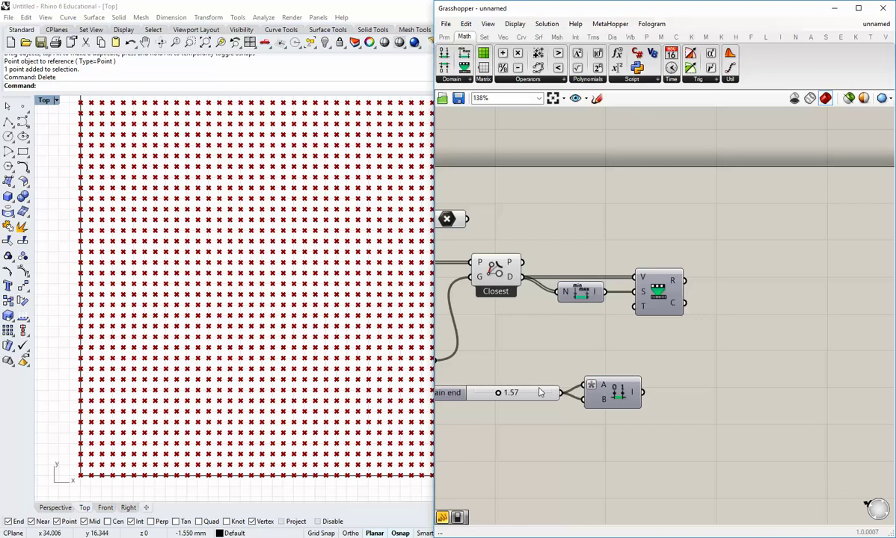
Step: Move the Domain end slider and Construct Domain lower on the canvas
{"action": "left_click_drag", "start_coordinate": [539, 393], "coordinate": [547, 393]}
{"action": "left_click_drag", "start_coordinate": [627, 431], "coordinate": [550, 377]}
{"action": "scroll", "coordinate": [616, 411], "scroll_direction": "down", "scroll_amount": 1}
{"action": "left_click_drag", "start_coordinate": [619, 400], "coordinate": [638, 444]}
{"action": "left_click", "coordinate": [611, 390]}
Step: Select the attractor Point parameter and locate its point beside the grid in the Top viewport
{"action": "right_click_drag", "start_coordinate": [612, 390], "coordinate": [659, 383]}
{"action": "mouse_move", "coordinate": [526, 367]}
{"action": "left_mouse_down"}
{"action": "mouse_move", "coordinate": [562, 374]}
{"action": "mouse_move", "coordinate": [536, 355]}
{"action": "mouse_move", "coordinate": [533, 362]}
{"action": "left_mouse_up"}
{"action": "right_click_drag", "start_coordinate": [227, 351], "coordinate": [283, 353]}
{"action": "right_click_drag", "start_coordinate": [276, 320], "coordinate": [240, 321]}
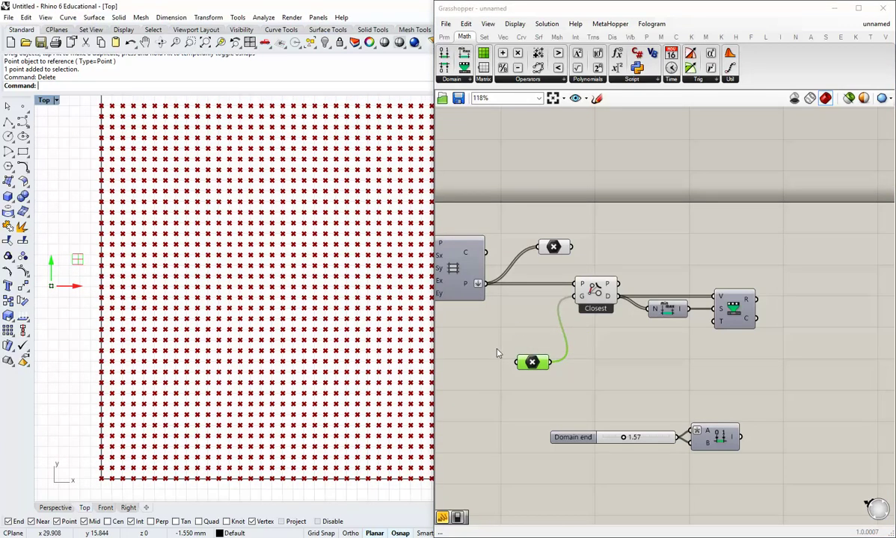
{"action": "left_click", "coordinate": [693, 389]}
{"action": "right_click_drag", "start_coordinate": [714, 385], "coordinate": [653, 386]}
Step: Connect Construct Domain's output to Remap Numbers' T input and move the slider and Construct Domain closer to it
{"action": "left_click_drag", "start_coordinate": [682, 439], "coordinate": [664, 335]}
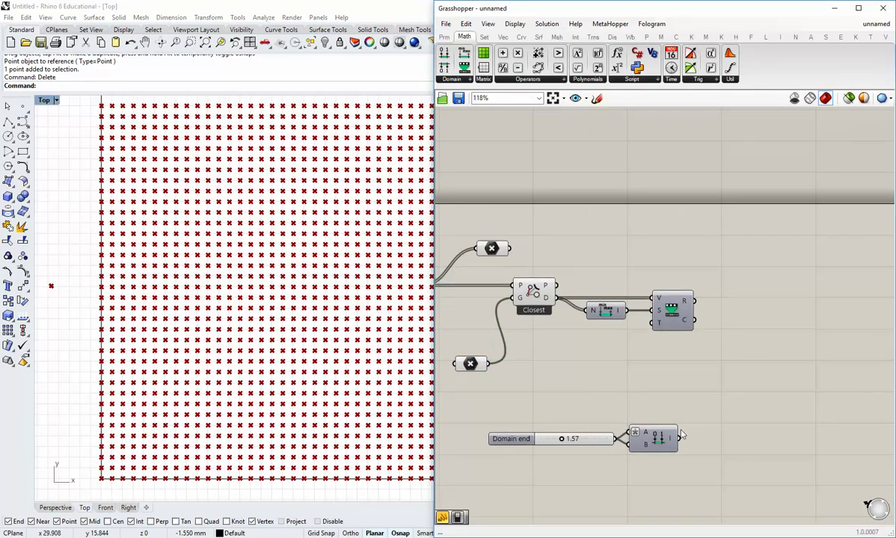
{"action": "left_click_drag", "start_coordinate": [679, 439], "coordinate": [655, 323]}
{"action": "left_click_drag", "start_coordinate": [682, 462], "coordinate": [460, 386]}
{"action": "left_click_drag", "start_coordinate": [658, 443], "coordinate": [656, 412]}
{"action": "left_click", "coordinate": [692, 369]}
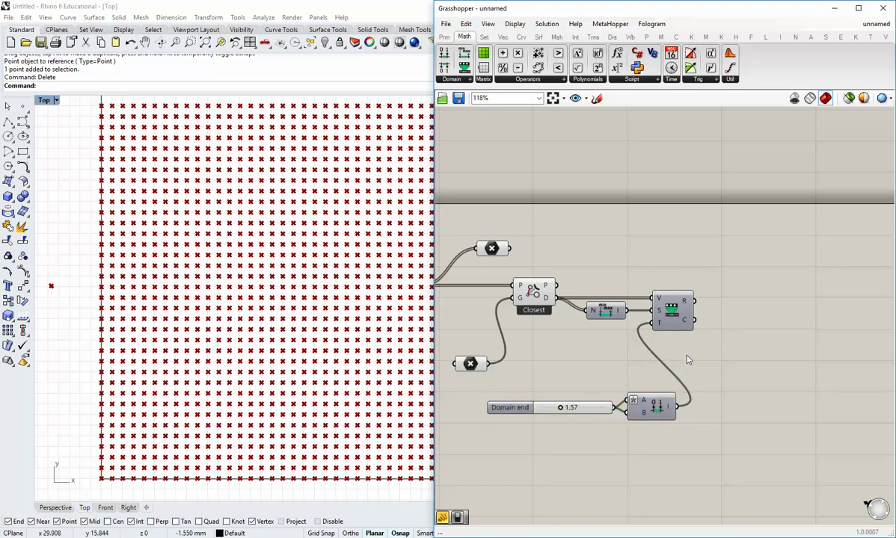
Step: Widen the Grasshopper window slightly and add a Vector 2Pt component to the right of Construct Domain
{"action": "right_click_drag", "start_coordinate": [730, 361], "coordinate": [677, 356]}
{"action": "right_click_drag", "start_coordinate": [671, 389], "coordinate": [688, 397]}
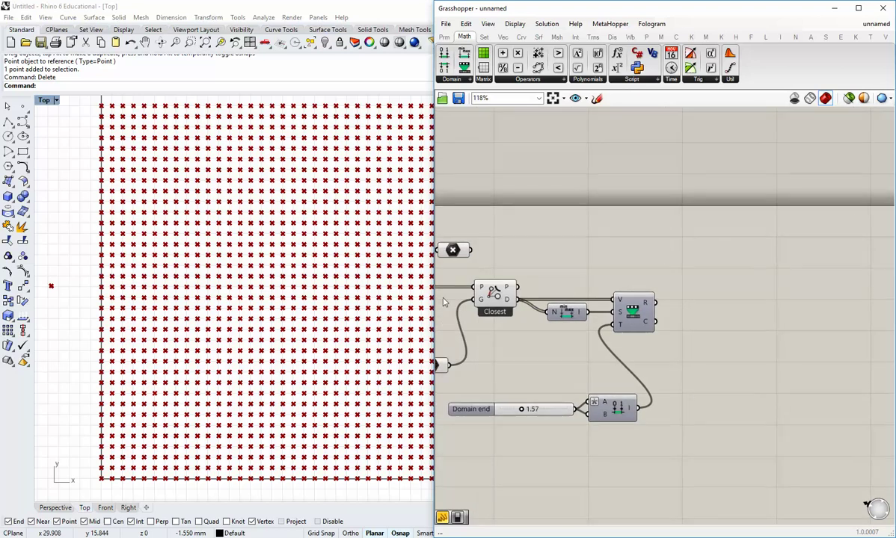
{"action": "left_click_drag", "start_coordinate": [432, 285], "coordinate": [422, 285]}
{"action": "right_click_drag", "start_coordinate": [356, 311], "coordinate": [314, 305]}
{"action": "right_click_drag", "start_coordinate": [548, 312], "coordinate": [623, 277]}
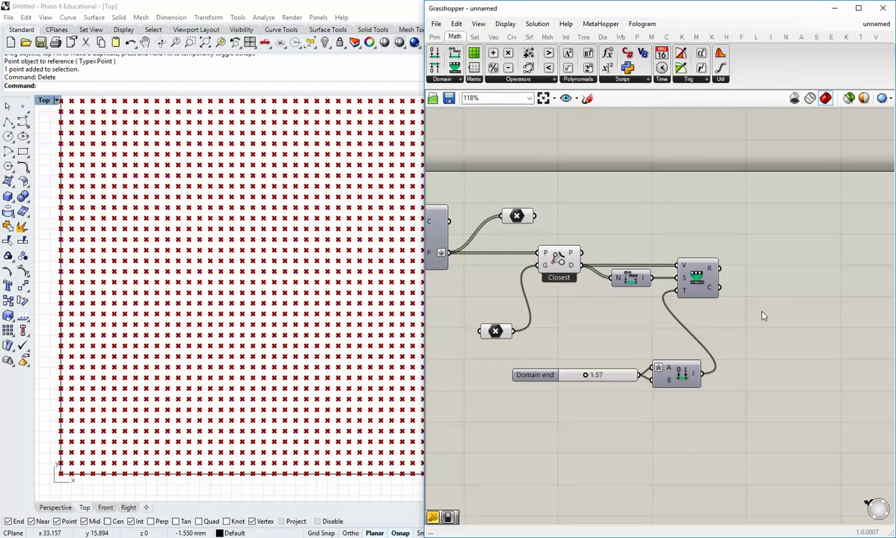
{"action": "left_click", "coordinate": [493, 37]}
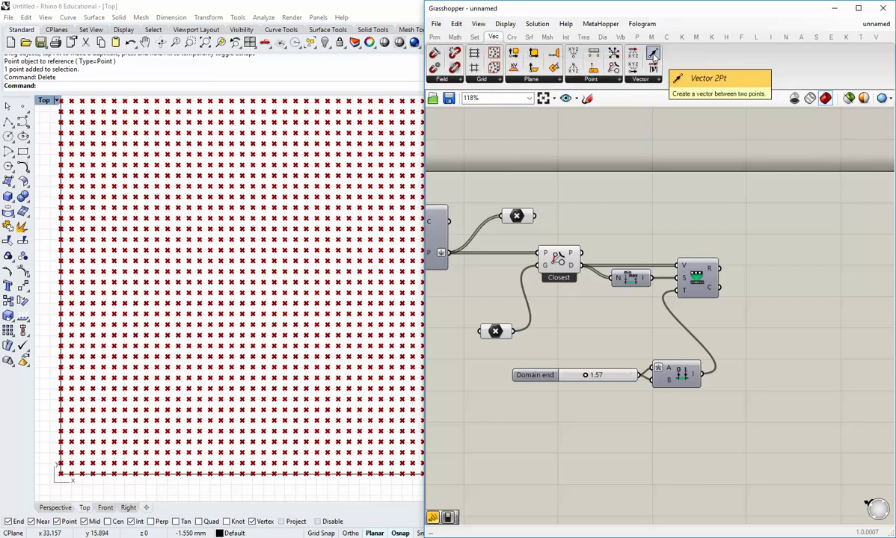
{"action": "left_click_drag", "start_coordinate": [787, 364], "coordinate": [769, 341]}
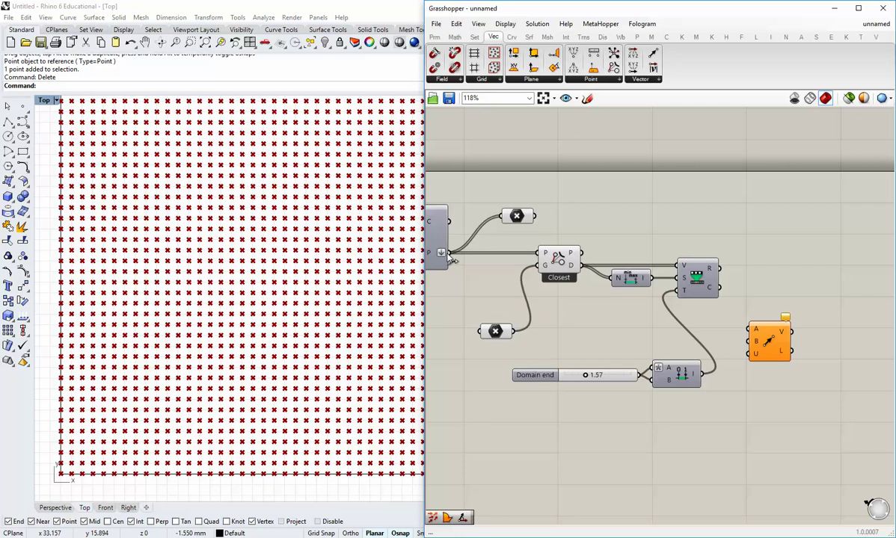
Step: Connect the attractor Point to Vector 2Pt's A input and the grid points to its B input, then align the component
{"action": "left_click_drag", "start_coordinate": [449, 257], "coordinate": [765, 344]}
{"action": "left_click", "coordinate": [586, 318]}
{"action": "left_click_drag", "start_coordinate": [516, 338], "coordinate": [746, 335]}
{"action": "right_click_drag", "start_coordinate": [753, 342], "coordinate": [734, 344]}
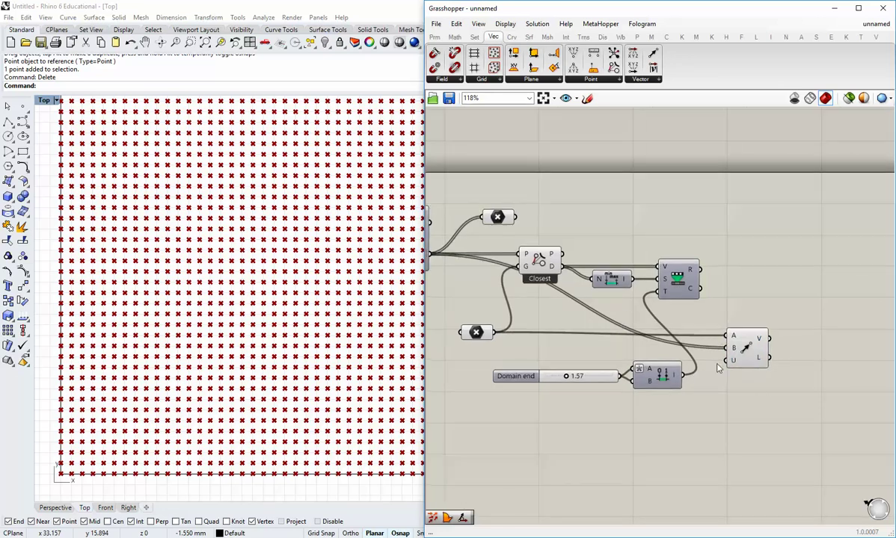
{"action": "left_click_drag", "start_coordinate": [745, 343], "coordinate": [755, 340]}
{"action": "left_click", "coordinate": [643, 345]}
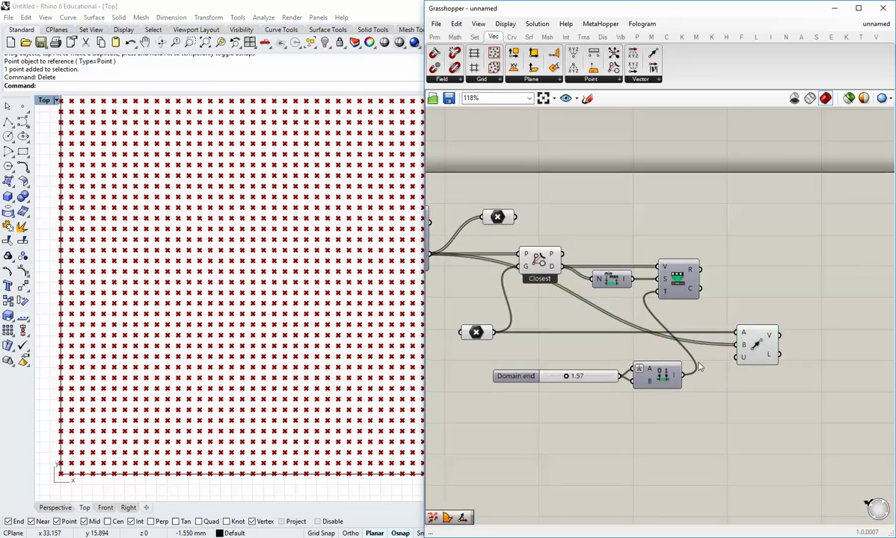
Step: Move the Vector 2Pt component closer to Construct Domain and Remap Numbers
{"action": "left_click", "coordinate": [476, 333]}
{"action": "left_click", "coordinate": [586, 310]}
{"action": "right_click_drag", "start_coordinate": [638, 340], "coordinate": [585, 358]}
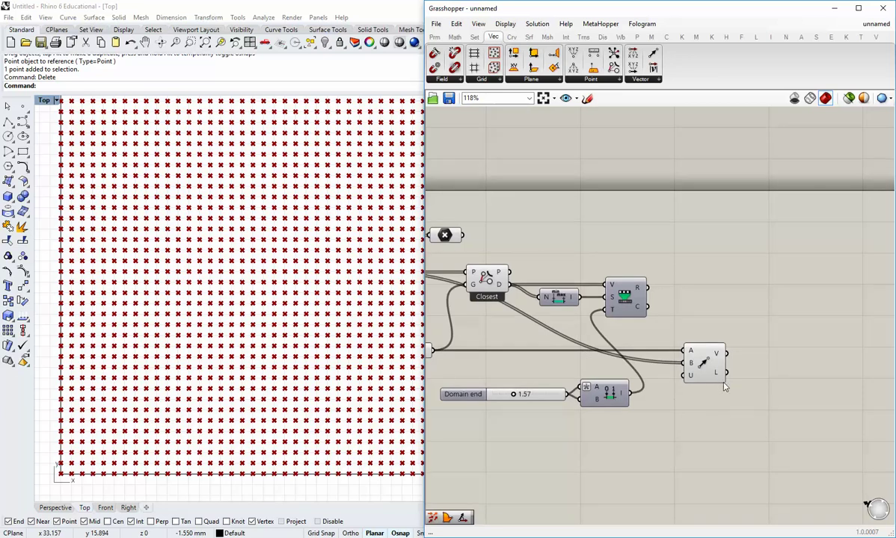
{"action": "right_click_drag", "start_coordinate": [724, 387], "coordinate": [692, 393]}
{"action": "left_click_drag", "start_coordinate": [685, 372], "coordinate": [676, 374]}
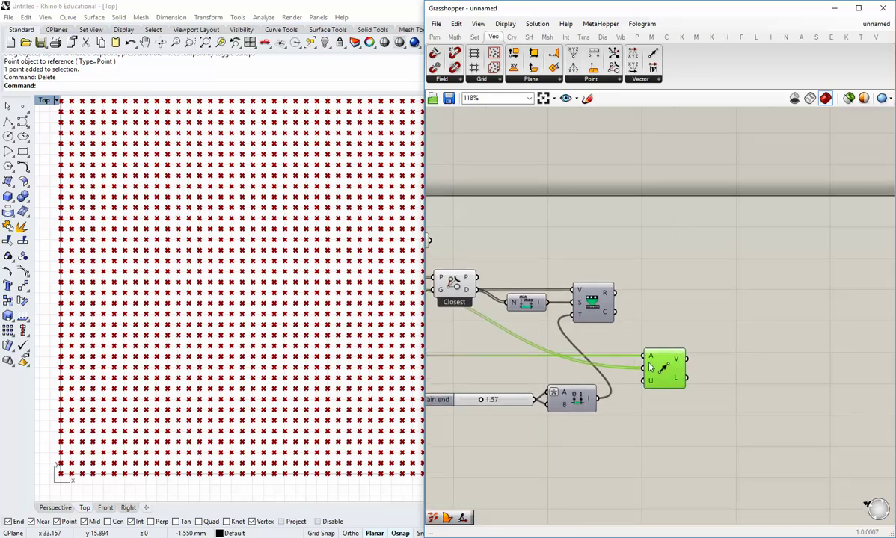
{"action": "left_click_drag", "start_coordinate": [662, 368], "coordinate": [652, 368]}
{"action": "left_click", "coordinate": [680, 344]}
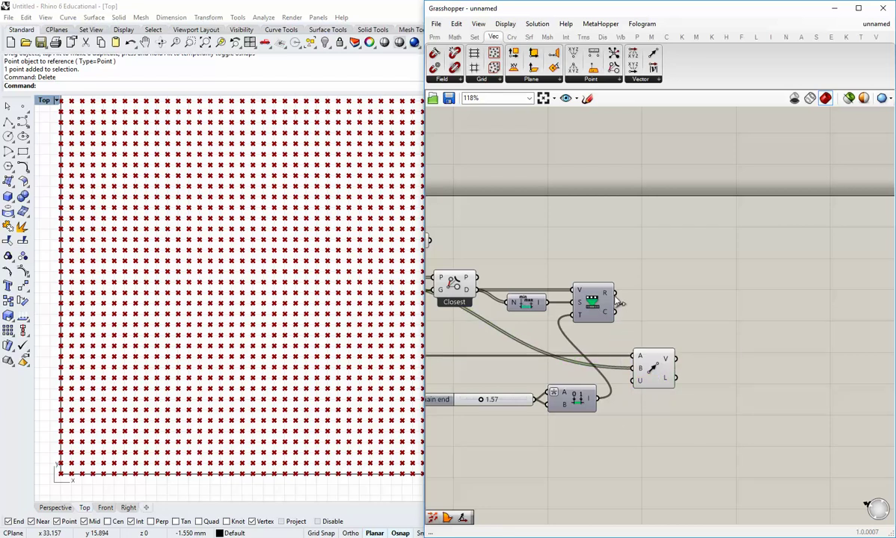
Step: Add an Amplitude component to the right of Vector 2Pt
{"action": "mouse_move", "coordinate": [664, 362]}
{"action": "mouse_move", "coordinate": [608, 295]}
{"action": "left_click", "coordinate": [643, 79]}
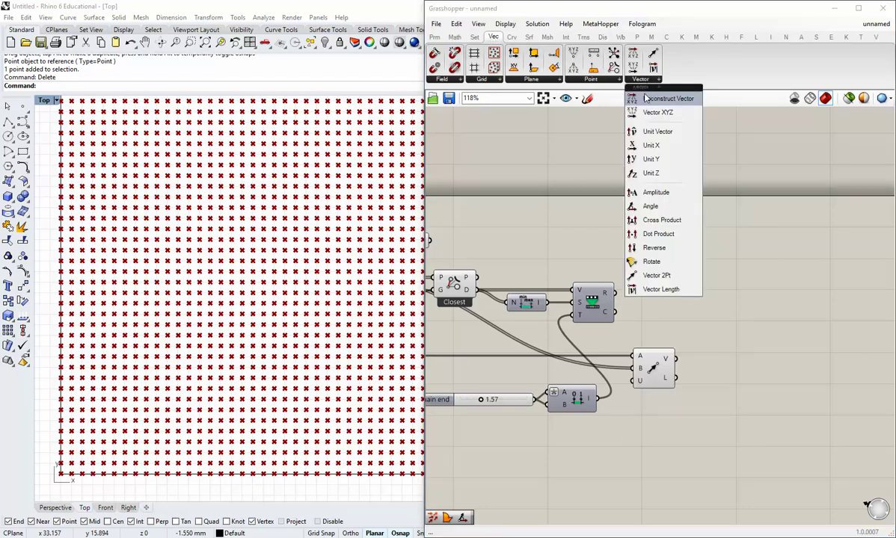
{"action": "left_click", "coordinate": [654, 192]}
{"action": "left_click", "coordinate": [737, 349]}
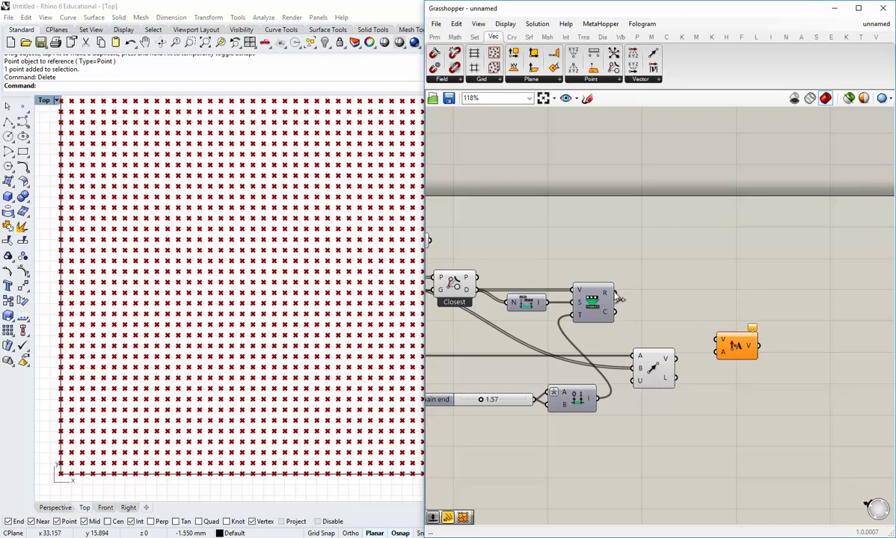
Step: Connect Remap Numbers' R output to Amplitude's A input and Vector 2Pt's V output to its V input, aligning Amplitude with Remap Numbers
{"action": "left_click_drag", "start_coordinate": [619, 299], "coordinate": [718, 357]}
{"action": "left_click", "coordinate": [739, 352]}
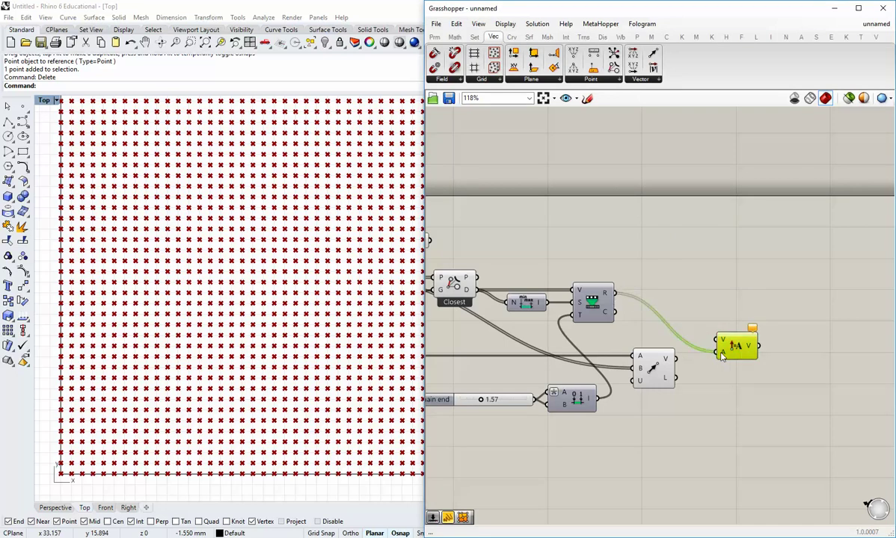
{"action": "mouse_move", "coordinate": [722, 358]}
{"action": "left_click_drag", "start_coordinate": [738, 349], "coordinate": [713, 293]}
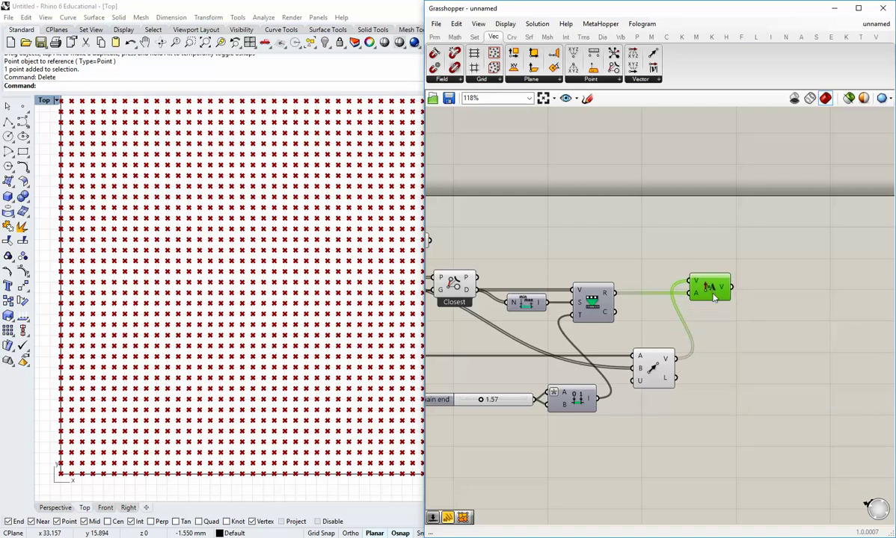
{"action": "left_click", "coordinate": [746, 338]}
Step: Shift the grid Point parameter slightly right and turn off the preview of it and of Pull Point
{"action": "right_click_drag", "start_coordinate": [746, 337], "coordinate": [727, 367]}
{"action": "scroll", "coordinate": [716, 359], "scroll_direction": "down", "scroll_amount": 2}
{"action": "right_click_drag", "start_coordinate": [673, 361], "coordinate": [689, 334]}
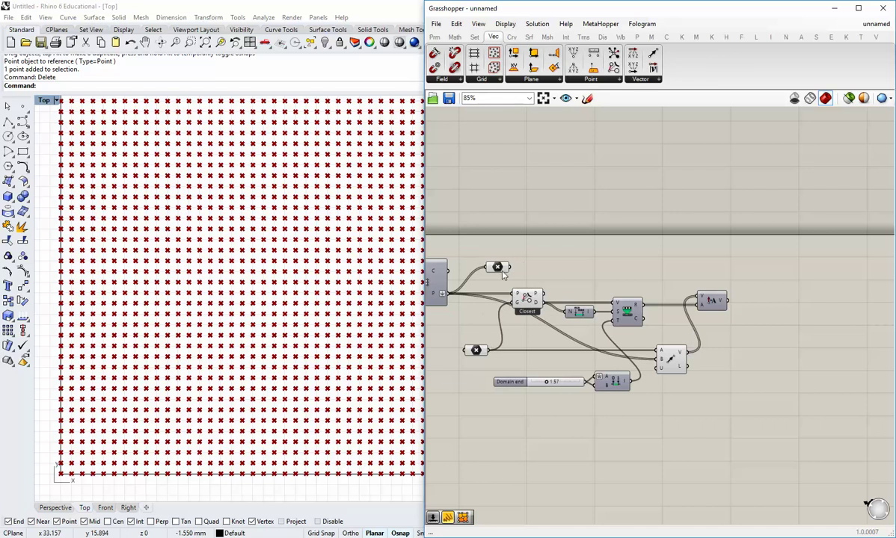
{"action": "left_click_drag", "start_coordinate": [502, 271], "coordinate": [527, 272]}
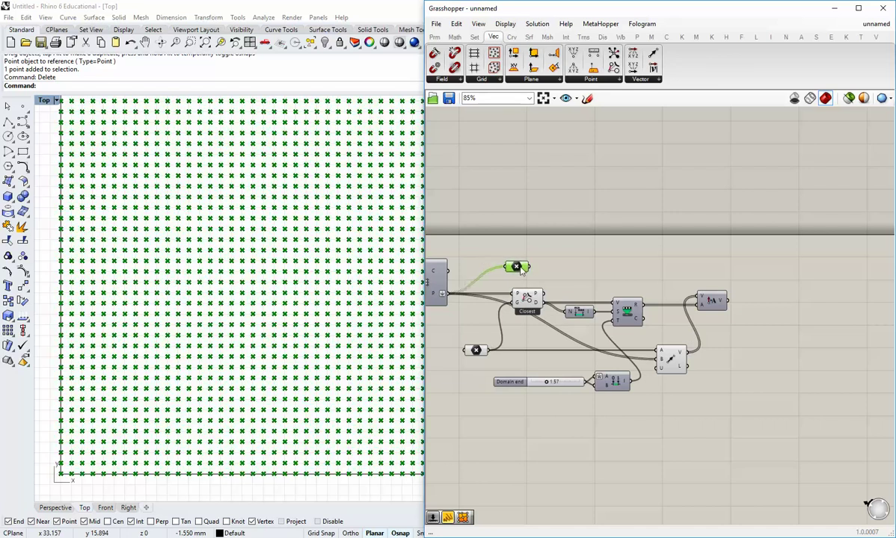
{"action": "right_click", "coordinate": [534, 303]}
{"action": "left_click", "coordinate": [560, 216]}
{"action": "right_click", "coordinate": [526, 269]}
{"action": "left_click", "coordinate": [535, 288]}
Step: Add a Move component to the right of Amplitude
{"action": "right_click_drag", "start_coordinate": [626, 270], "coordinate": [617, 293]}
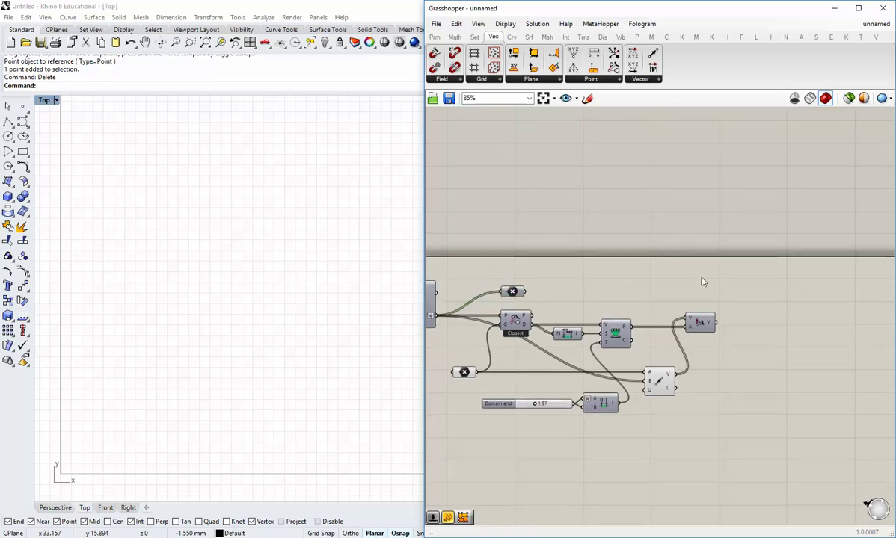
{"action": "left_click", "coordinate": [580, 38]}
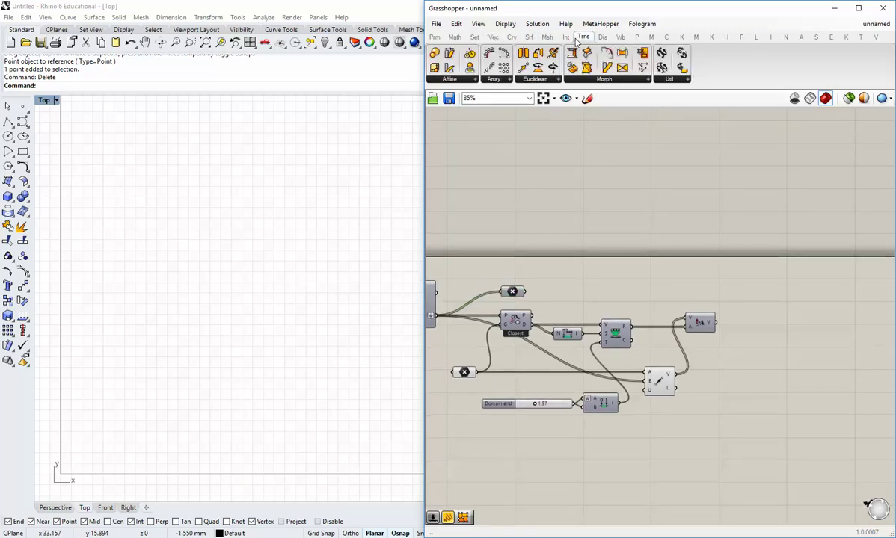
{"action": "left_click_drag", "start_coordinate": [490, 67], "coordinate": [753, 304]}
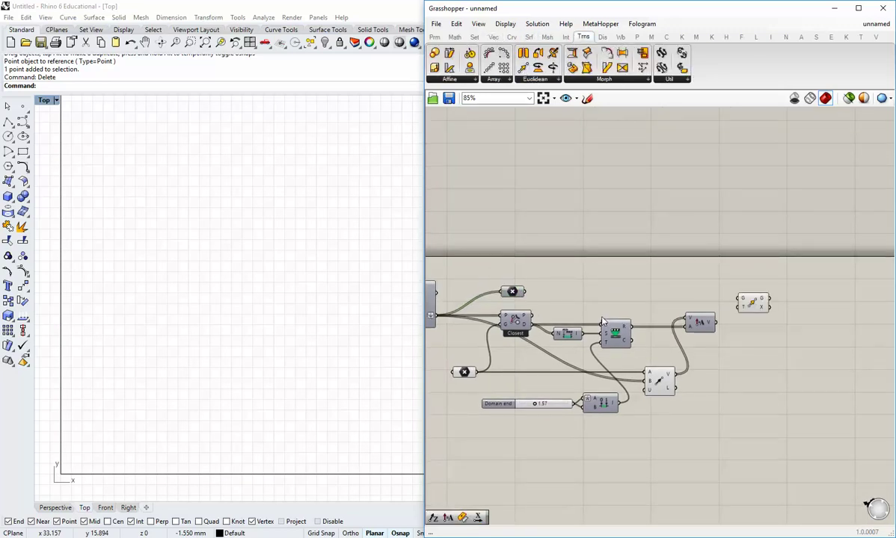
Step: Connect the grid Point parameter to Move's G input and Amplitude's V output to its T input, keeping Move aligned
{"action": "left_click_drag", "start_coordinate": [525, 293], "coordinate": [763, 295]}
{"action": "left_click", "coordinate": [754, 315]}
{"action": "left_click_drag", "start_coordinate": [718, 325], "coordinate": [754, 300]}
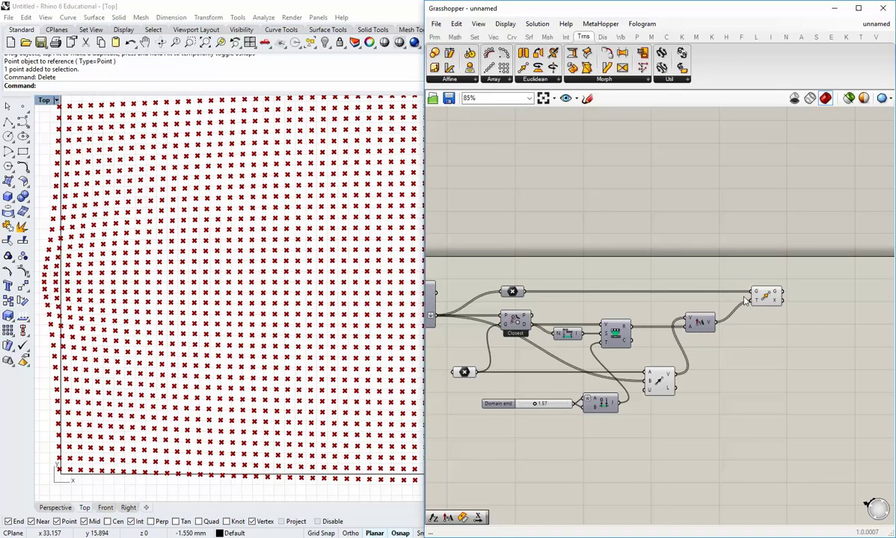
Step: Shift the attractor point along X just outside the grid's left edge to test how the grid deforms
{"action": "right_click_drag", "start_coordinate": [498, 378], "coordinate": [614, 380]}
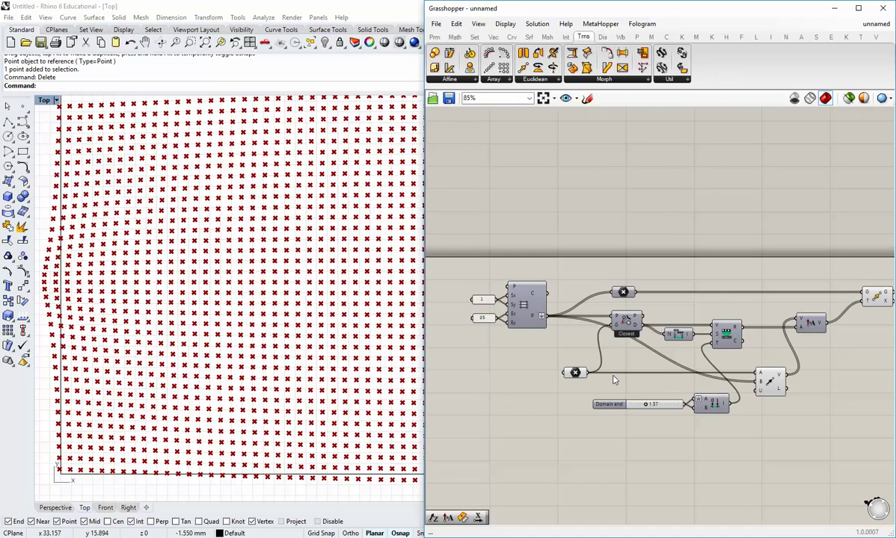
{"action": "scroll", "coordinate": [176, 285], "scroll_direction": "down", "scroll_amount": 3}
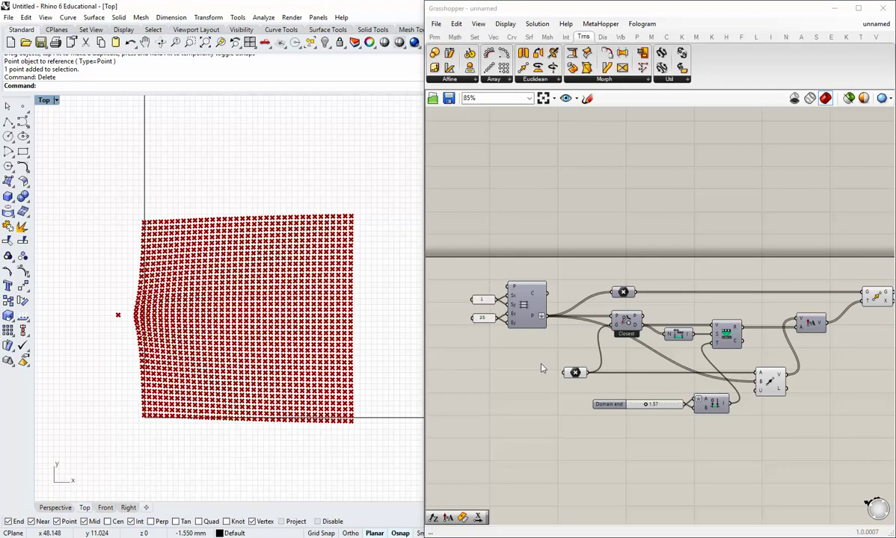
{"action": "left_click", "coordinate": [575, 374]}
{"action": "scroll", "coordinate": [172, 315], "scroll_direction": "up", "scroll_amount": 4}
{"action": "right_click_drag", "start_coordinate": [172, 344], "coordinate": [124, 310]}
{"action": "scroll", "coordinate": [119, 309], "scroll_direction": "down", "scroll_amount": 2}
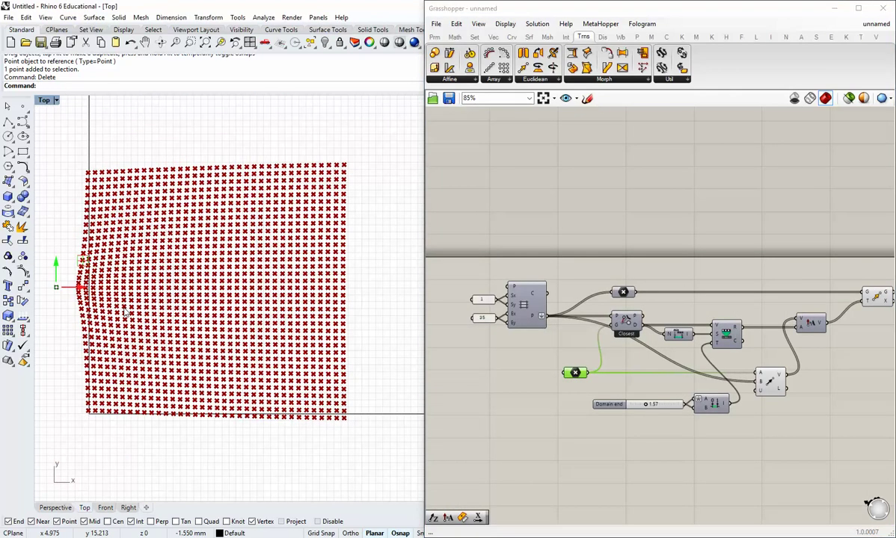
{"action": "left_click_drag", "start_coordinate": [78, 286], "coordinate": [98, 286]}
{"action": "scroll", "coordinate": [137, 303], "scroll_direction": "up", "scroll_amount": 5}
{"action": "scroll", "coordinate": [167, 285], "scroll_direction": "down", "scroll_amount": 4}
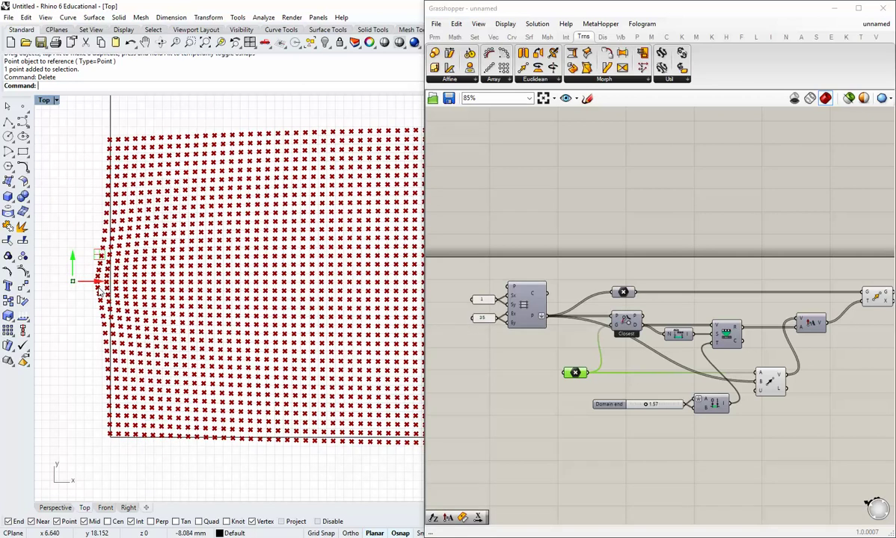
Step: Deselect the attractor Point parameter and add a Reverse vector component to the right of Amplitude
{"action": "right_click_drag", "start_coordinate": [793, 338], "coordinate": [705, 342]}
{"action": "scroll", "coordinate": [694, 348], "scroll_direction": "up", "scroll_amount": 1}
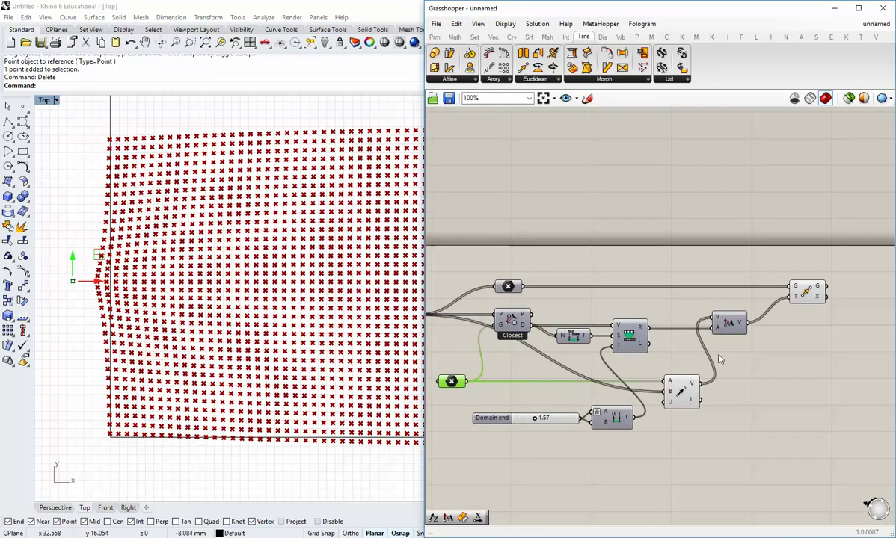
{"action": "right_click_drag", "start_coordinate": [314, 286], "coordinate": [292, 288]}
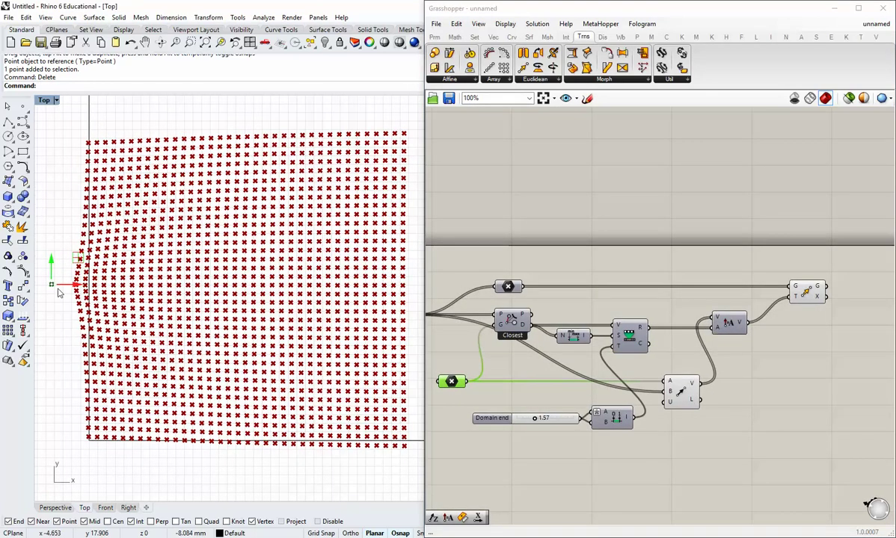
{"action": "right_click_drag", "start_coordinate": [747, 341], "coordinate": [709, 340]}
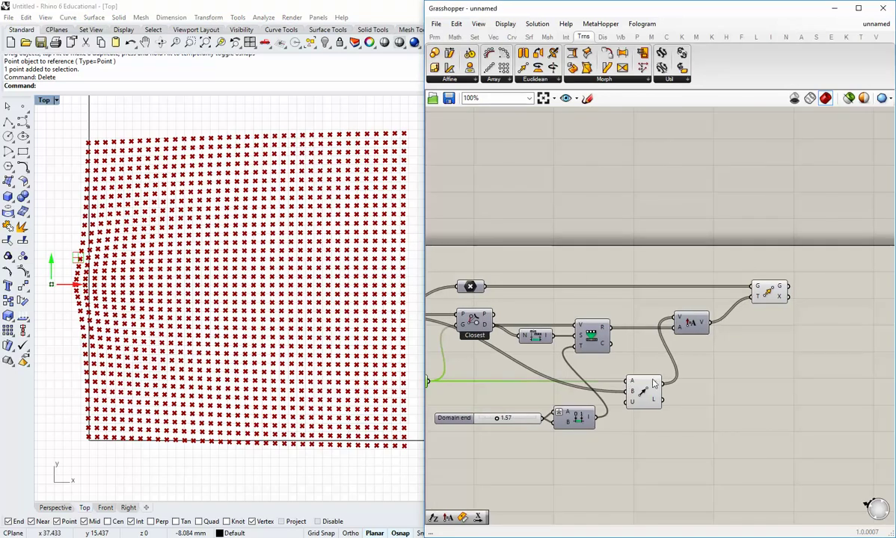
{"action": "left_click", "coordinate": [725, 357]}
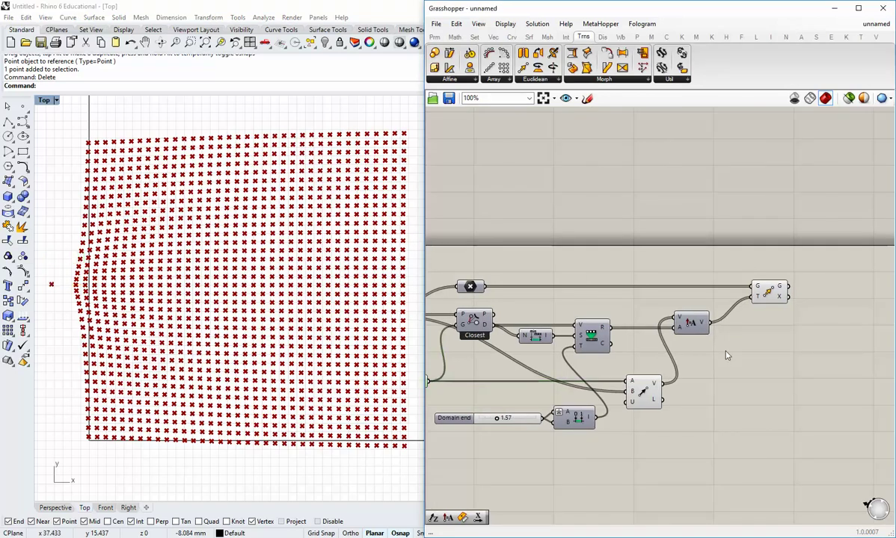
{"action": "left_click", "coordinate": [492, 38]}
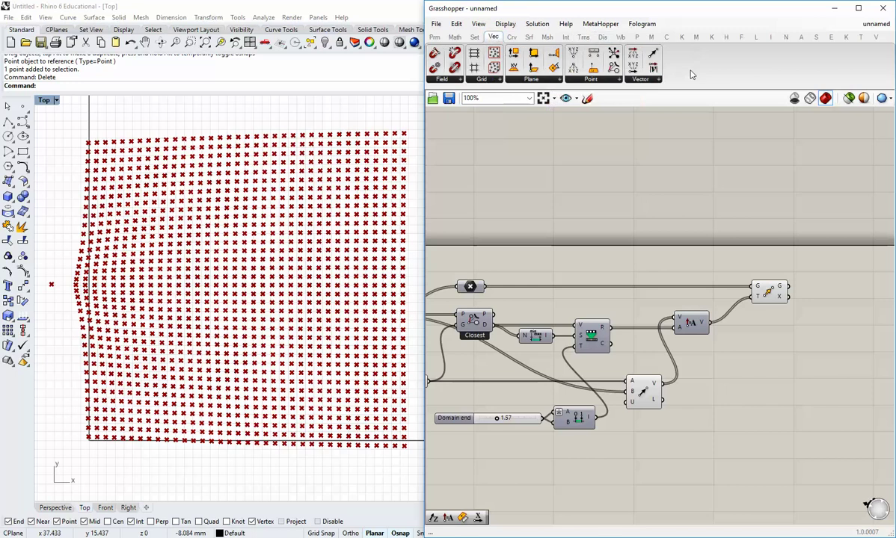
{"action": "left_click", "coordinate": [635, 79]}
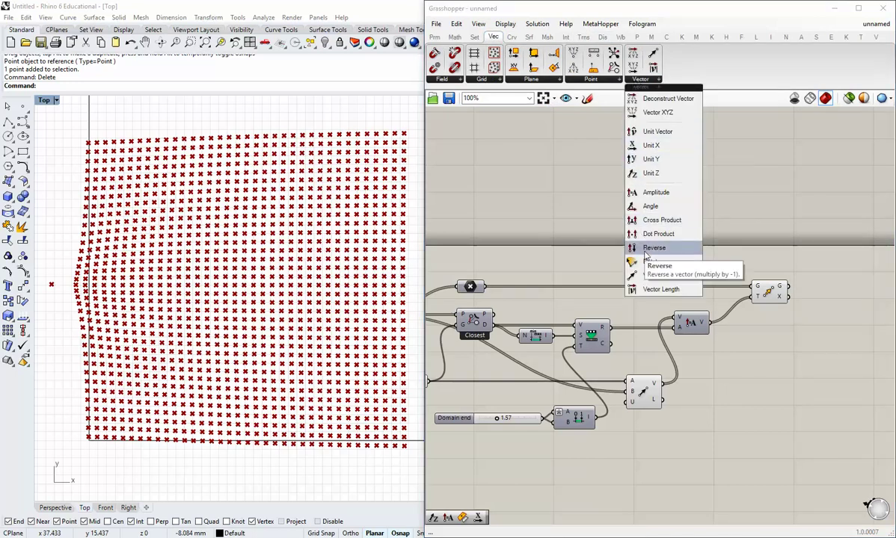
{"action": "left_click", "coordinate": [644, 252]}
{"action": "left_click", "coordinate": [744, 348]}
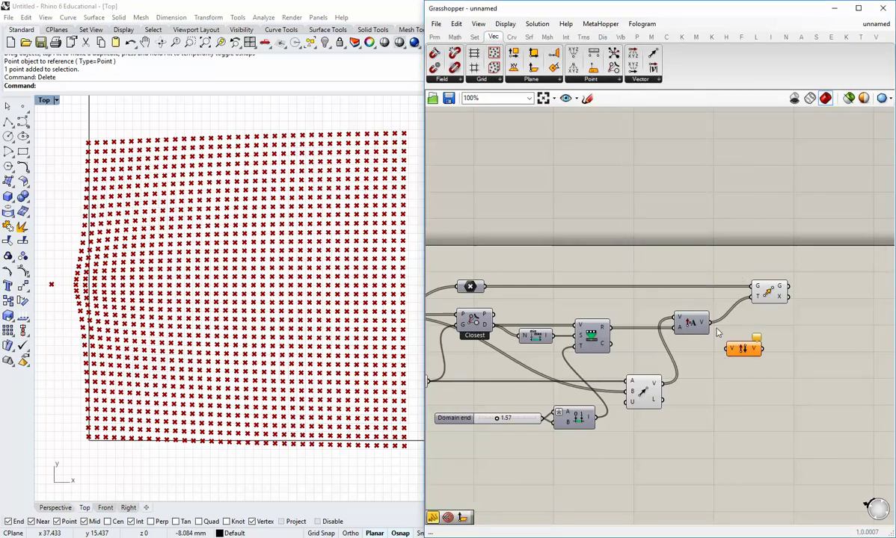
Step: Wire Reverse between Amplitude's V output and Move's T input, align it with Amplitude and shift Move right
{"action": "left_click_drag", "start_coordinate": [709, 323], "coordinate": [752, 296]}
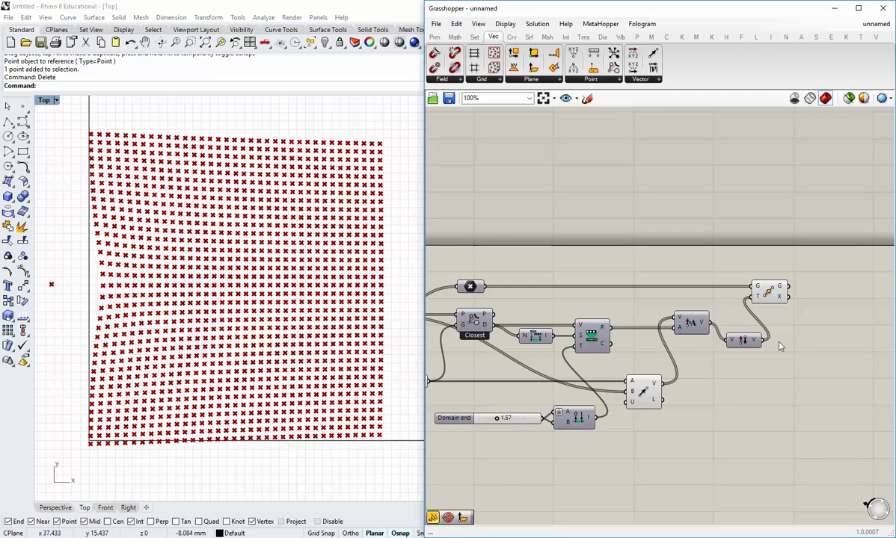
{"action": "left_click_drag", "start_coordinate": [742, 343], "coordinate": [795, 294]}
{"action": "left_click", "coordinate": [767, 316]}
{"action": "left_click", "coordinate": [800, 322]}
Step: Select the attractor Point parameter and move its point from outside the left edge into the grid's interior
{"action": "right_click_drag", "start_coordinate": [511, 353], "coordinate": [613, 353]}
{"action": "left_click", "coordinate": [516, 382]}
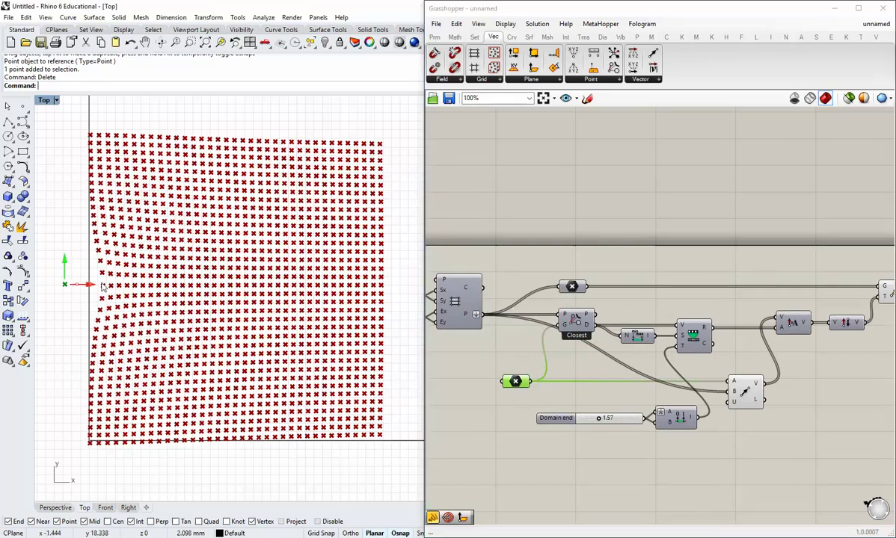
{"action": "left_click_drag", "start_coordinate": [120, 286], "coordinate": [235, 275]}
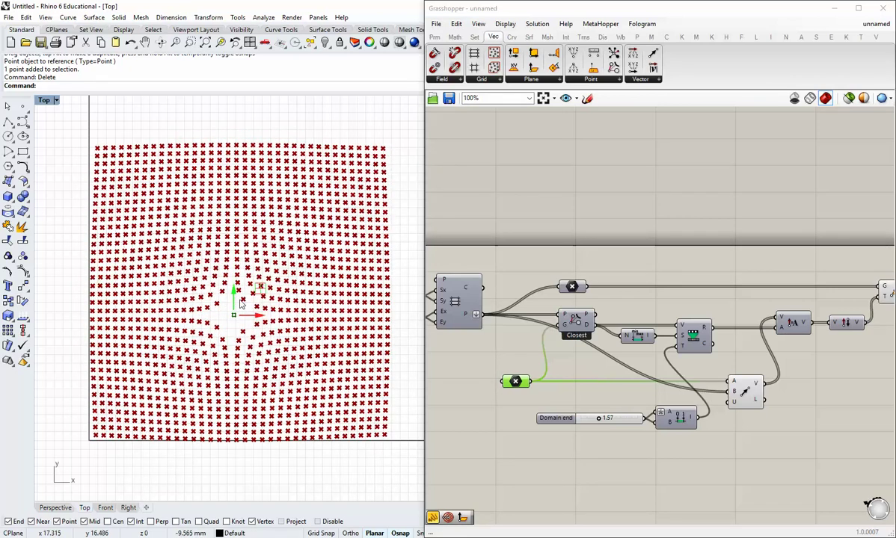
{"action": "left_click_drag", "start_coordinate": [247, 309], "coordinate": [190, 308]}
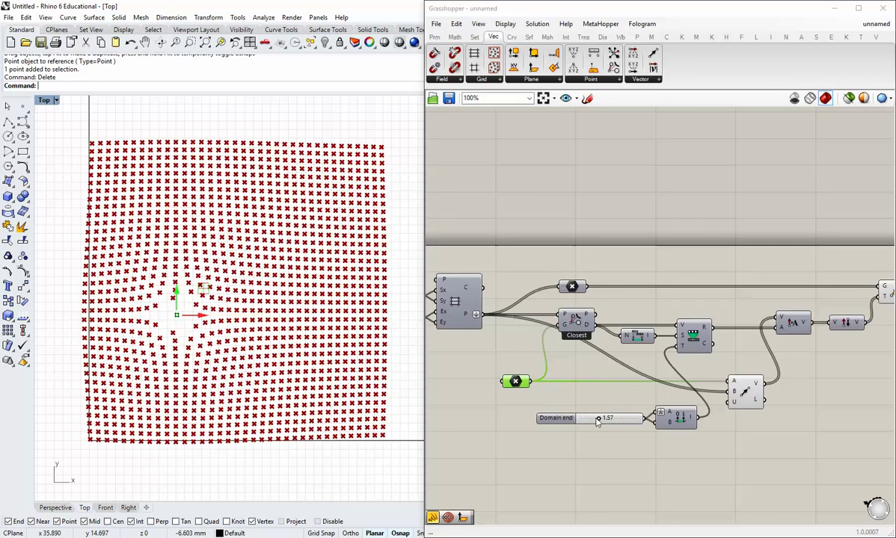
Step: Set the Domain end slider to 5.00 and move the attractor point around inside the grid
{"action": "left_click_drag", "start_coordinate": [598, 421], "coordinate": [637, 421]}
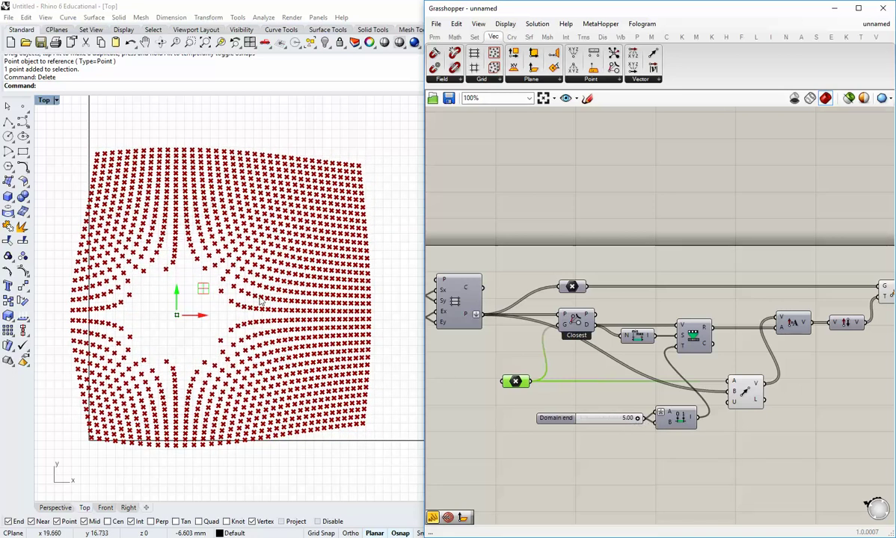
{"action": "left_click_drag", "start_coordinate": [176, 305], "coordinate": [190, 261]}
{"action": "left_click_drag", "start_coordinate": [160, 226], "coordinate": [214, 300]}
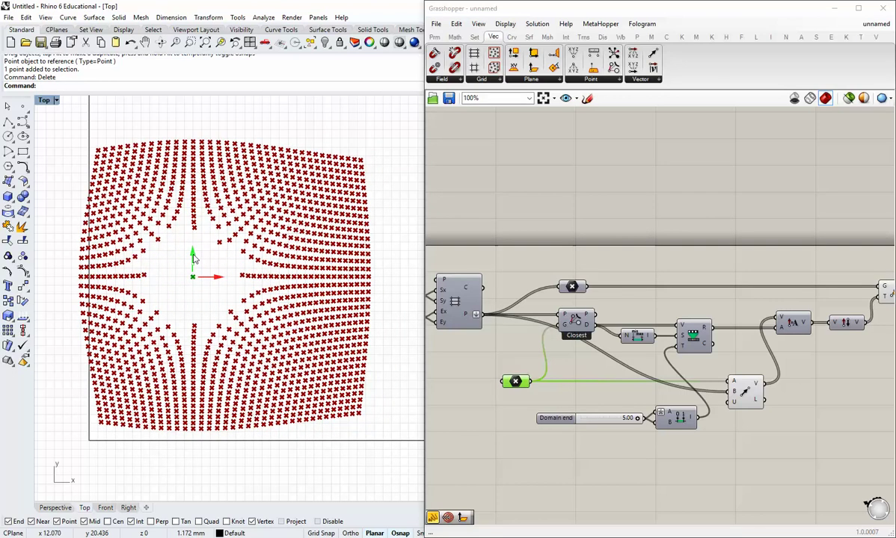
Step: Turn off flattening on the square grid's P output, shift the attractor point to test it, and flatten the output again
{"action": "mouse_move", "coordinate": [470, 318]}
{"action": "right_click", "coordinate": [472, 315]}
{"action": "left_click", "coordinate": [496, 370]}
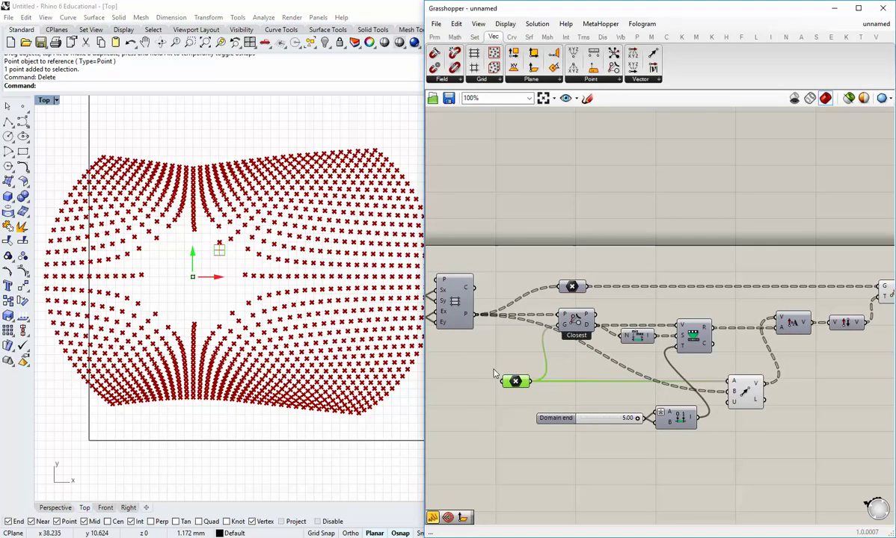
{"action": "left_click_drag", "start_coordinate": [214, 277], "coordinate": [190, 312]}
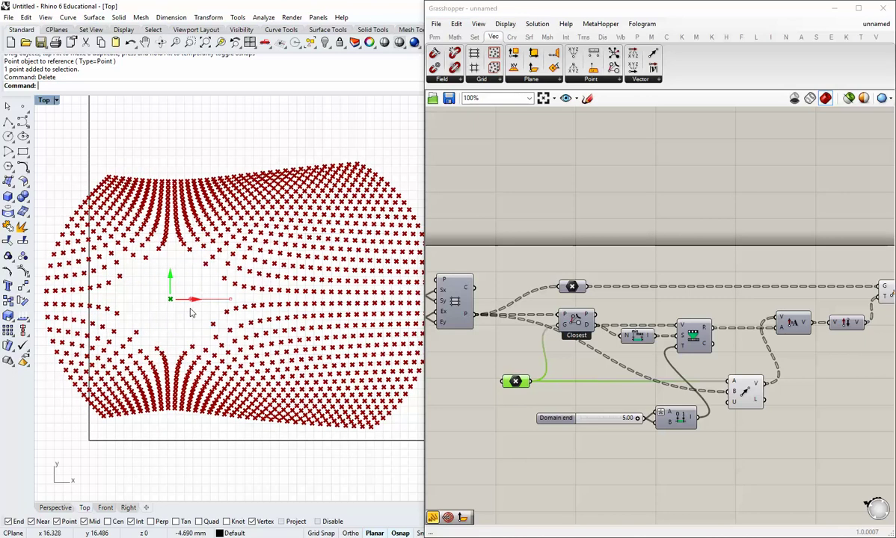
{"action": "right_click", "coordinate": [467, 316]}
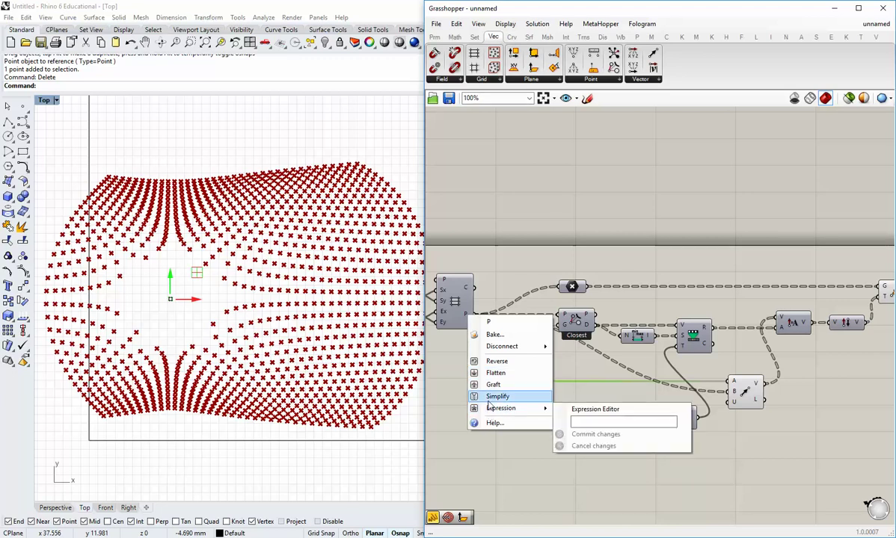
{"action": "left_click", "coordinate": [496, 373]}
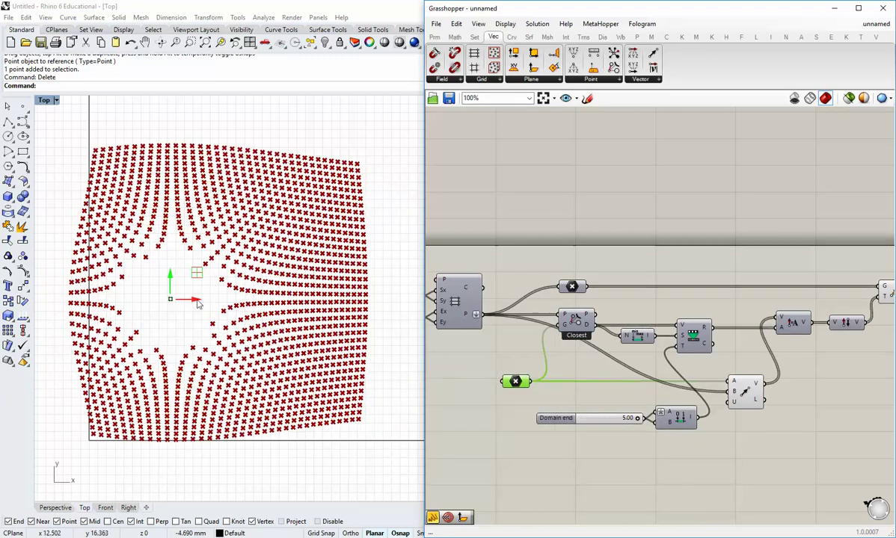
Step: Move the attractor point slightly left of the grid's centre and deselect its parameter
{"action": "mouse_move", "coordinate": [198, 304]}
{"action": "left_mouse_down"}
{"action": "mouse_move", "coordinate": [314, 306]}
{"action": "mouse_move", "coordinate": [206, 311]}
{"action": "left_mouse_up"}
{"action": "left_click_drag", "start_coordinate": [179, 278], "coordinate": [224, 316]}
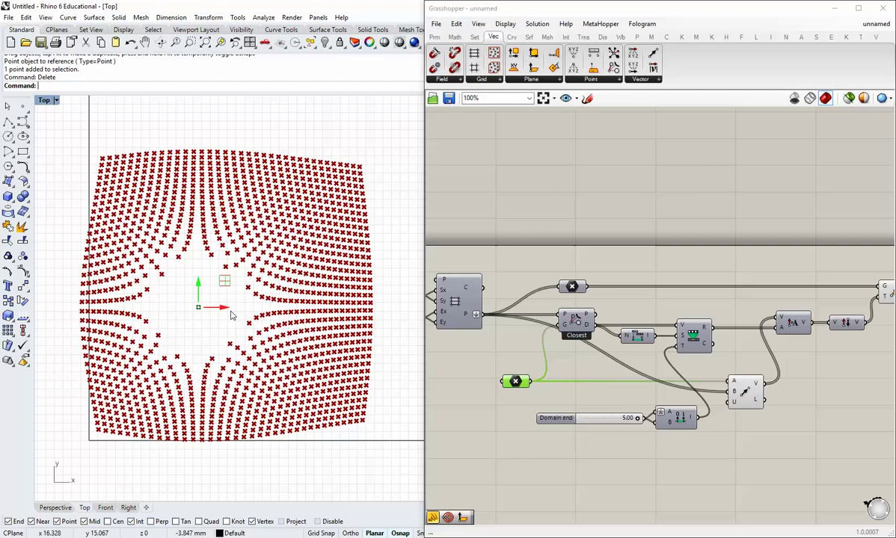
{"action": "mouse_move", "coordinate": [470, 316]}
{"action": "left_click", "coordinate": [811, 393]}
Step: Move the parameter holding 35 well below the square grid component, clear of the other components
{"action": "scroll", "coordinate": [860, 388], "scroll_direction": "down", "scroll_amount": 1}
{"action": "right_click_drag", "start_coordinate": [859, 388], "coordinate": [694, 398]}
{"action": "right_click_drag", "start_coordinate": [589, 341], "coordinate": [748, 347]}
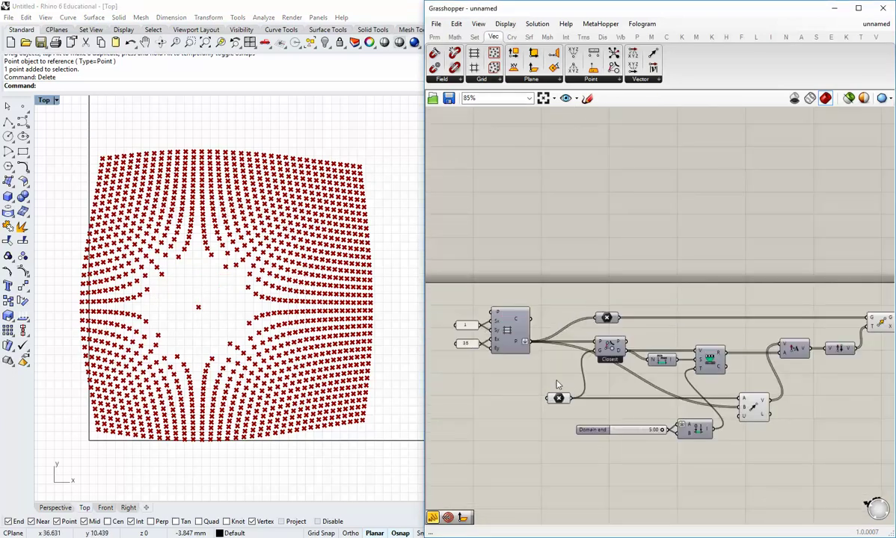
{"action": "scroll", "coordinate": [460, 348], "scroll_direction": "up", "scroll_amount": 2}
{"action": "left_click_drag", "start_coordinate": [467, 341], "coordinate": [479, 409]}
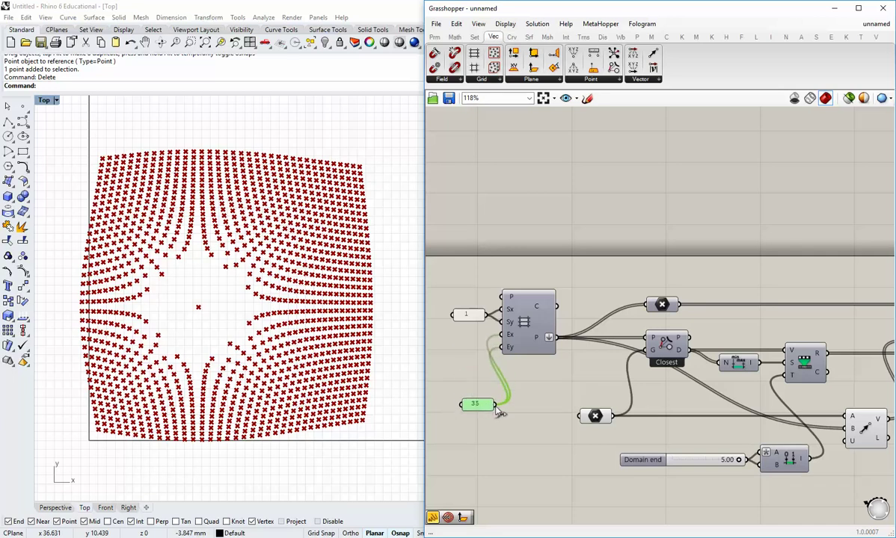
{"action": "scroll", "coordinate": [495, 406], "scroll_direction": "down", "scroll_amount": 2}
{"action": "right_click_drag", "start_coordinate": [522, 447], "coordinate": [505, 367]}
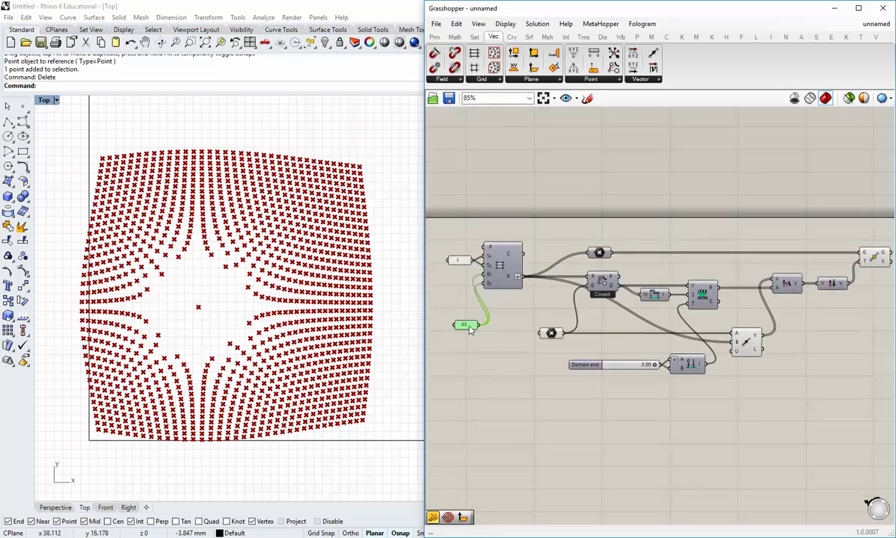
{"action": "mouse_move", "coordinate": [515, 278]}
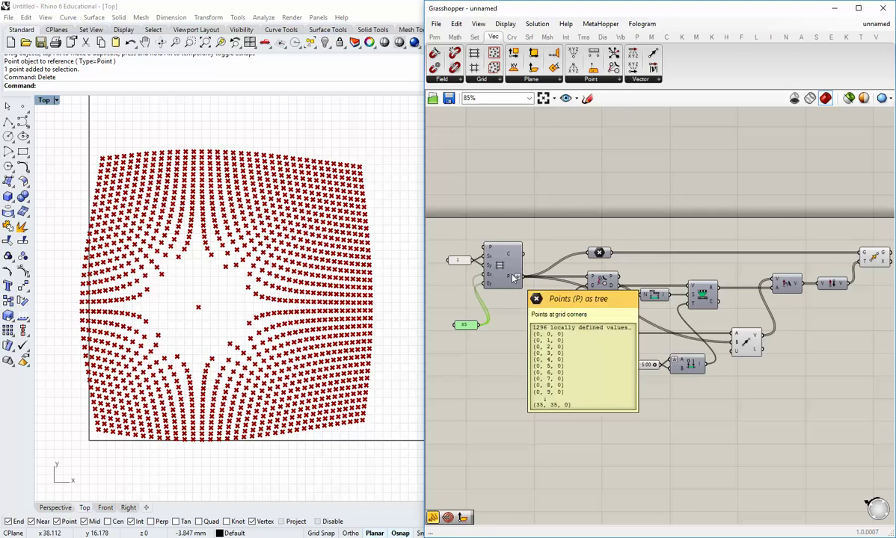
{"action": "left_click_drag", "start_coordinate": [468, 329], "coordinate": [470, 390]}
{"action": "left_click", "coordinate": [571, 426]}
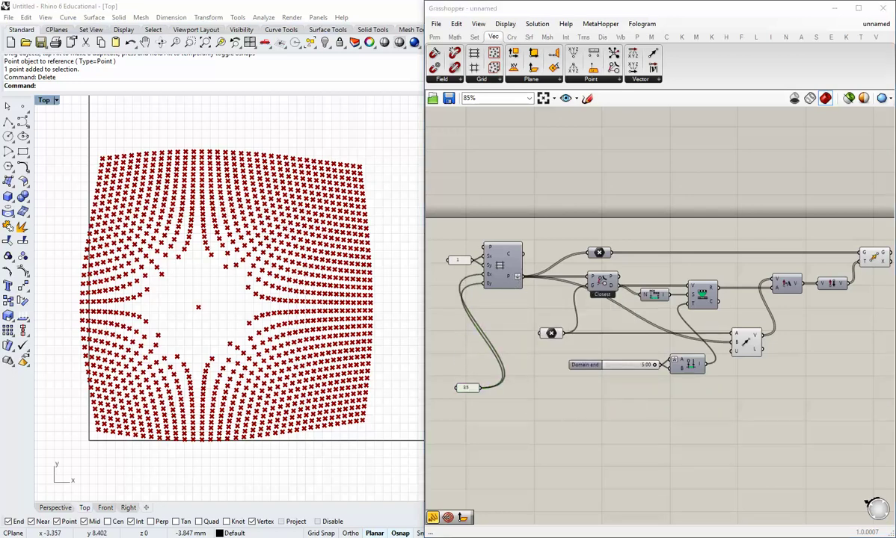
Step: Move the Domain end slider and its connected domain component up, closer to the attractor Point parameter
{"action": "right_click_drag", "start_coordinate": [650, 401], "coordinate": [554, 380]}
{"action": "left_click_drag", "start_coordinate": [599, 371], "coordinate": [584, 332]}
{"action": "left_click", "coordinate": [568, 370]}
{"action": "right_click_drag", "start_coordinate": [545, 370], "coordinate": [658, 371]}
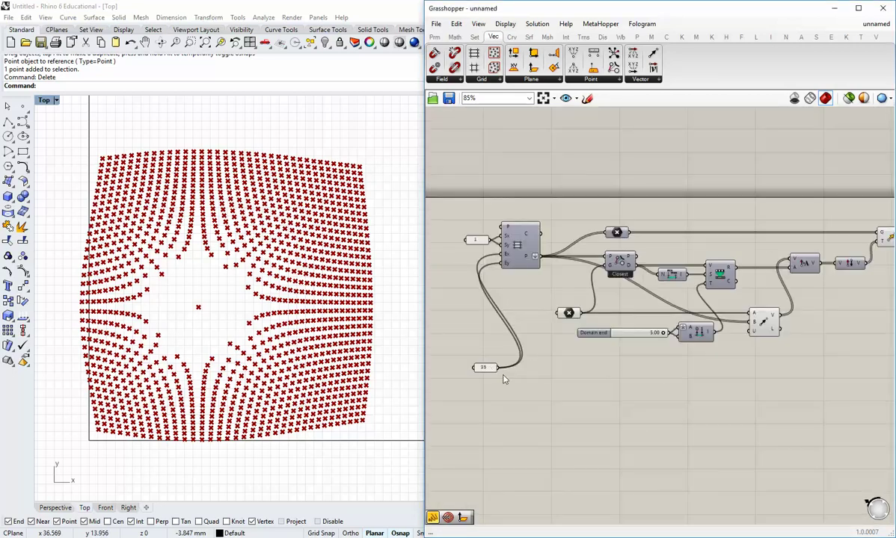
Step: Widen the Grasshopper window and add a Partition List component below the domain component
{"action": "left_click_drag", "start_coordinate": [426, 319], "coordinate": [386, 319]}
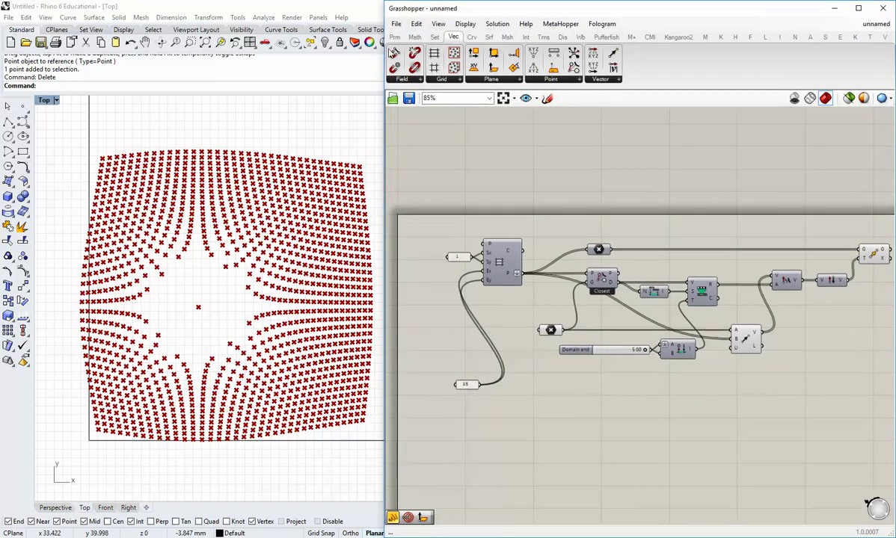
{"action": "left_click", "coordinate": [434, 37]}
{"action": "left_click", "coordinate": [414, 79]}
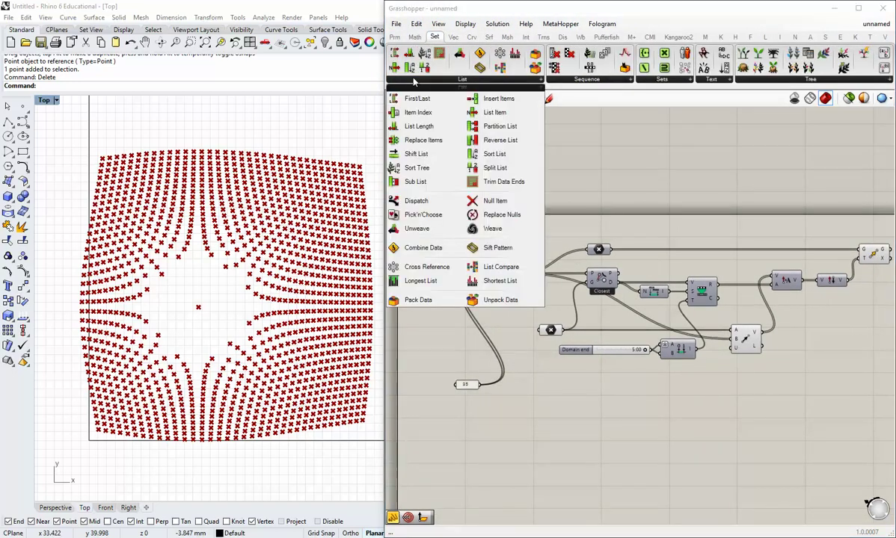
{"action": "left_click", "coordinate": [474, 127]}
{"action": "left_click_drag", "start_coordinate": [690, 410], "coordinate": [690, 408]}
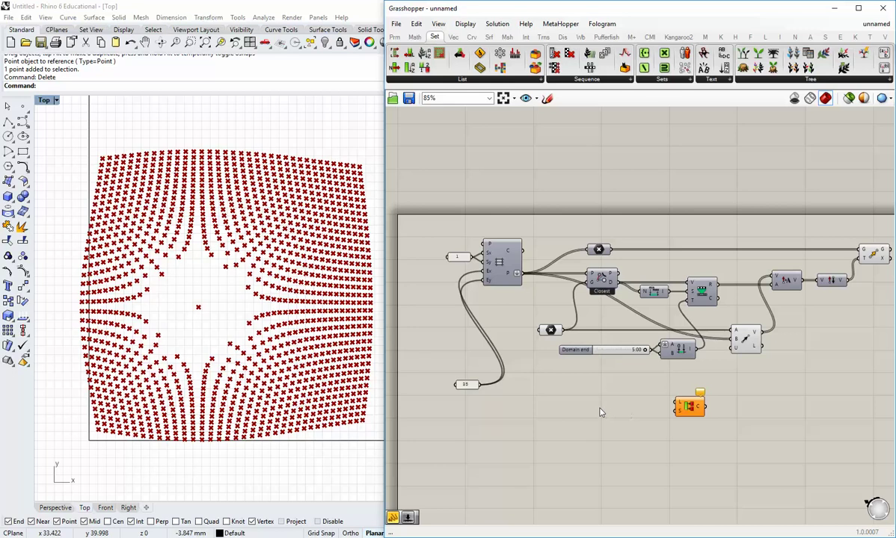
Step: Connect the parameter holding 35 to Partition List's S input, bringing the two components closer into line
{"action": "scroll", "coordinate": [599, 409], "scroll_direction": "up", "scroll_amount": 3}
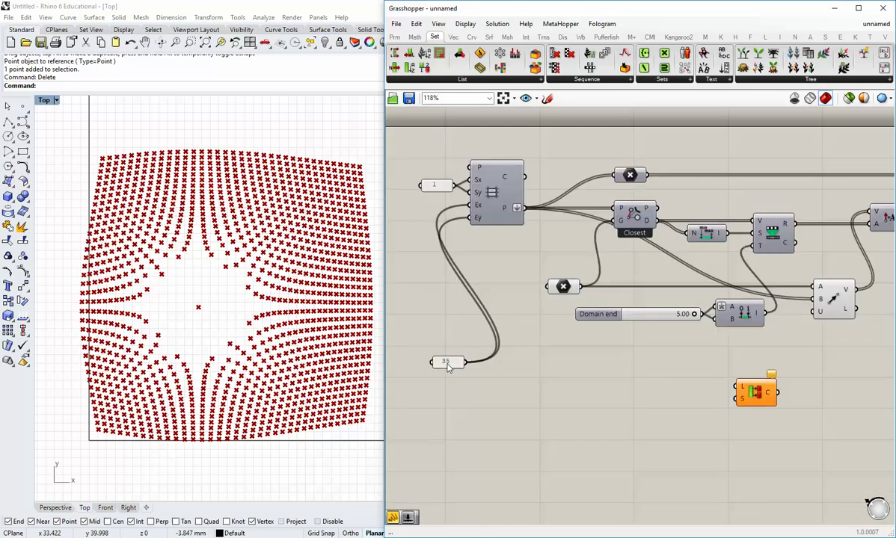
{"action": "left_click_drag", "start_coordinate": [447, 365], "coordinate": [454, 374]}
{"action": "left_click", "coordinate": [553, 390]}
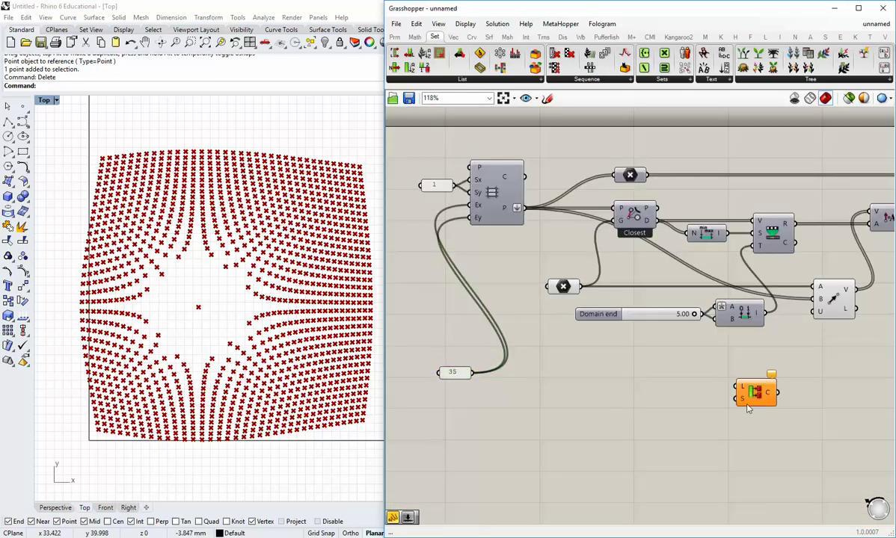
{"action": "left_click_drag", "start_coordinate": [757, 402], "coordinate": [735, 407]}
{"action": "left_click", "coordinate": [601, 403]}
{"action": "left_click_drag", "start_coordinate": [462, 372], "coordinate": [717, 405]}
{"action": "left_click", "coordinate": [487, 406]}
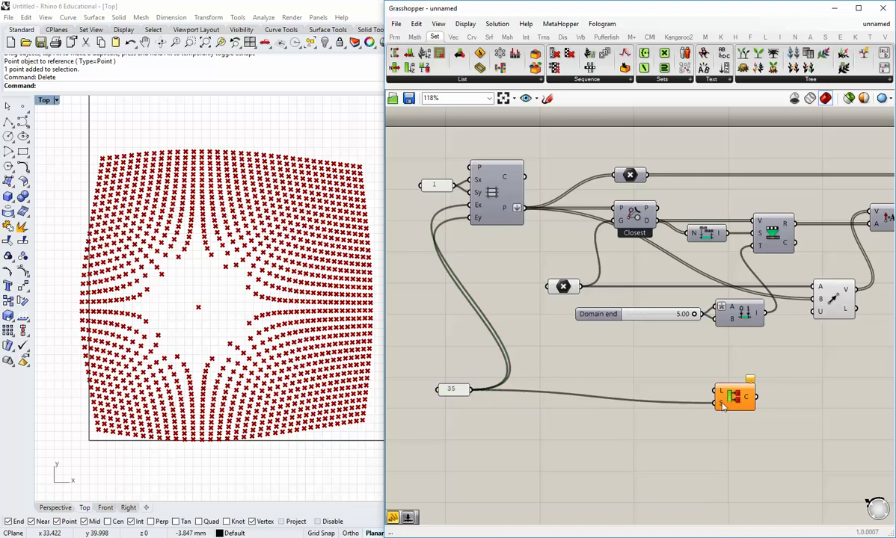
Step: Give Partition List's S input an expression that adds 1 to the incoming value, and align the parameter holding 35 with that input
{"action": "right_click", "coordinate": [722, 406]}
{"action": "mouse_move", "coordinate": [748, 441]}
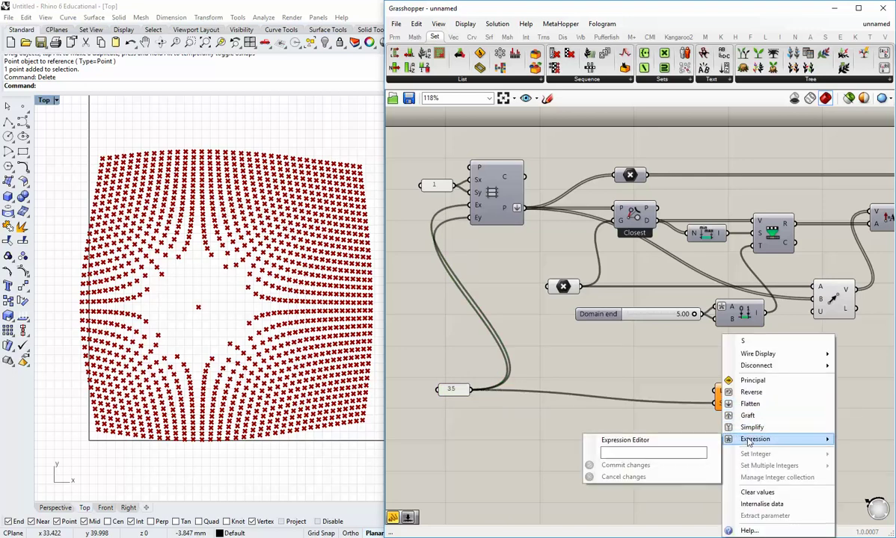
{"action": "left_click", "coordinate": [667, 453]}
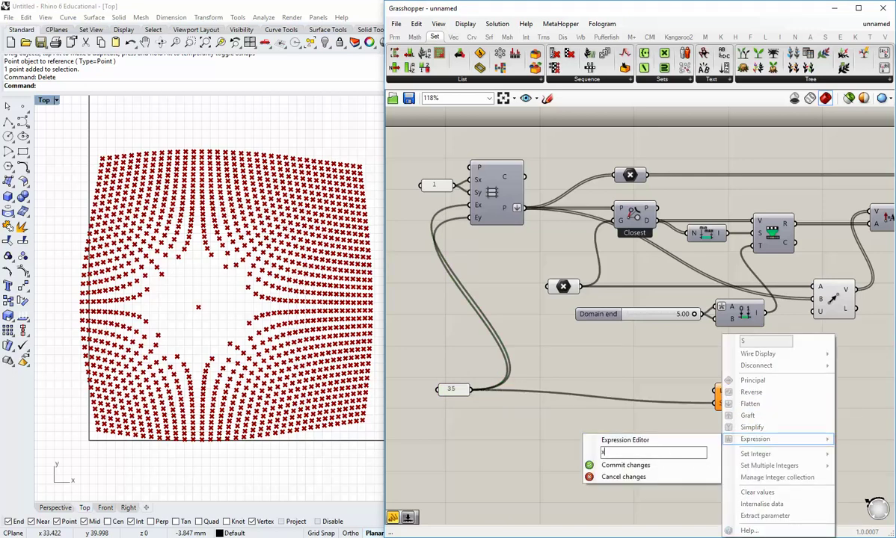
{"action": "left_click", "coordinate": [635, 465]}
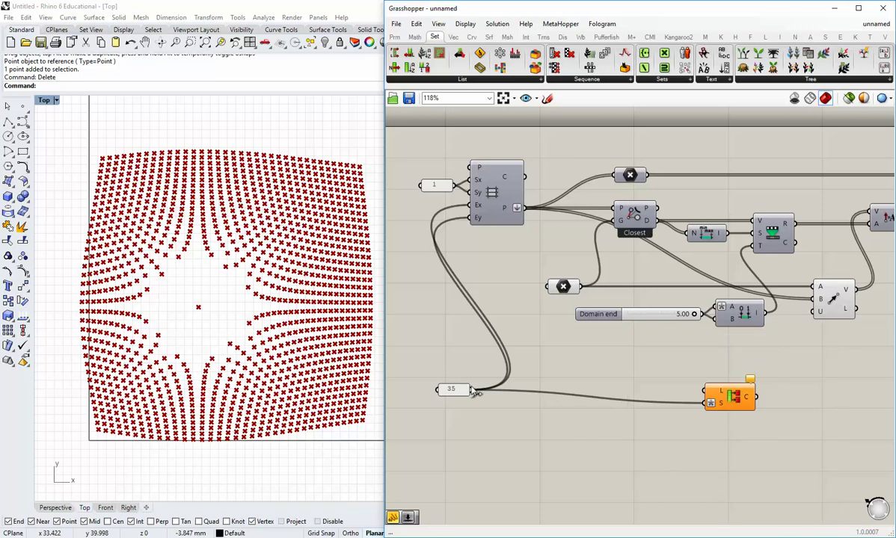
{"action": "left_click_drag", "start_coordinate": [453, 388], "coordinate": [454, 404]}
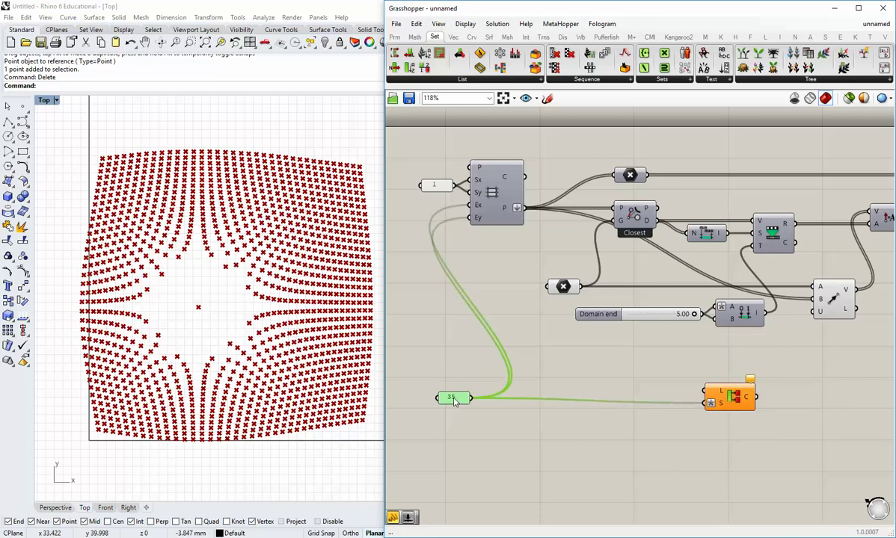
{"action": "left_click", "coordinate": [507, 383]}
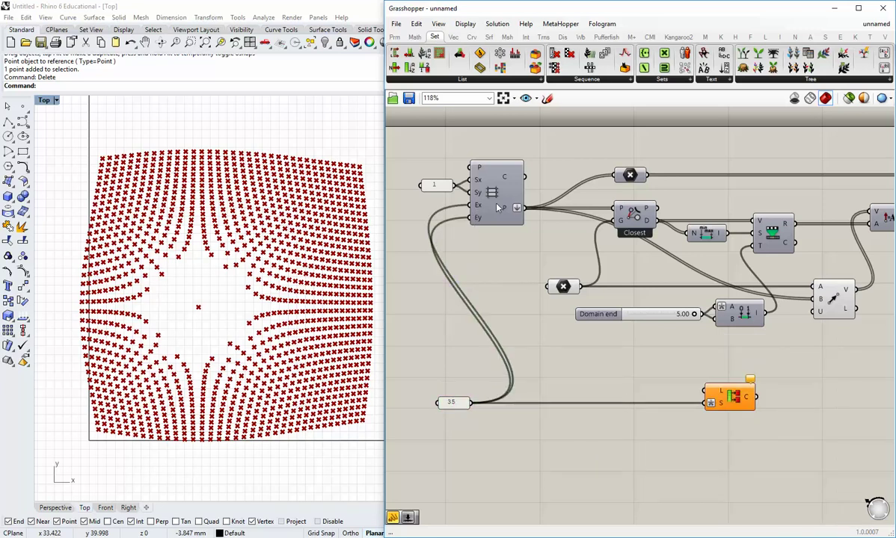
Step: Turn off Flatten on the square grid's P output to compare the point pattern, and flatten it again
{"action": "mouse_move", "coordinate": [507, 210]}
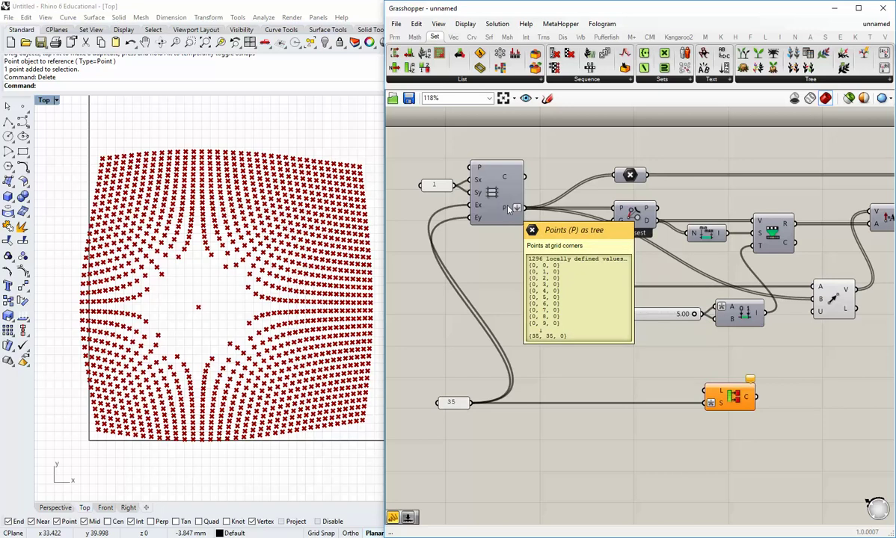
{"action": "right_click", "coordinate": [516, 210]}
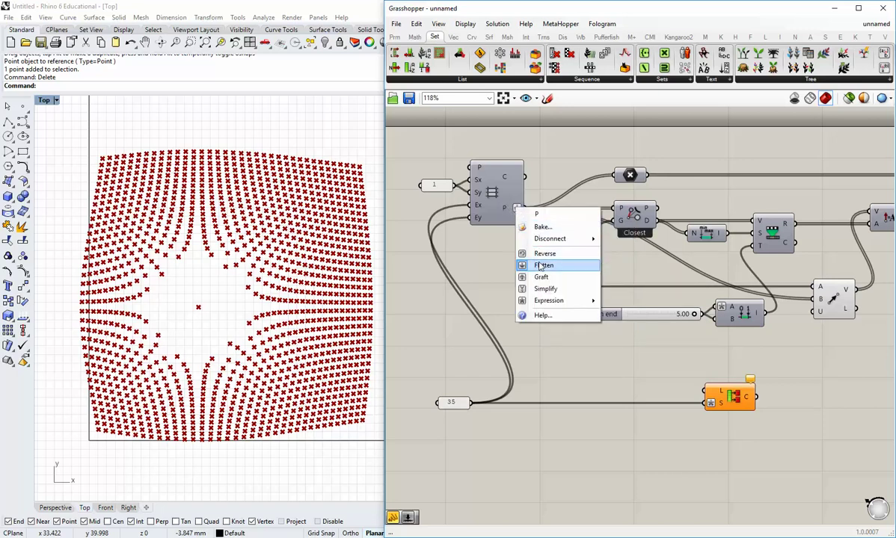
{"action": "left_click", "coordinate": [522, 238]}
{"action": "mouse_move", "coordinate": [506, 210]}
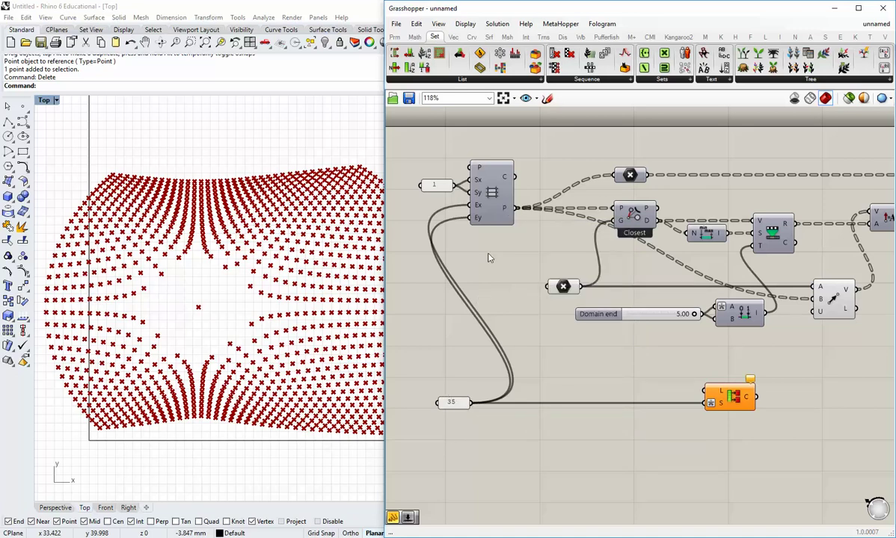
{"action": "right_click", "coordinate": [508, 211]}
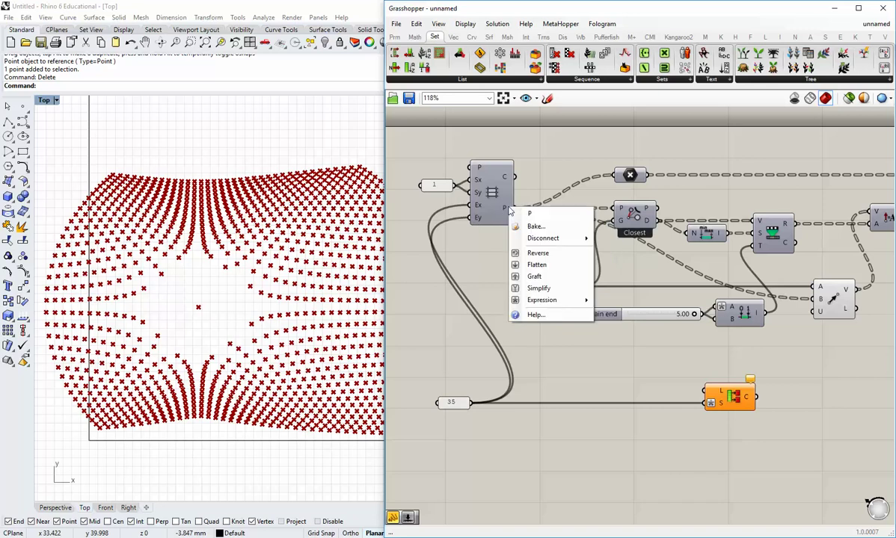
{"action": "left_click", "coordinate": [534, 266]}
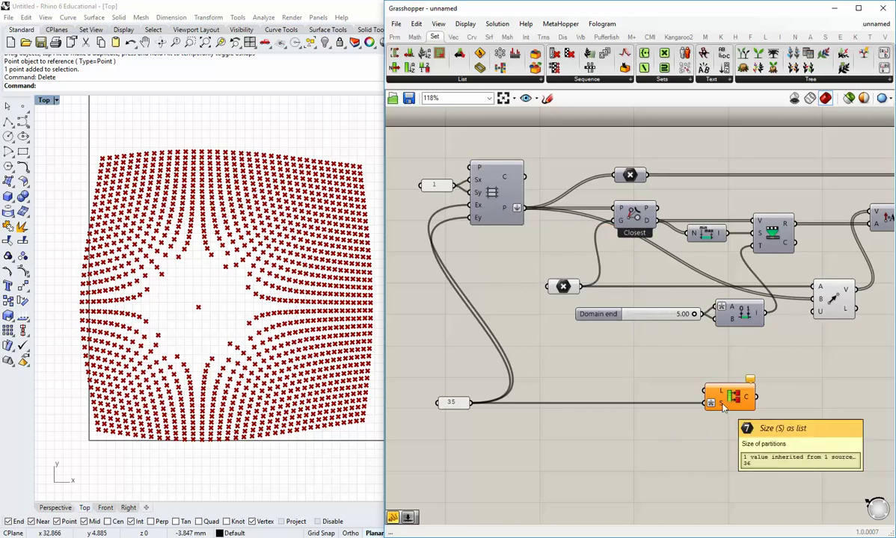
Step: Move Partition List beyond the Move component and connect Move's G output to its L input
{"action": "scroll", "coordinate": [723, 405], "scroll_direction": "down", "scroll_amount": 1}
{"action": "right_click_drag", "start_coordinate": [747, 430], "coordinate": [622, 388]}
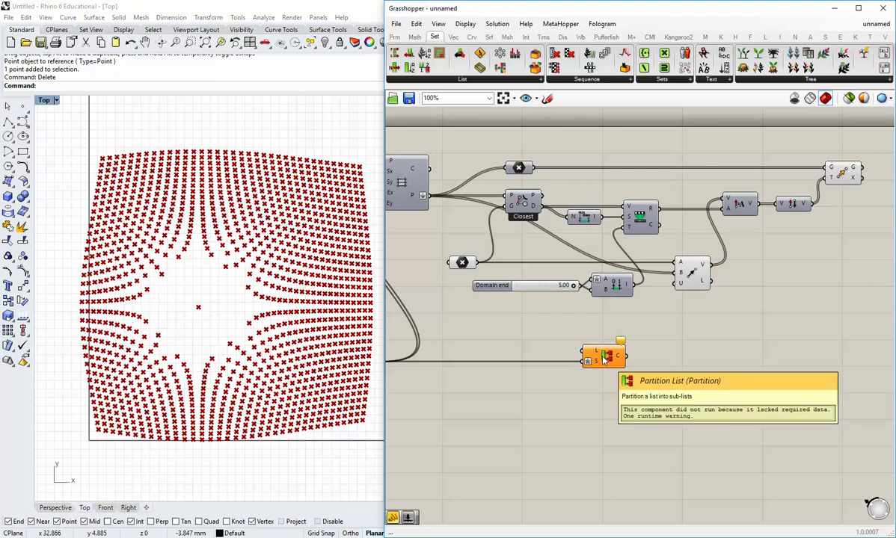
{"action": "left_click_drag", "start_coordinate": [604, 360], "coordinate": [831, 359]}
{"action": "left_click", "coordinate": [810, 398]}
{"action": "right_click_drag", "start_coordinate": [810, 398], "coordinate": [650, 389]}
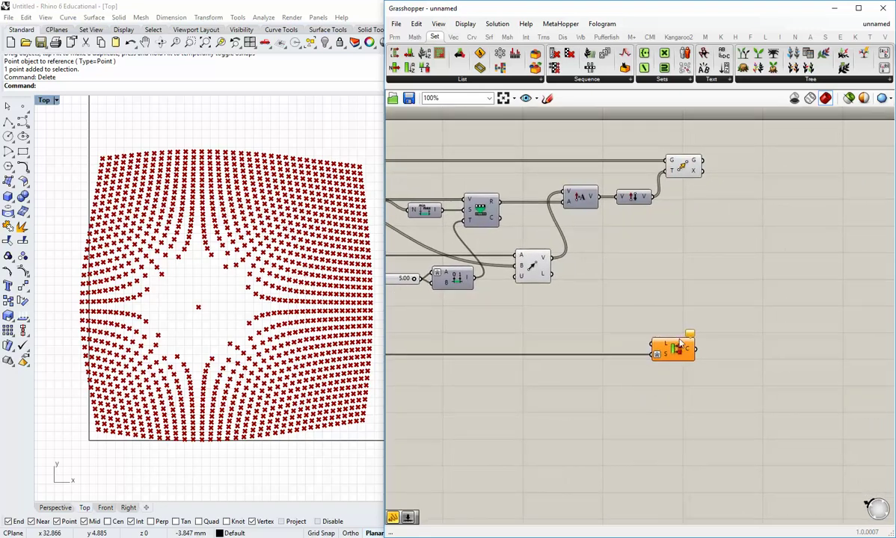
{"action": "left_click_drag", "start_coordinate": [679, 348], "coordinate": [743, 349]}
{"action": "left_click", "coordinate": [746, 294]}
{"action": "left_click_drag", "start_coordinate": [701, 160], "coordinate": [717, 344]}
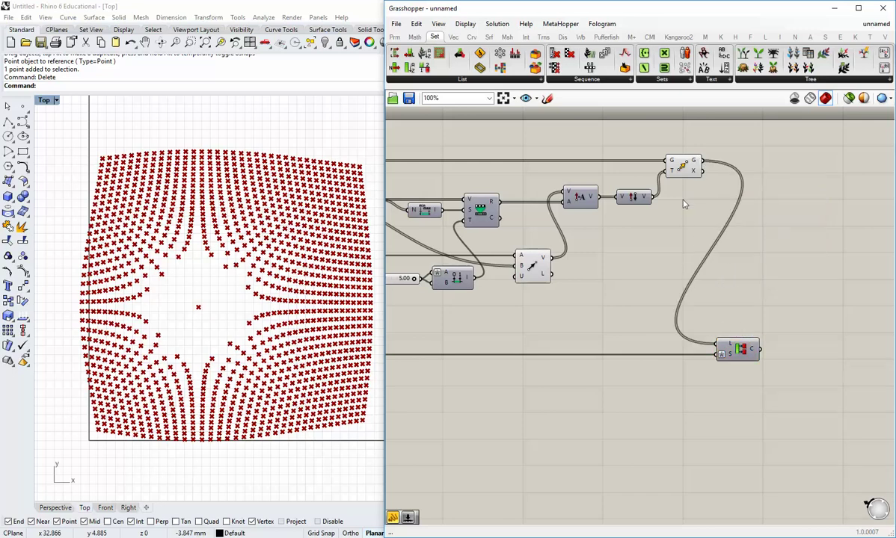
{"action": "right_click_drag", "start_coordinate": [712, 280], "coordinate": [648, 297]}
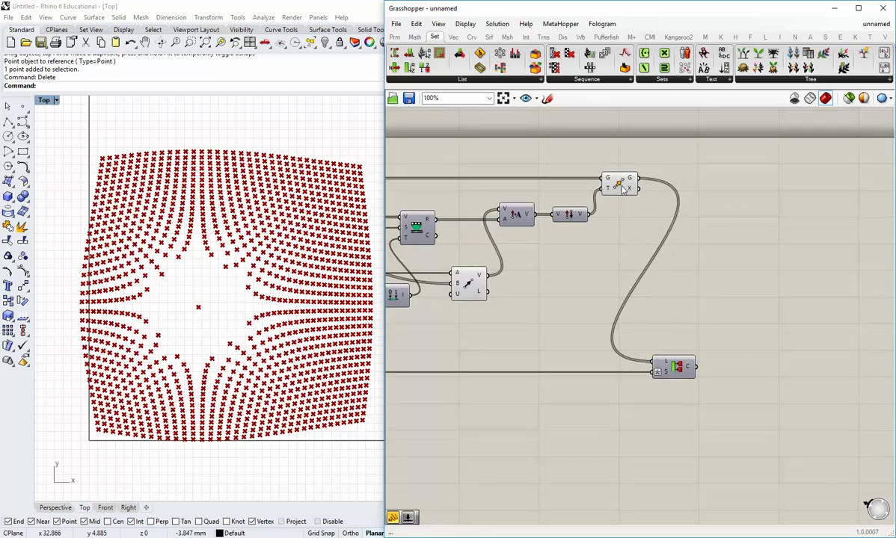
{"action": "mouse_move", "coordinate": [688, 371]}
{"action": "mouse_move", "coordinate": [632, 180]}
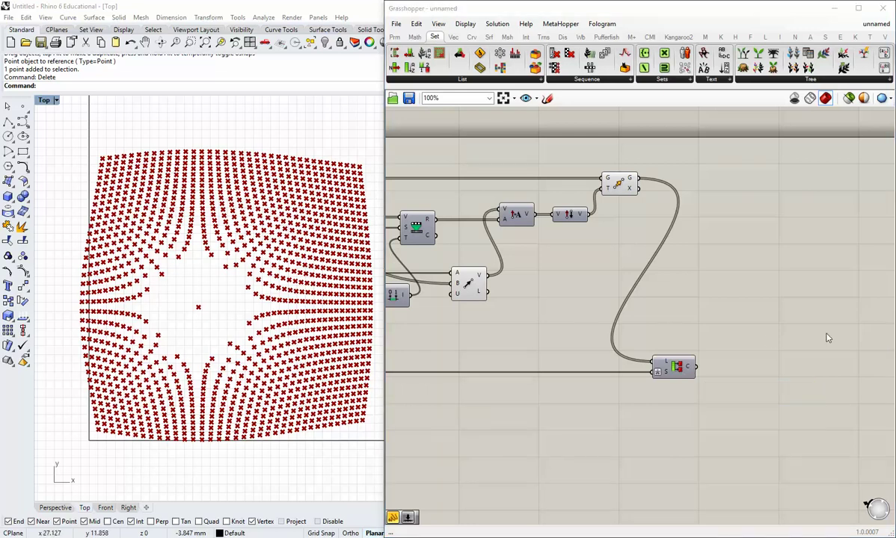
Step: Add an Interpolate curve component, connect Partition List's C output to its V input, and turn off the Move component's preview
{"action": "left_click", "coordinate": [471, 37]}
{"action": "left_click", "coordinate": [607, 79]}
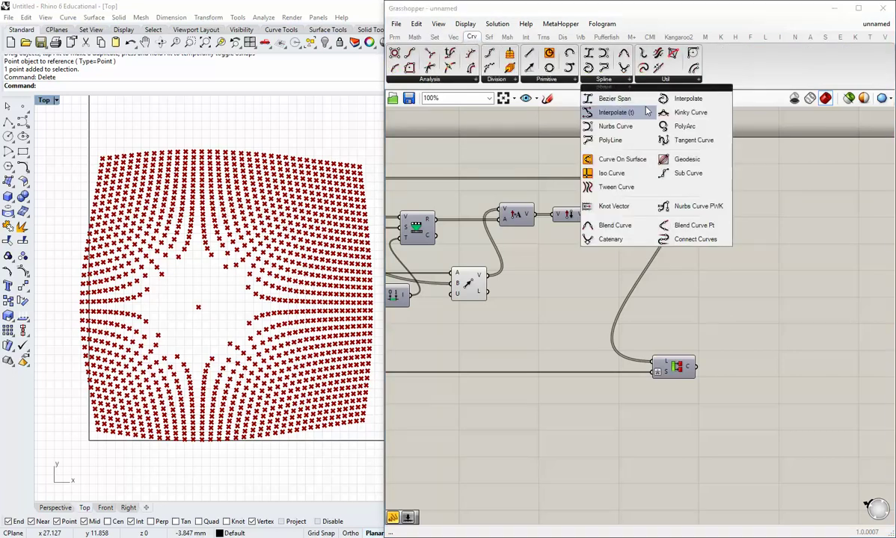
{"action": "left_click_drag", "start_coordinate": [635, 112], "coordinate": [763, 345]}
{"action": "left_click_drag", "start_coordinate": [698, 367], "coordinate": [748, 331]}
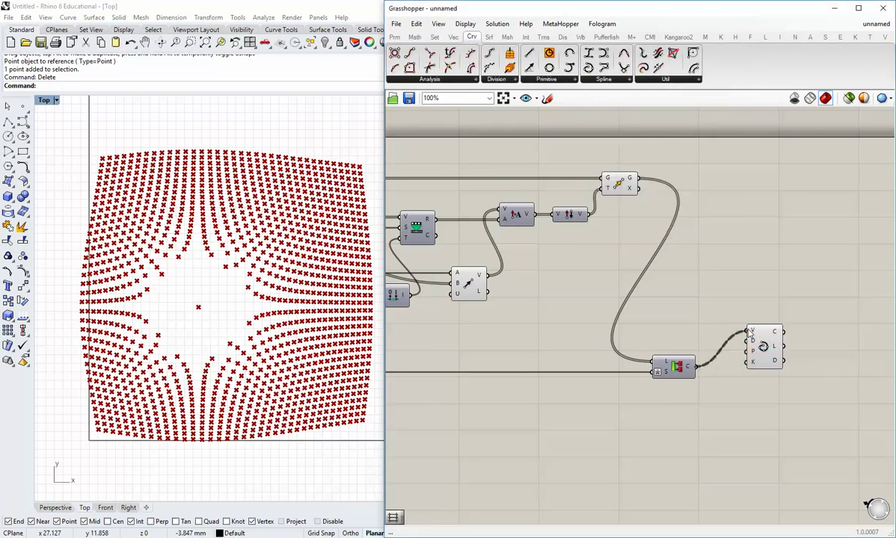
{"action": "right_click", "coordinate": [619, 184]}
{"action": "left_click", "coordinate": [636, 213]}
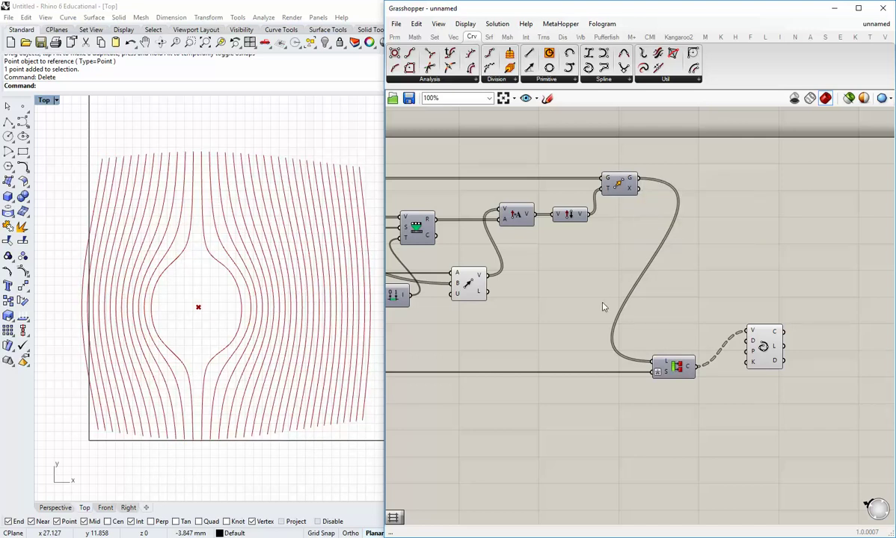
Step: Move the attractor point around in the Top viewport, leaving it slightly left of and above its original position
{"action": "right_click_drag", "start_coordinate": [522, 379], "coordinate": [762, 383]}
{"action": "scroll", "coordinate": [692, 376], "scroll_direction": "down", "scroll_amount": 2}
{"action": "scroll", "coordinate": [684, 378], "scroll_direction": "up", "scroll_amount": 2}
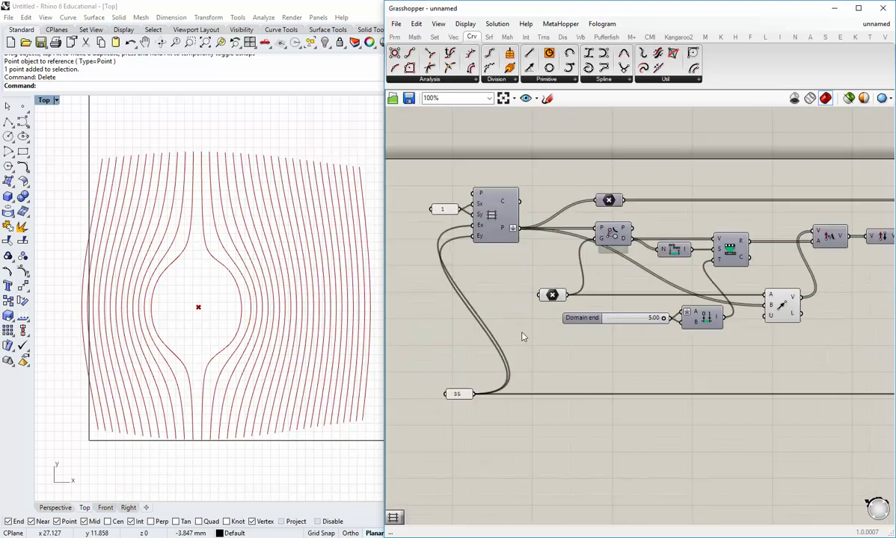
{"action": "left_click", "coordinate": [551, 294]}
{"action": "left_click_drag", "start_coordinate": [230, 313], "coordinate": [136, 310]}
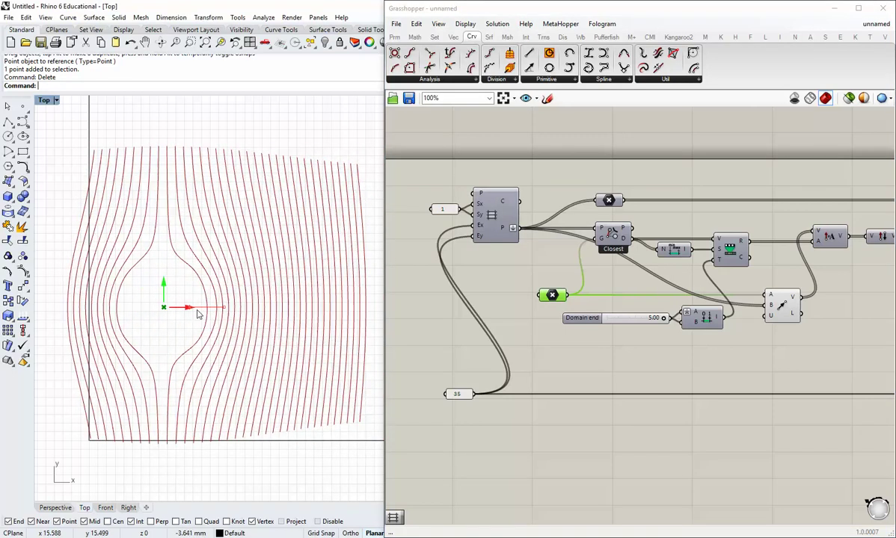
{"action": "left_click_drag", "start_coordinate": [207, 315], "coordinate": [252, 256]}
{"action": "left_click_drag", "start_coordinate": [226, 224], "coordinate": [214, 308]}
{"action": "left_click", "coordinate": [629, 410]}
Step: Add a Flip Matrix component beside Partition List and connect Partition List's C output to its D input
{"action": "scroll", "coordinate": [630, 410], "scroll_direction": "down", "scroll_amount": 3}
{"action": "right_click_drag", "start_coordinate": [783, 415], "coordinate": [566, 416]}
{"action": "scroll", "coordinate": [637, 406], "scroll_direction": "up", "scroll_amount": 2}
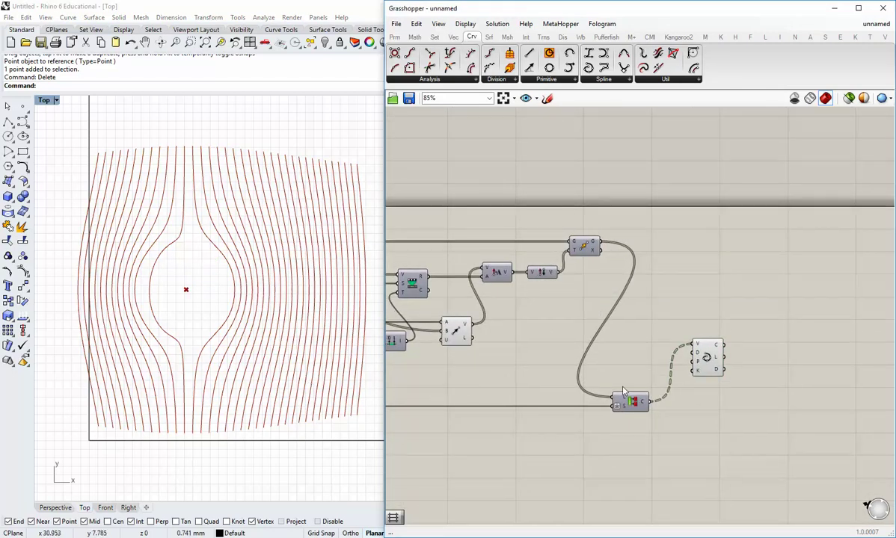
{"action": "scroll", "coordinate": [626, 423], "scroll_direction": "up", "scroll_amount": 3}
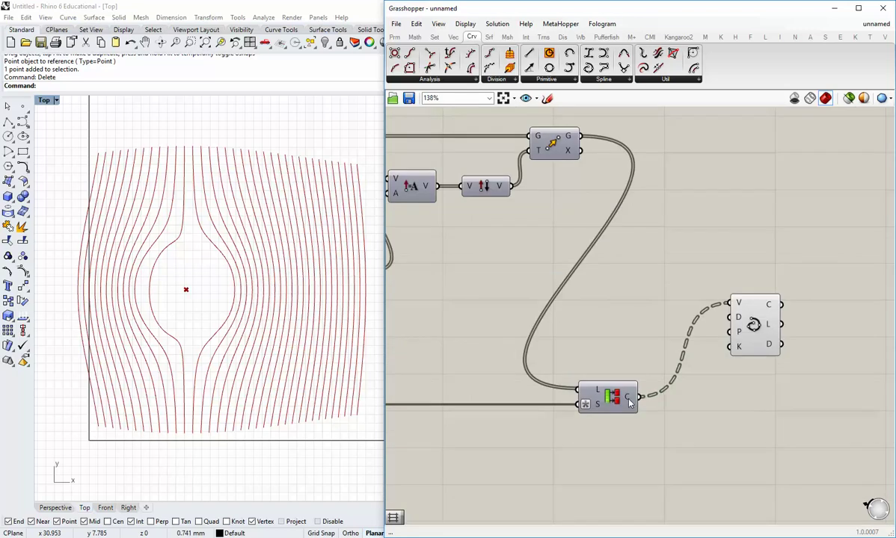
{"action": "mouse_move", "coordinate": [629, 404]}
{"action": "left_click", "coordinate": [435, 37]}
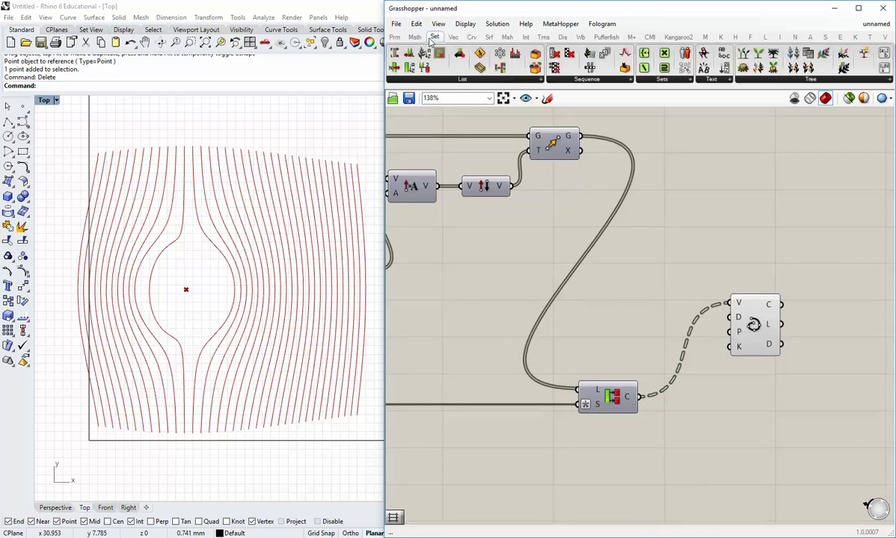
{"action": "left_click", "coordinate": [780, 79]}
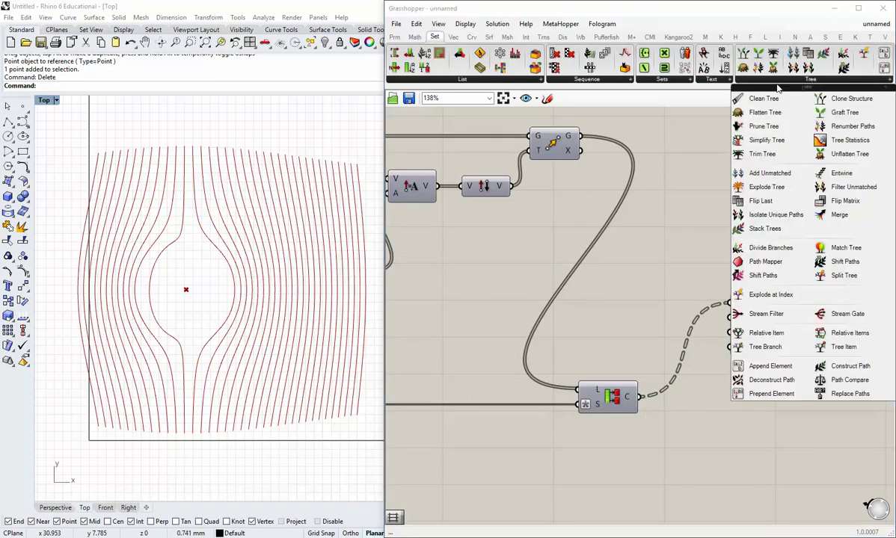
{"action": "left_click", "coordinate": [834, 208]}
{"action": "left_click", "coordinate": [688, 413]}
{"action": "left_click_drag", "start_coordinate": [641, 397], "coordinate": [665, 414]}
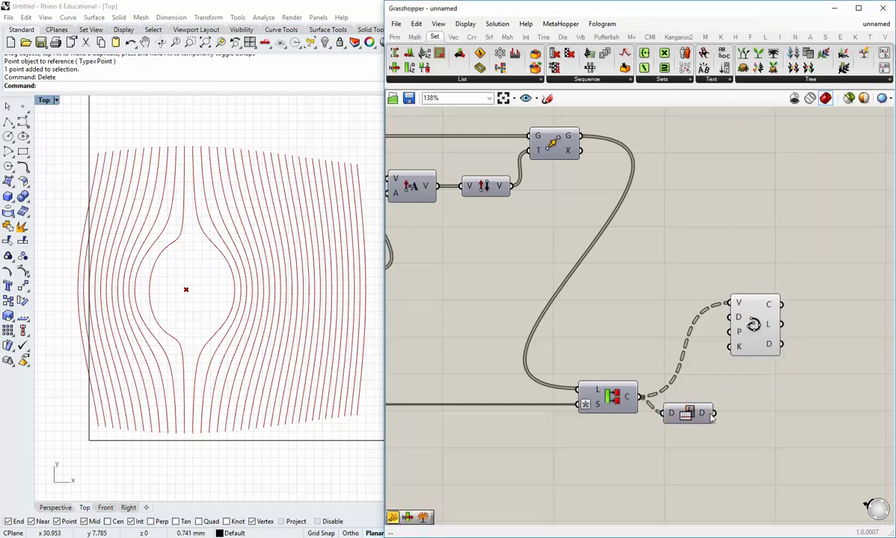
{"action": "mouse_move", "coordinate": [704, 416]}
{"action": "right_click_drag", "start_coordinate": [704, 416], "coordinate": [675, 372]}
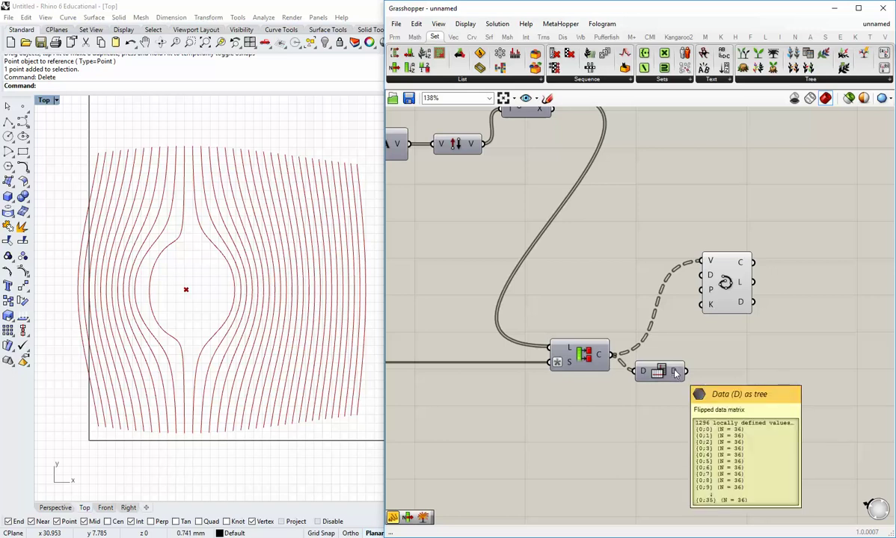
Step: Duplicate the Interpolate component below the original and connect Flip Matrix's D output to the copy's V input
{"action": "left_click_drag", "start_coordinate": [675, 373], "coordinate": [685, 387]}
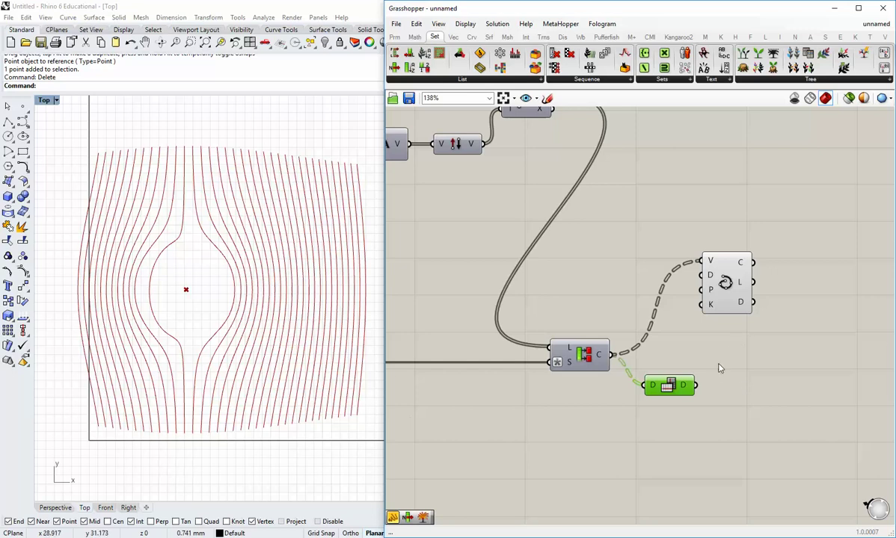
{"action": "left_click", "coordinate": [731, 299]}
{"action": "left_click_drag", "start_coordinate": [727, 303], "coordinate": [768, 397], "text": "alt"}
{"action": "left_click_drag", "start_coordinate": [695, 385], "coordinate": [743, 355]}
{"action": "left_click", "coordinate": [703, 422]}
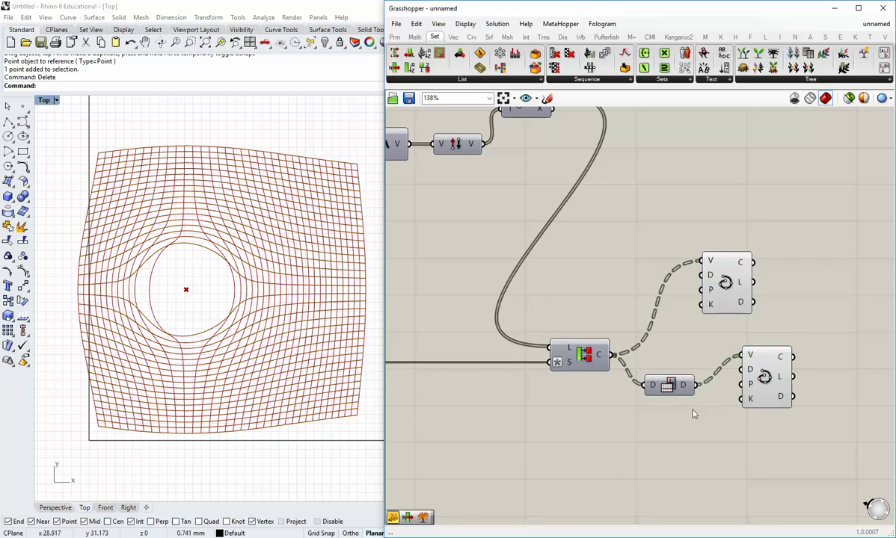
Step: Place Flip Matrix in line between Partition List and the lower Interpolate component, shifting that Interpolate slightly right
{"action": "left_click_drag", "start_coordinate": [669, 388], "coordinate": [688, 357]}
{"action": "left_click", "coordinate": [716, 394]}
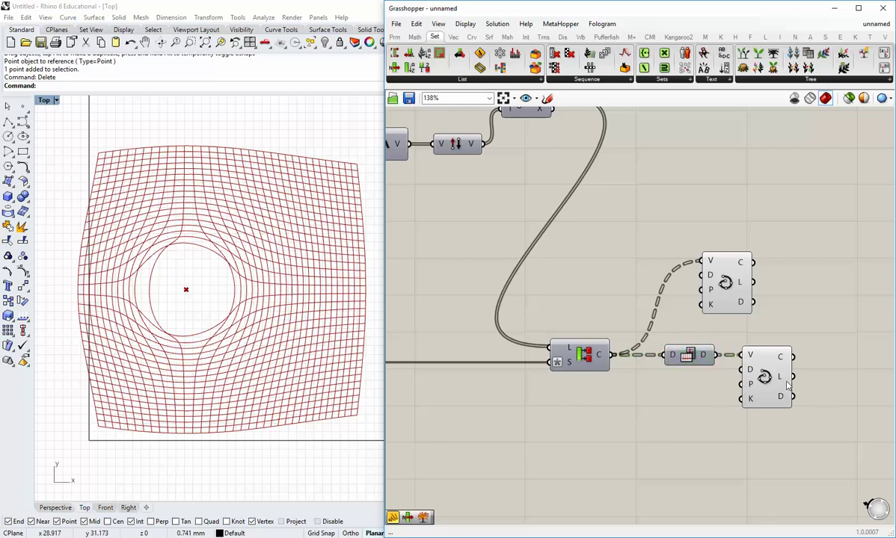
{"action": "left_click_drag", "start_coordinate": [774, 385], "coordinate": [784, 385]}
{"action": "left_click", "coordinate": [761, 421]}
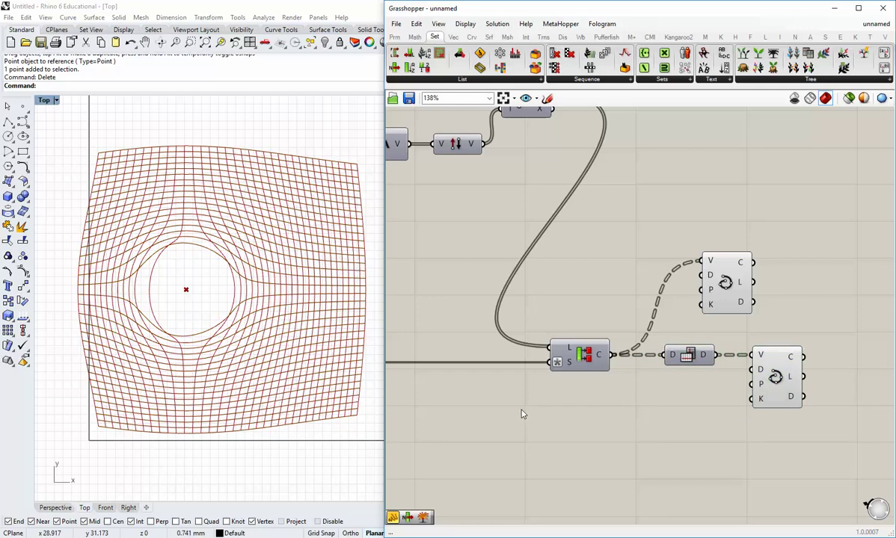
Step: Shift the upper Interpolate component right and align both Interpolate components in one column
{"action": "right_click_drag", "start_coordinate": [656, 370], "coordinate": [616, 385]}
{"action": "right_click_drag", "start_coordinate": [741, 327], "coordinate": [645, 328]}
{"action": "left_click_drag", "start_coordinate": [592, 305], "coordinate": [645, 305]}
{"action": "left_click_drag", "start_coordinate": [682, 431], "coordinate": [643, 281]}
{"action": "left_click", "coordinate": [638, 264]}
{"action": "left_click", "coordinate": [719, 340]}
Step: Add a Divide Curve component and connect the upper Interpolate's C output to its C input
{"action": "right_click_drag", "start_coordinate": [718, 340], "coordinate": [626, 324]}
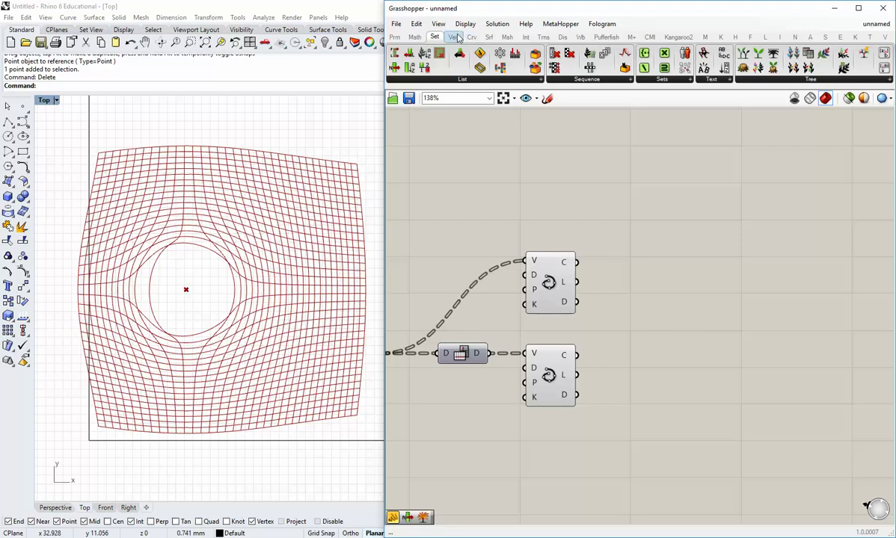
{"action": "mouse_move", "coordinate": [475, 41]}
{"action": "left_click", "coordinate": [476, 39]}
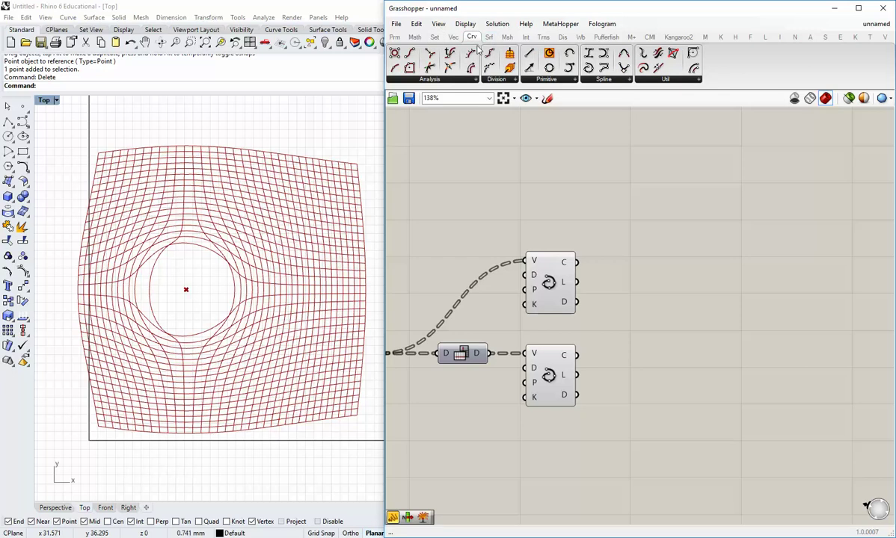
{"action": "left_click", "coordinate": [507, 80]}
{"action": "left_click", "coordinate": [517, 140]}
{"action": "left_click", "coordinate": [655, 277]}
{"action": "left_click_drag", "start_coordinate": [578, 264], "coordinate": [685, 268]}
{"action": "left_click", "coordinate": [628, 296]}
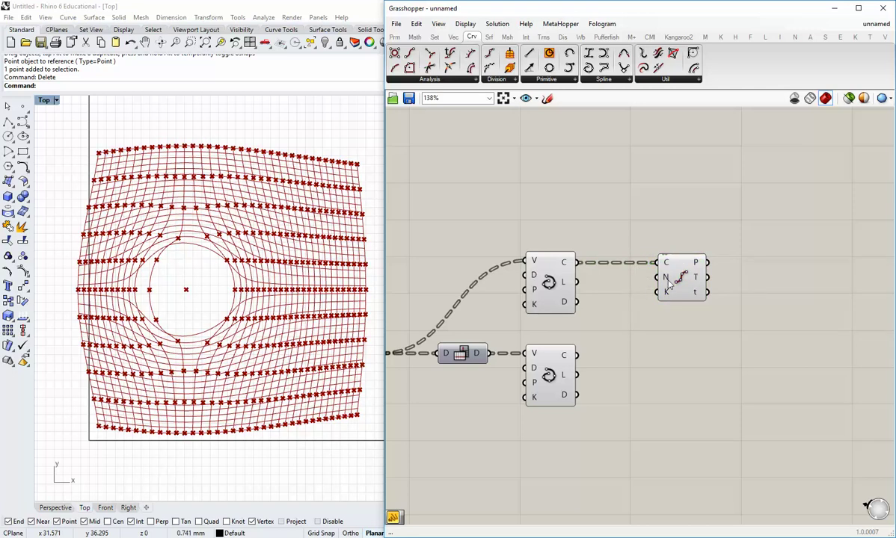
{"action": "mouse_move", "coordinate": [670, 280]}
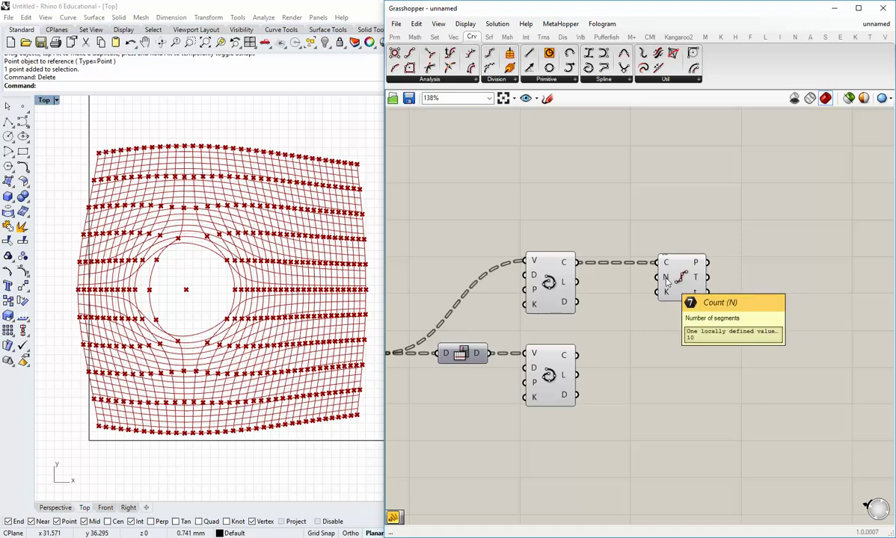
{"action": "right_click_drag", "start_coordinate": [641, 301], "coordinate": [621, 298]}
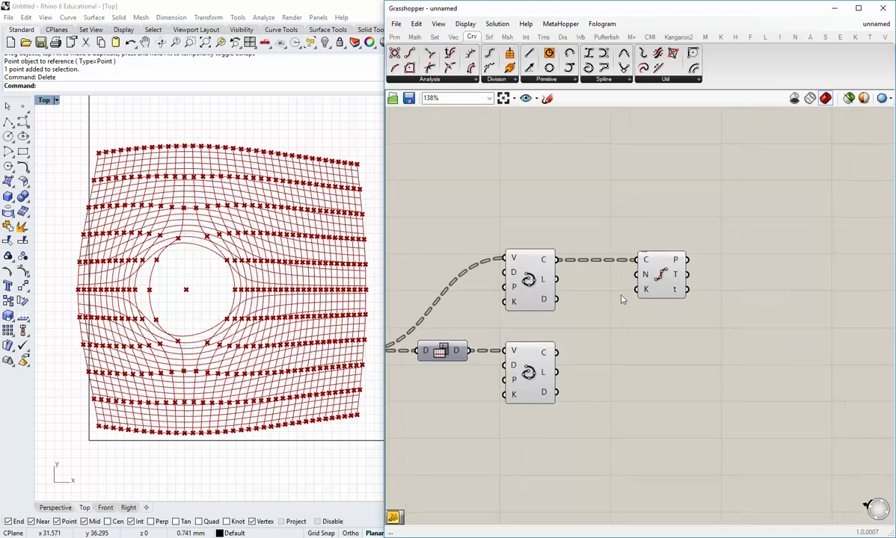
Step: Turn off the preview of the upper Interpolate and Divide Curve components and shift Divide Curve closer to Interpolate
{"action": "right_click", "coordinate": [536, 282]}
{"action": "left_click", "coordinate": [553, 294]}
{"action": "right_click", "coordinate": [663, 272]}
{"action": "left_click", "coordinate": [664, 285]}
{"action": "left_click_drag", "start_coordinate": [661, 284], "coordinate": [643, 282]}
{"action": "left_click", "coordinate": [701, 277]}
Step: Add a Nurbs Curve component and connect Divide Curve's P output to its V input
{"action": "left_click", "coordinate": [606, 81]}
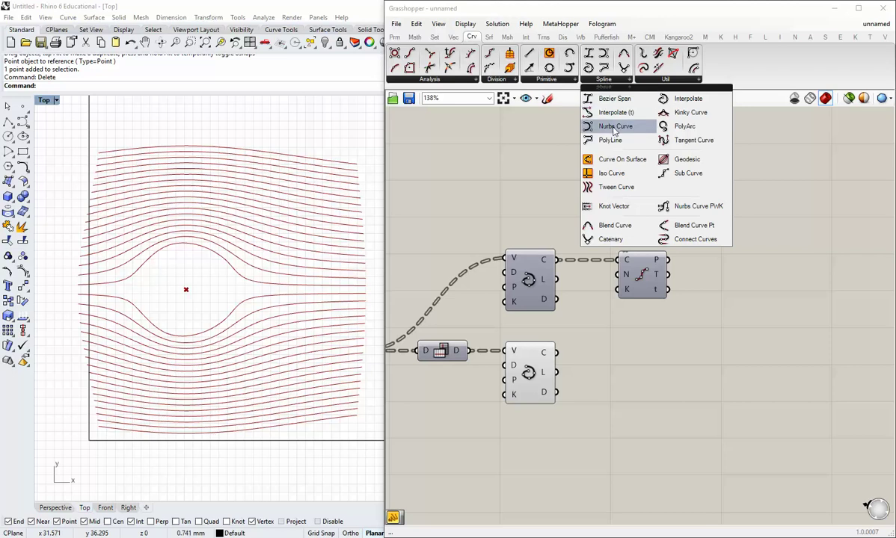
{"action": "left_click_drag", "start_coordinate": [615, 125], "coordinate": [736, 277]}
{"action": "left_click", "coordinate": [566, 305]}
Step: Compare the Nurbs Curve result with the upper Interpolate's curves, showing that Interpolate's preview only for the comparison
{"action": "right_click", "coordinate": [537, 278]}
{"action": "left_click", "coordinate": [562, 287]}
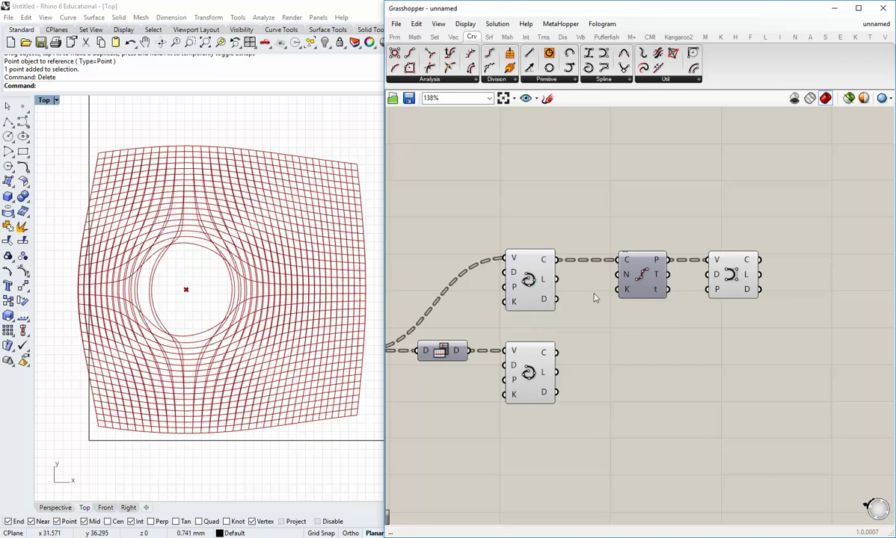
{"action": "left_click", "coordinate": [736, 282]}
{"action": "scroll", "coordinate": [139, 287], "scroll_direction": "up", "scroll_amount": 5}
{"action": "scroll", "coordinate": [170, 380], "scroll_direction": "down", "scroll_amount": 5}
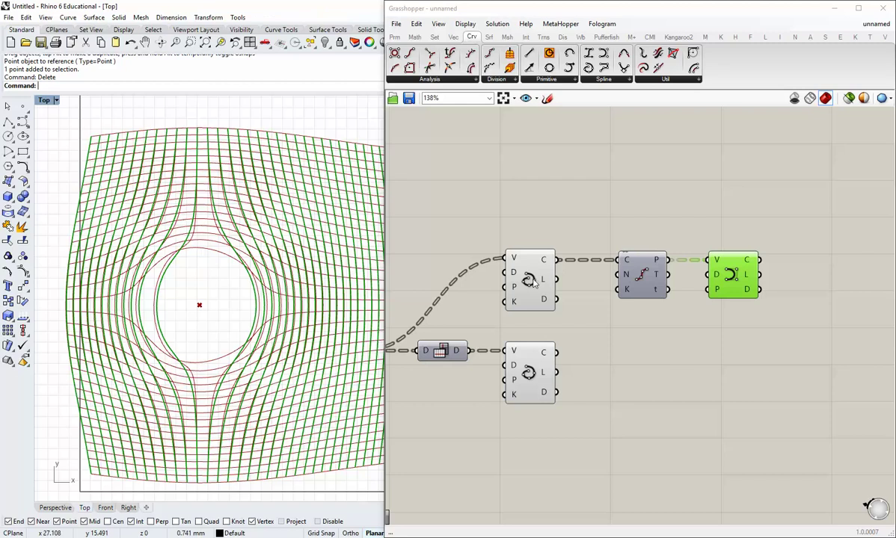
{"action": "right_click", "coordinate": [544, 275]}
{"action": "left_click", "coordinate": [568, 298]}
Step: Duplicate Divide Curve and Nurbs Curve for the lower Interpolate's C output and turn off the lower Interpolate's preview
{"action": "right_click_drag", "start_coordinate": [649, 330], "coordinate": [635, 303]}
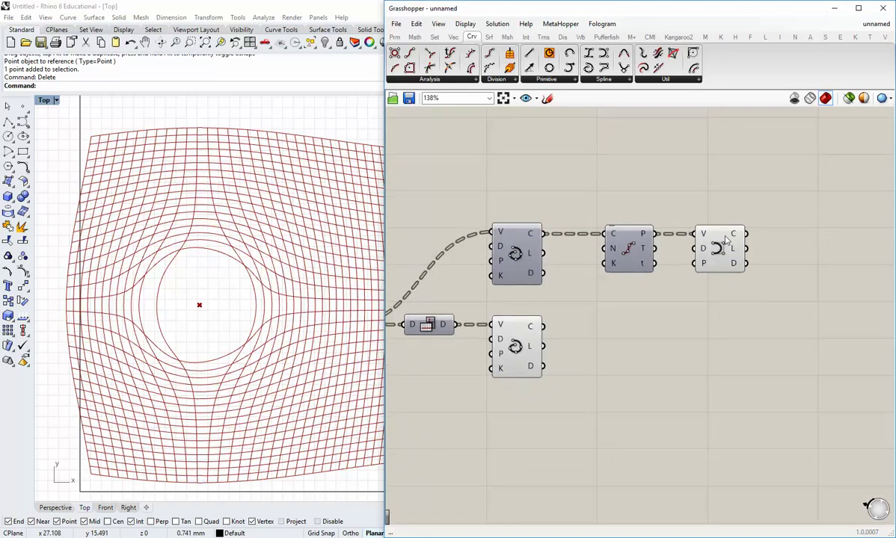
{"action": "left_click_drag", "start_coordinate": [727, 239], "coordinate": [745, 240]}
{"action": "left_click", "coordinate": [766, 291]}
{"action": "left_click_drag", "start_coordinate": [765, 290], "coordinate": [600, 319]}
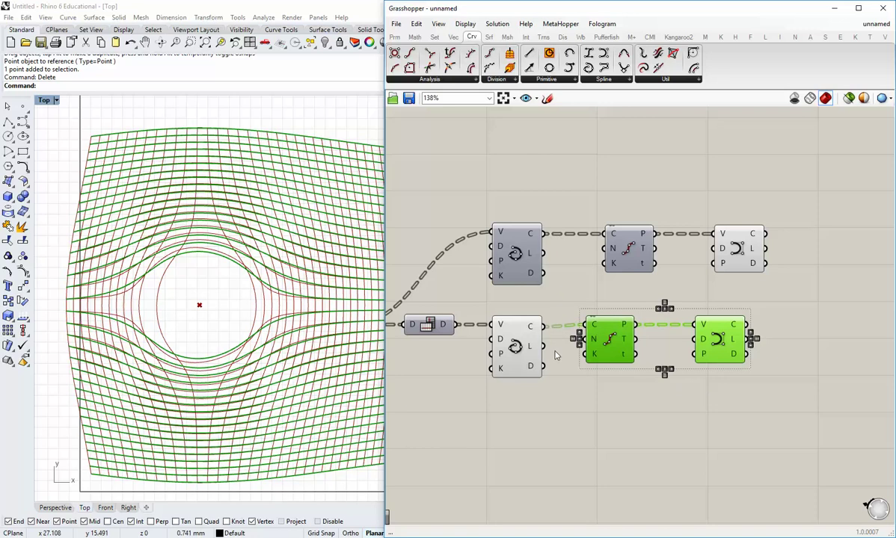
{"action": "left_click", "coordinate": [517, 349]}
{"action": "left_click", "coordinate": [639, 400]}
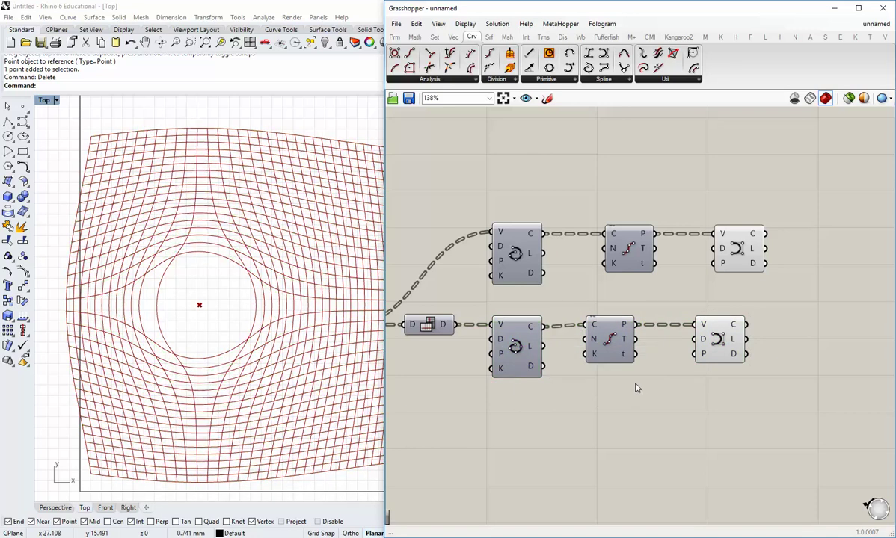
Step: Align the two Divide Curve components in one column and the two Nurbs Curve components in another
{"action": "left_click", "coordinate": [598, 350]}
{"action": "left_click_drag", "start_coordinate": [647, 400], "coordinate": [560, 198]}
{"action": "left_click", "coordinate": [615, 214]}
{"action": "left_click_drag", "start_coordinate": [747, 428], "coordinate": [718, 227]}
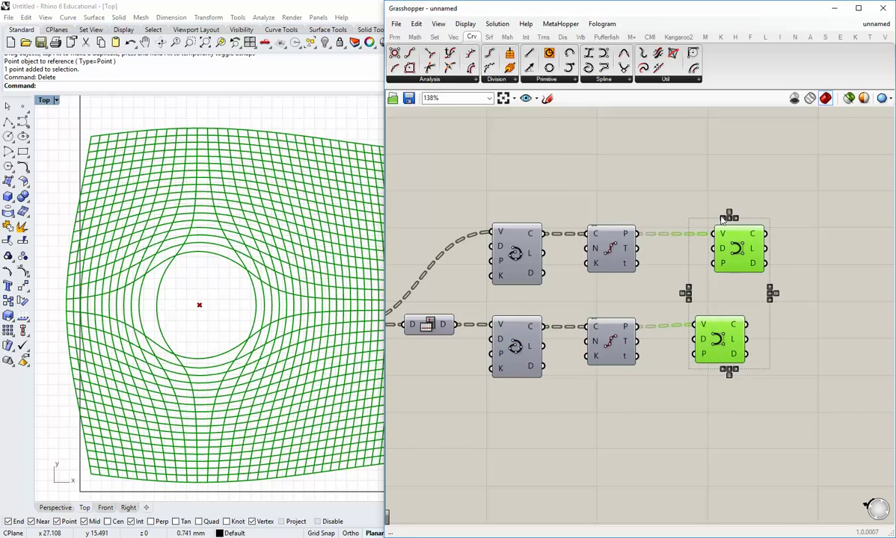
{"action": "left_click", "coordinate": [724, 216]}
{"action": "left_click", "coordinate": [810, 376]}
{"action": "left_click", "coordinate": [724, 341]}
{"action": "left_click_drag", "start_coordinate": [723, 337], "coordinate": [722, 340]}
{"action": "left_click", "coordinate": [672, 383]}
{"action": "scroll", "coordinate": [664, 380], "scroll_direction": "down", "scroll_amount": 3}
{"action": "scroll", "coordinate": [689, 358], "scroll_direction": "up", "scroll_amount": 3}
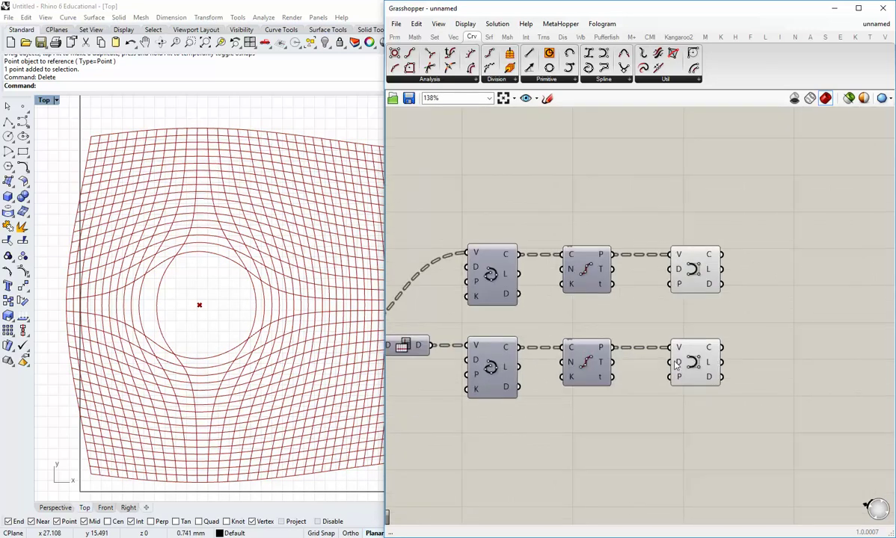
Step: Add a panel with the value 4, connect it to both Nurbs Curve D inputs, and place it compactly between the two rows
{"action": "left_click", "coordinate": [394, 37]}
{"action": "left_click_drag", "start_coordinate": [602, 180], "coordinate": [604, 175]}
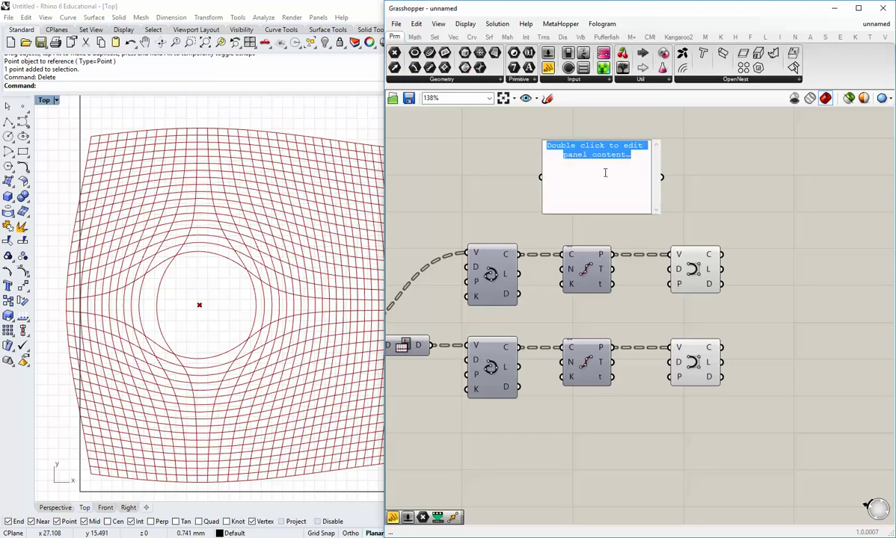
{"action": "type", "text": "4"}
{"action": "left_click", "coordinate": [690, 179]}
{"action": "left_click_drag", "start_coordinate": [663, 181], "coordinate": [669, 269]}
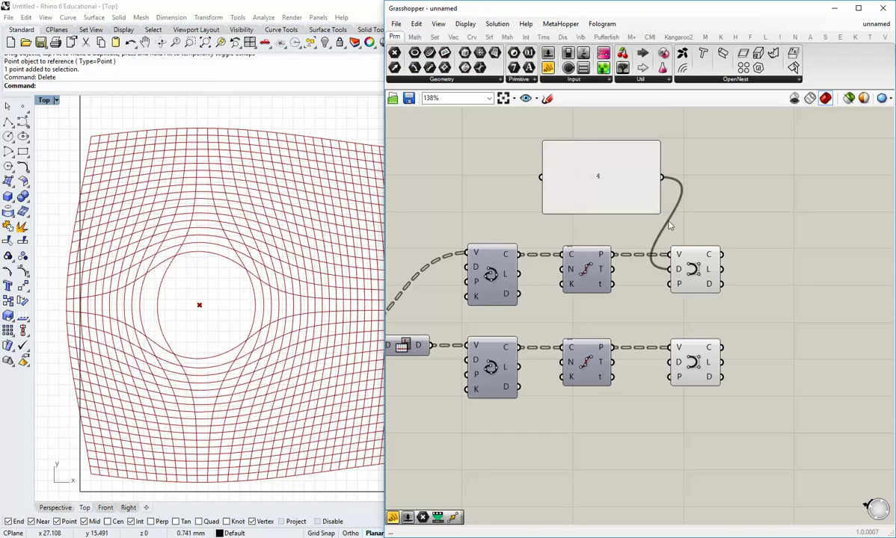
{"action": "left_click_drag", "start_coordinate": [662, 178], "coordinate": [670, 364]}
{"action": "left_click_drag", "start_coordinate": [659, 216], "coordinate": [617, 312]}
{"action": "left_click", "coordinate": [713, 317]}
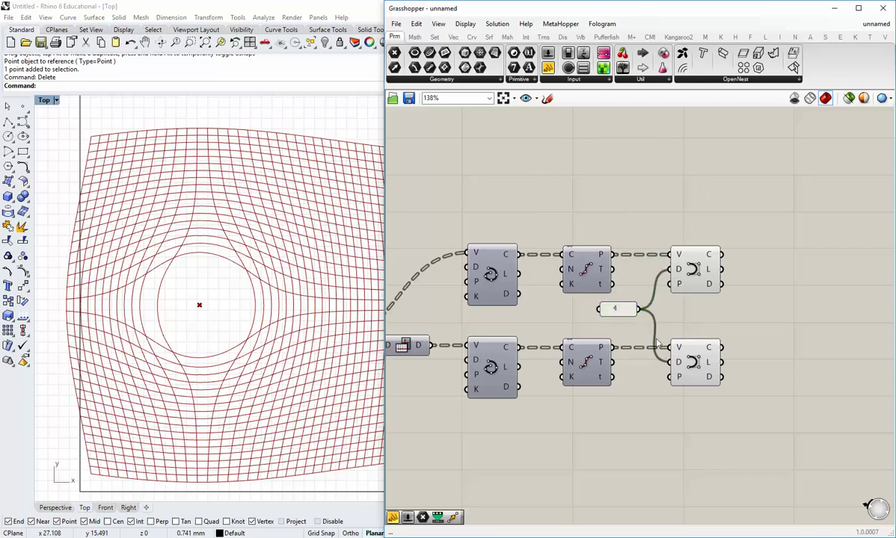
Step: Select the attractor point parameter and move its point further right inside the grid in the Top viewport
{"action": "scroll", "coordinate": [662, 332], "scroll_direction": "down", "scroll_amount": 3}
{"action": "right_click_drag", "start_coordinate": [511, 290], "coordinate": [826, 321]}
{"action": "right_click_drag", "start_coordinate": [427, 382], "coordinate": [582, 392]}
{"action": "scroll", "coordinate": [582, 392], "scroll_direction": "up", "scroll_amount": 1}
{"action": "scroll", "coordinate": [580, 391], "scroll_direction": "up", "scroll_amount": 1}
{"action": "left_click", "coordinate": [653, 256]}
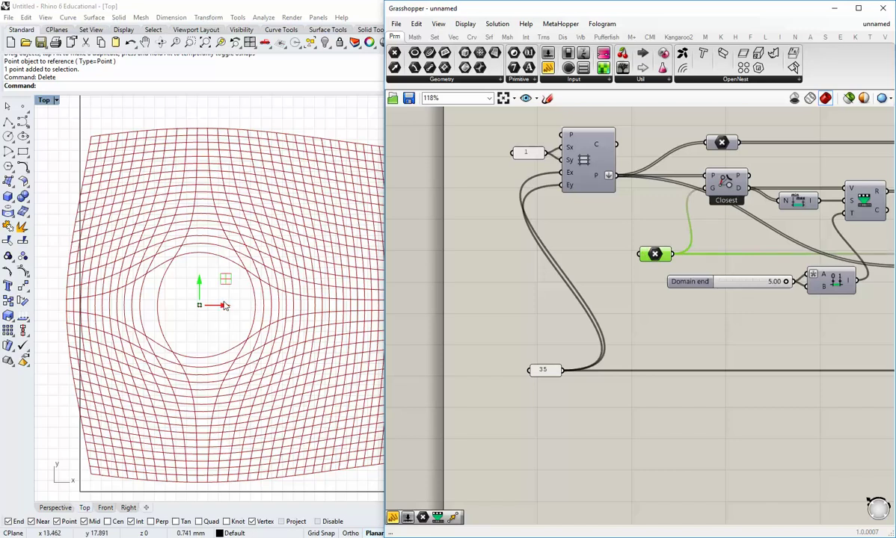
{"action": "left_click_drag", "start_coordinate": [228, 311], "coordinate": [250, 305]}
{"action": "scroll", "coordinate": [341, 363], "scroll_direction": "down", "scroll_amount": 4}
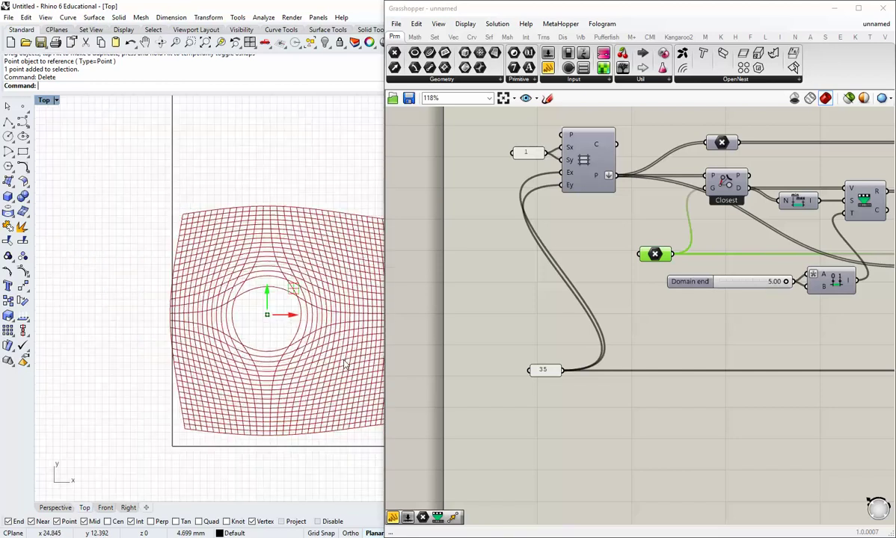
{"action": "right_click_drag", "start_coordinate": [298, 372], "coordinate": [189, 352]}
{"action": "scroll", "coordinate": [197, 363], "scroll_direction": "up", "scroll_amount": 2}
{"action": "left_click", "coordinate": [659, 427]}
Step: Turn off the preview of both Nurbs Curve components
{"action": "right_click_drag", "start_coordinate": [632, 423], "coordinate": [662, 397]}
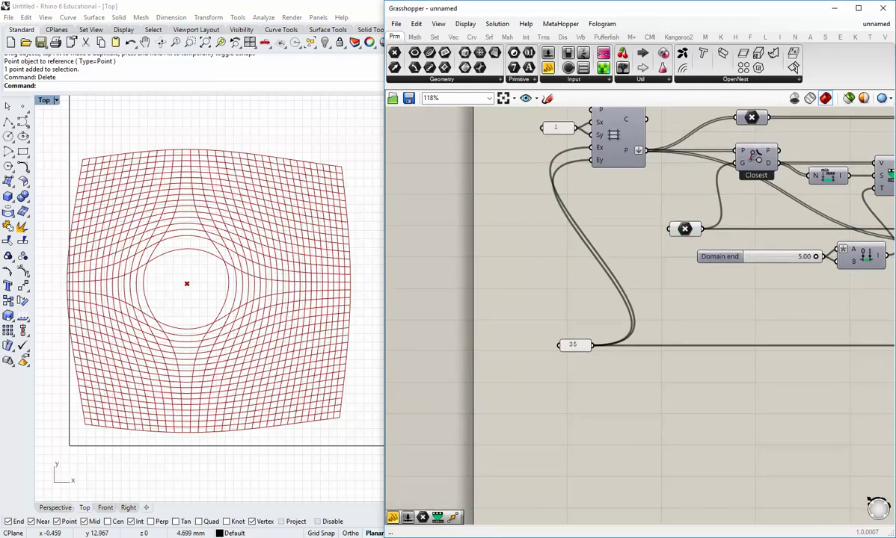
{"action": "scroll", "coordinate": [702, 294], "scroll_direction": "down", "scroll_amount": 3}
{"action": "right_click_drag", "start_coordinate": [876, 320], "coordinate": [496, 372]}
{"action": "right_click_drag", "start_coordinate": [726, 340], "coordinate": [709, 293]}
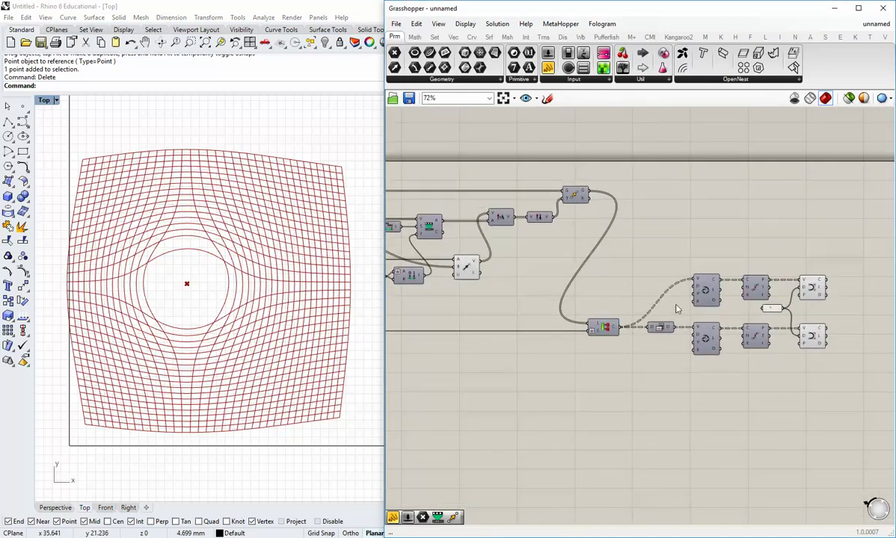
{"action": "right_click_drag", "start_coordinate": [213, 311], "coordinate": [236, 334]}
{"action": "left_click_drag", "start_coordinate": [836, 375], "coordinate": [810, 290]}
{"action": "middle_click", "coordinate": [810, 291]}
{"action": "left_click", "coordinate": [842, 258]}
Step: Disable the Partition List component
{"action": "right_click_drag", "start_coordinate": [604, 342], "coordinate": [687, 328]}
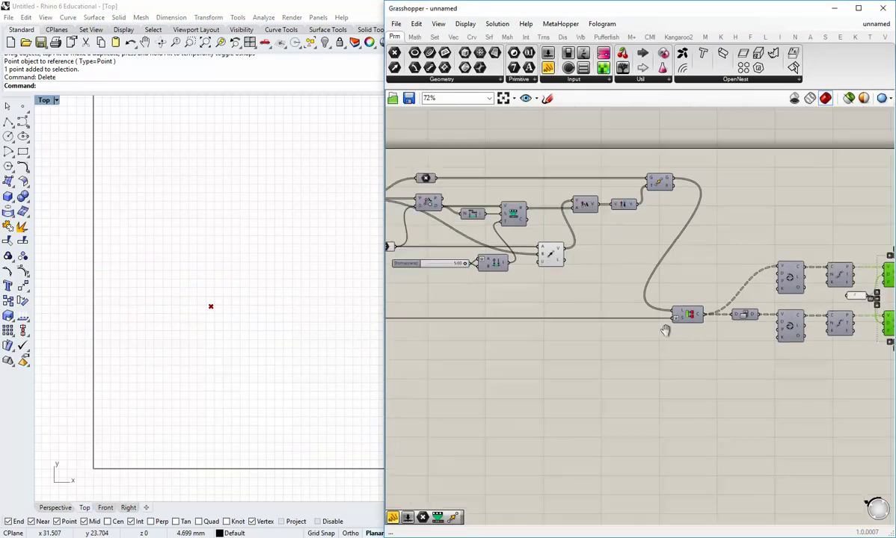
{"action": "scroll", "coordinate": [688, 320], "scroll_direction": "up", "scroll_amount": 3}
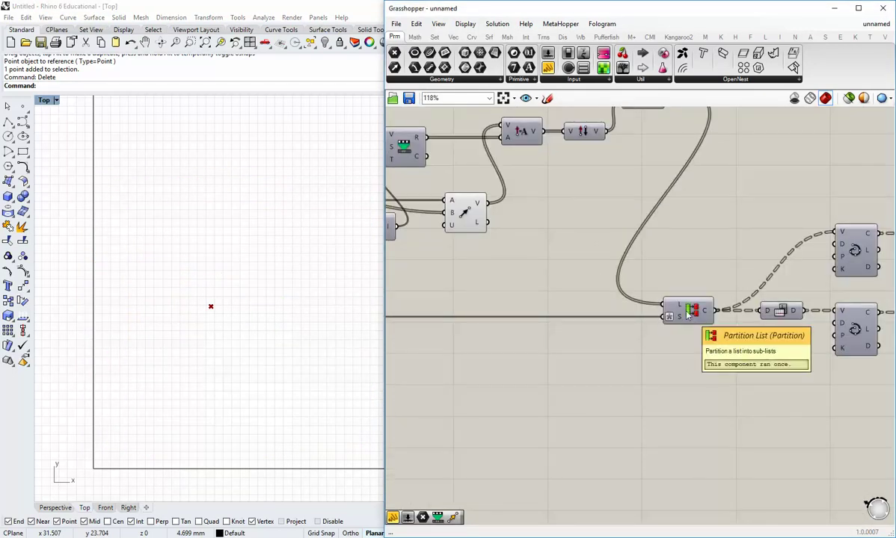
{"action": "middle_click", "coordinate": [688, 316]}
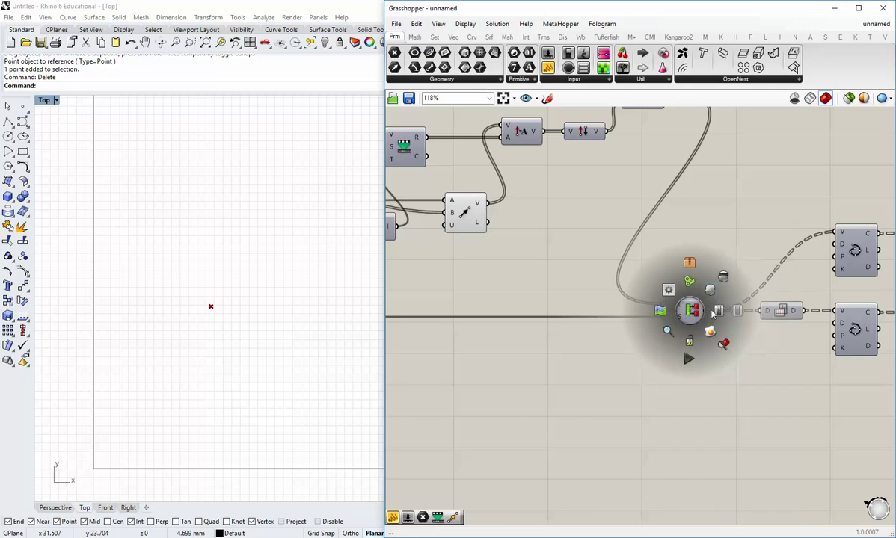
{"action": "left_click", "coordinate": [736, 316]}
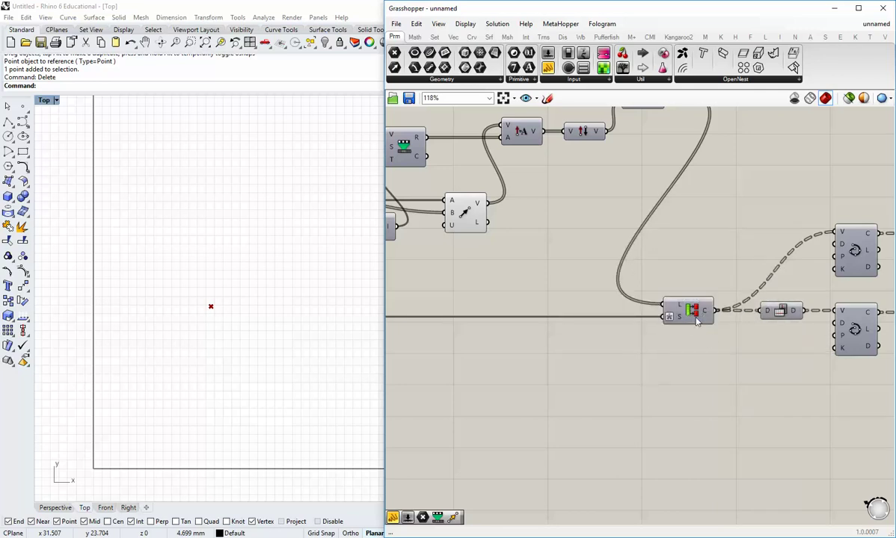
{"action": "middle_click", "coordinate": [694, 317]}
{"action": "left_click", "coordinate": [736, 316]}
{"action": "right_click", "coordinate": [692, 314]}
{"action": "left_click", "coordinate": [704, 343]}
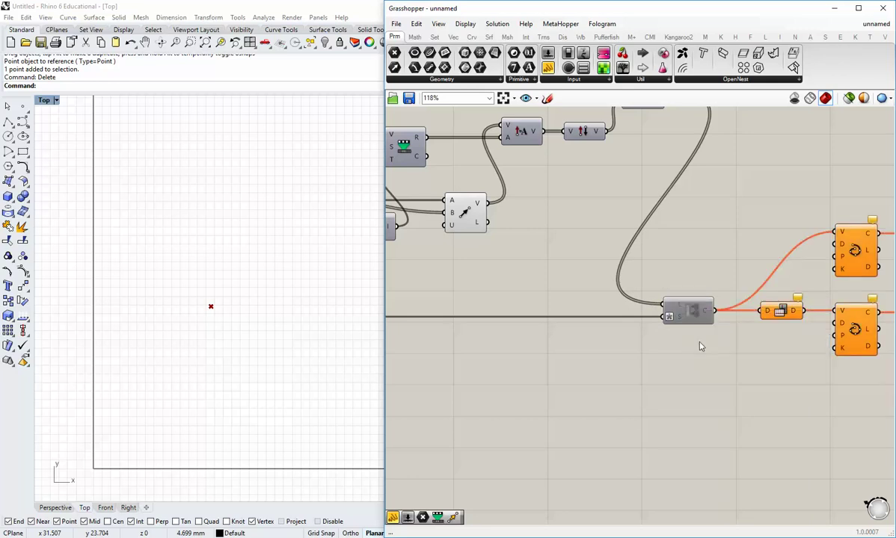
{"action": "right_click", "coordinate": [688, 309]}
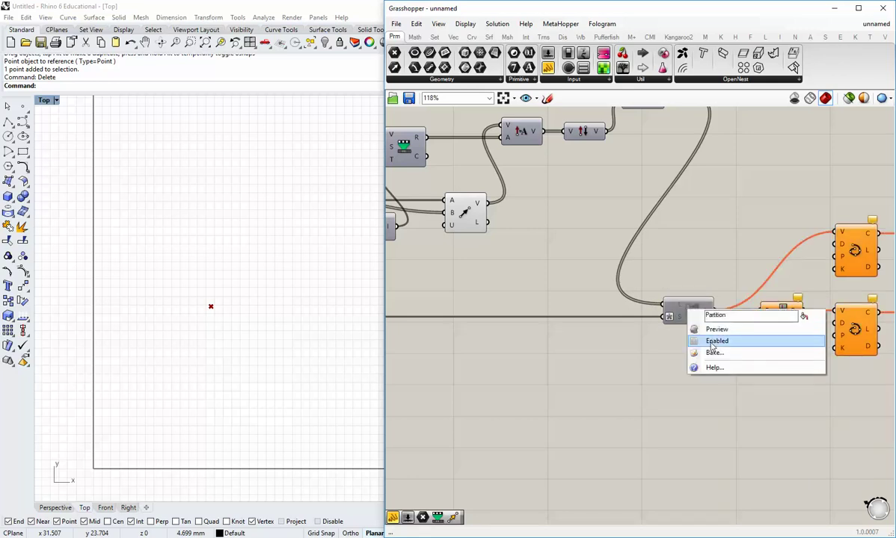
{"action": "left_click", "coordinate": [712, 342]}
{"action": "scroll", "coordinate": [648, 341], "scroll_direction": "down", "scroll_amount": 4}
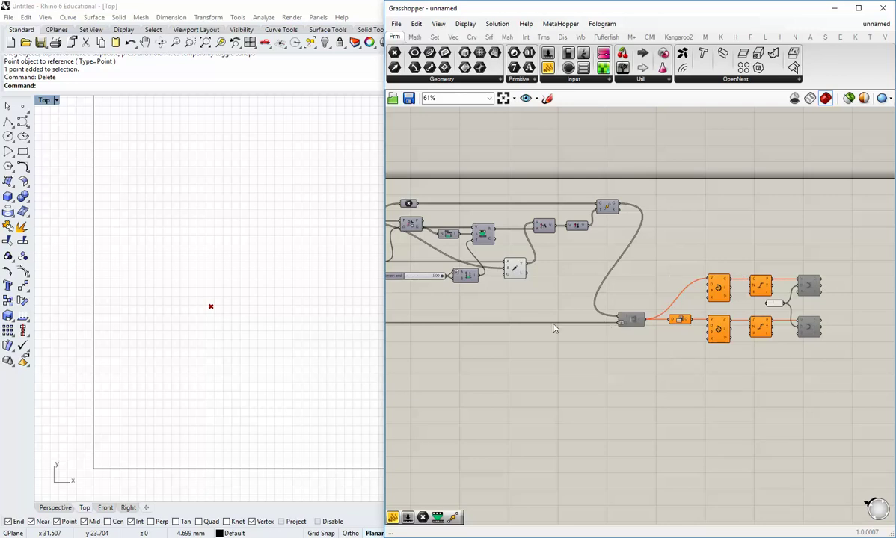
Step: Turn on the preview of the Move component to show the displaced grid points
{"action": "right_click_drag", "start_coordinate": [569, 319], "coordinate": [624, 320]}
{"action": "right_click_drag", "start_coordinate": [518, 328], "coordinate": [612, 333]}
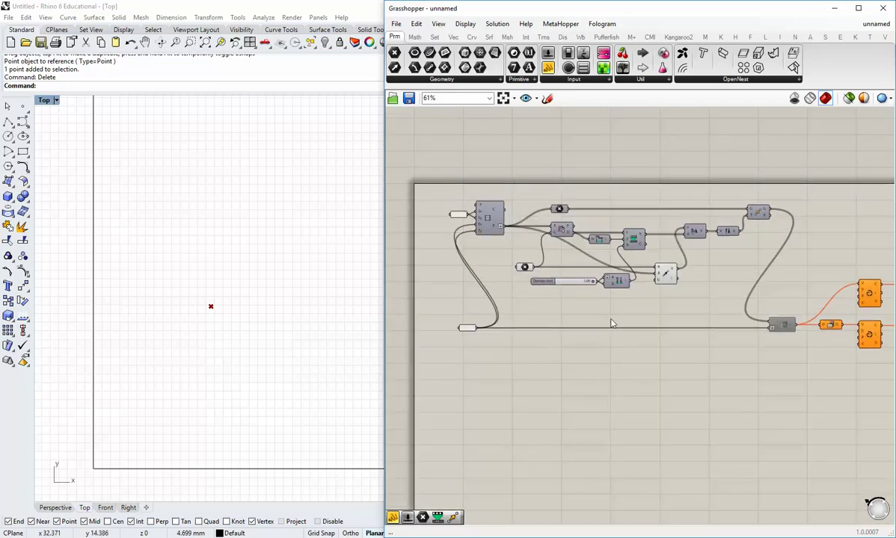
{"action": "scroll", "coordinate": [637, 319], "scroll_direction": "up", "scroll_amount": 2}
{"action": "scroll", "coordinate": [778, 224], "scroll_direction": "up", "scroll_amount": 2}
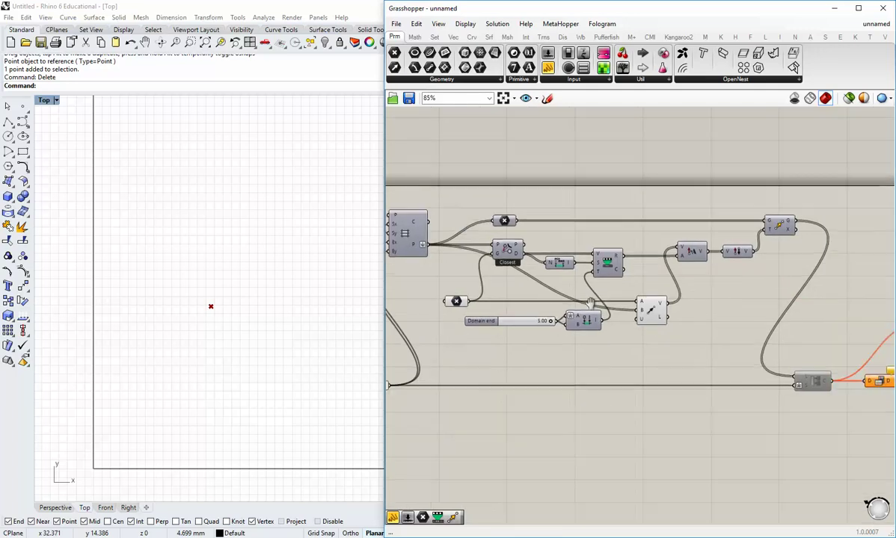
{"action": "right_click", "coordinate": [778, 225]}
{"action": "left_click", "coordinate": [782, 242]}
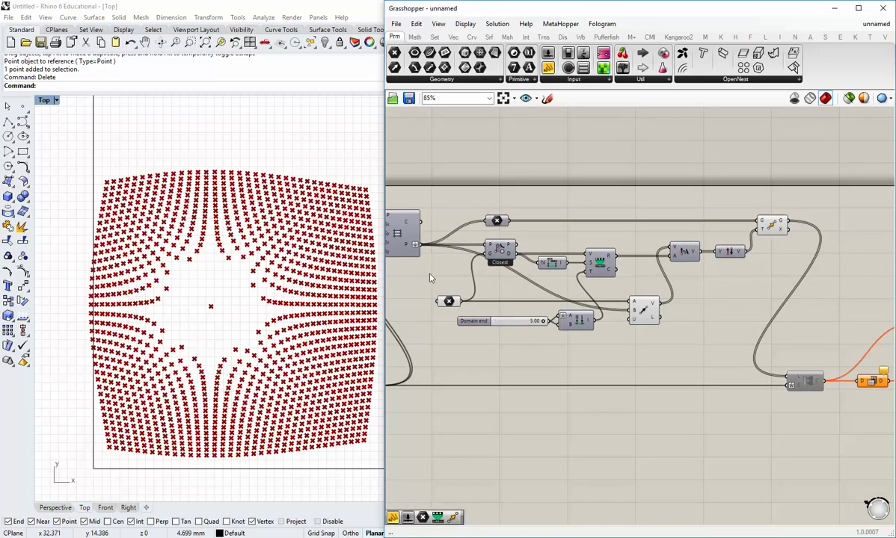
Step: Remove Flatten from the grid component's P output and check the data on Move's G output
{"action": "right_click", "coordinate": [415, 244]}
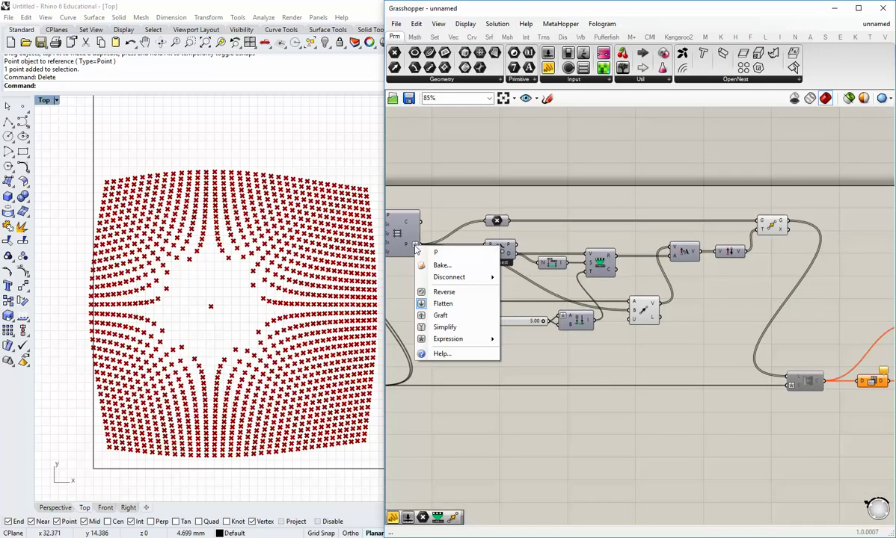
{"action": "left_click", "coordinate": [441, 303]}
{"action": "right_click_drag", "start_coordinate": [804, 231], "coordinate": [695, 234]}
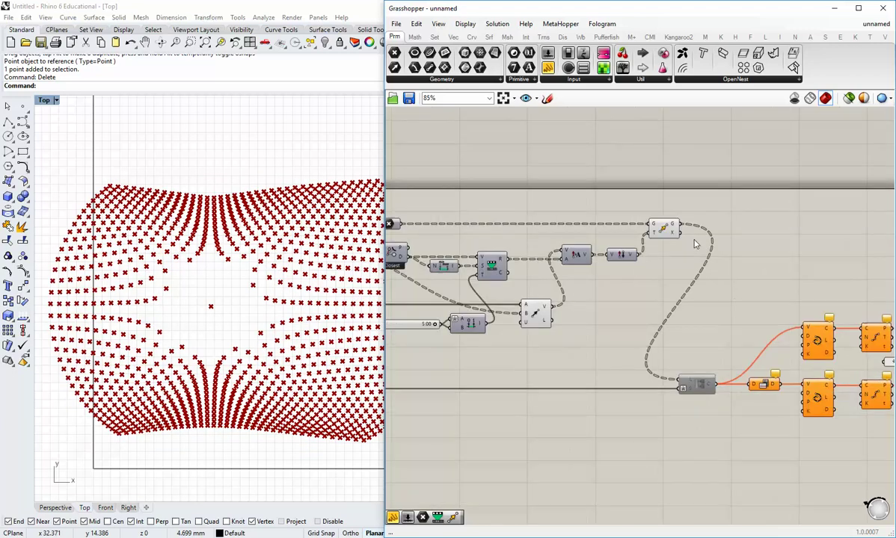
{"action": "right_click_drag", "start_coordinate": [759, 289], "coordinate": [676, 281]}
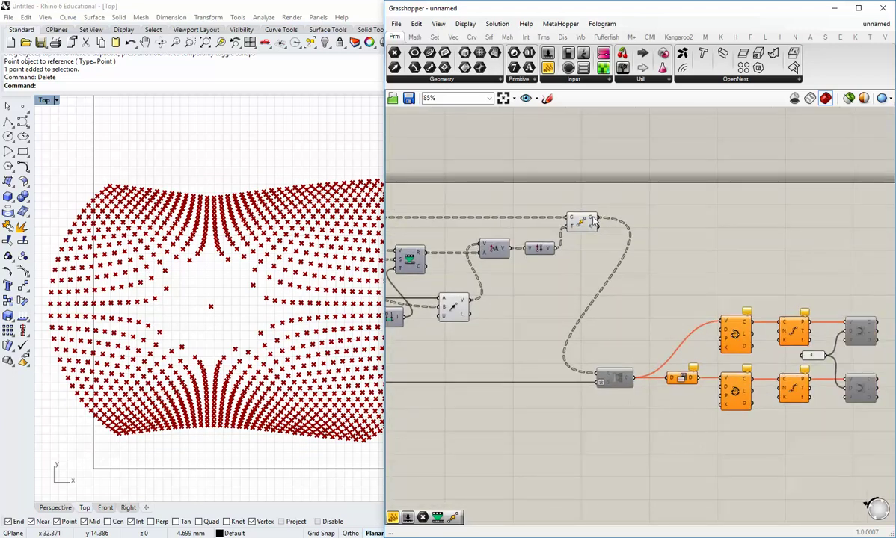
{"action": "mouse_move", "coordinate": [594, 220]}
Step: Duplicate the whole curve chain above the original and connect Move's G output to the copied upper Interpolate's V and Flip Matrix's D
{"action": "left_click_drag", "start_coordinate": [888, 428], "coordinate": [771, 416]}
{"action": "left_click_drag", "start_coordinate": [889, 433], "coordinate": [659, 294]}
{"action": "right_click_drag", "start_coordinate": [710, 295], "coordinate": [696, 341]}
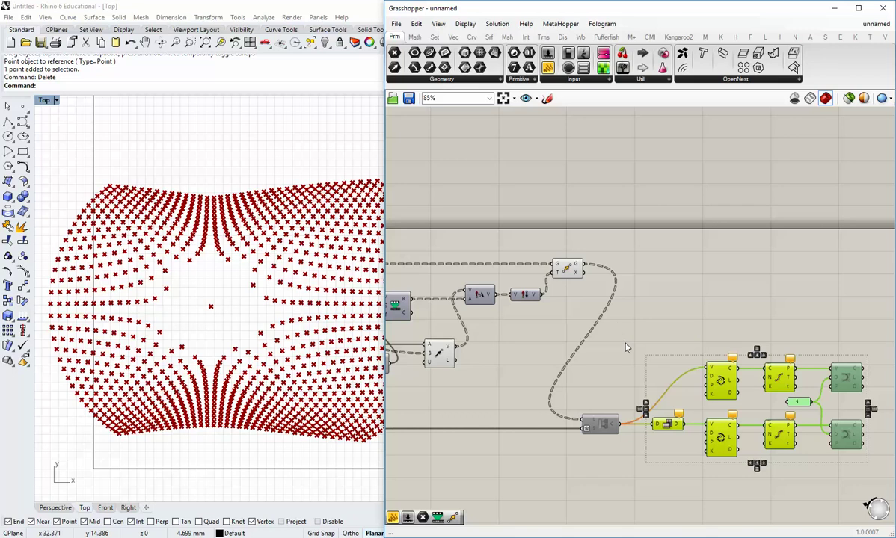
{"action": "key", "text": "ctrl+v"}
{"action": "left_click_drag", "start_coordinate": [715, 376], "coordinate": [704, 249]}
{"action": "left_click_drag", "start_coordinate": [585, 263], "coordinate": [702, 237]}
{"action": "left_click", "coordinate": [662, 274]}
{"action": "right_click_drag", "start_coordinate": [802, 298], "coordinate": [700, 301]}
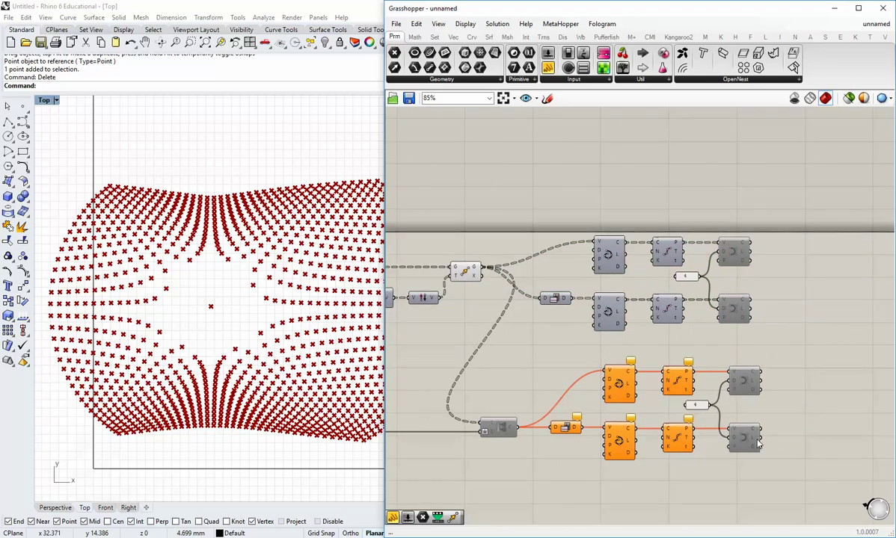
Step: Enable the Nurbs Curve components in both the original and the duplicated curve chains
{"action": "left_click_drag", "start_coordinate": [759, 466], "coordinate": [741, 374]}
{"action": "middle_click", "coordinate": [744, 377]}
{"action": "left_click", "coordinate": [777, 373]}
{"action": "left_click_drag", "start_coordinate": [751, 330], "coordinate": [716, 240]}
{"action": "middle_click", "coordinate": [736, 247]}
{"action": "left_click", "coordinate": [763, 247]}
Step: Turn on the preview of the two duplicated Nurbs Curve components and turn off the preview of Move
{"action": "right_click", "coordinate": [729, 255]}
{"action": "left_click", "coordinate": [759, 266]}
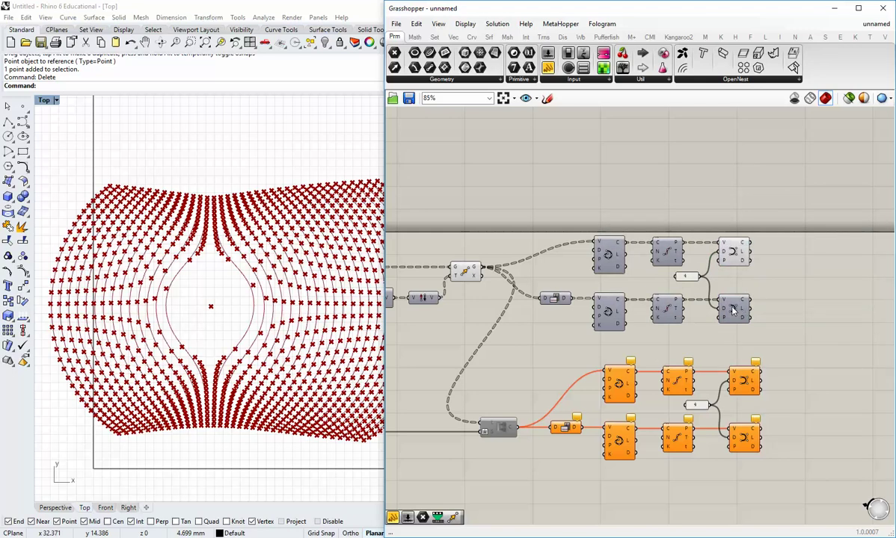
{"action": "right_click", "coordinate": [734, 308]}
{"action": "left_click", "coordinate": [756, 327]}
{"action": "right_click", "coordinate": [462, 271]}
{"action": "left_click", "coordinate": [486, 294]}
Step: Select the attractor point parameter and narrow the Grasshopper window so the Top viewport shows the full grid
{"action": "right_click_drag", "start_coordinate": [493, 334], "coordinate": [707, 332]}
{"action": "scroll", "coordinate": [706, 333], "scroll_direction": "down", "scroll_amount": 1}
{"action": "right_click_drag", "start_coordinate": [621, 356], "coordinate": [683, 352]}
{"action": "scroll", "coordinate": [457, 324], "scroll_direction": "up", "scroll_amount": 2}
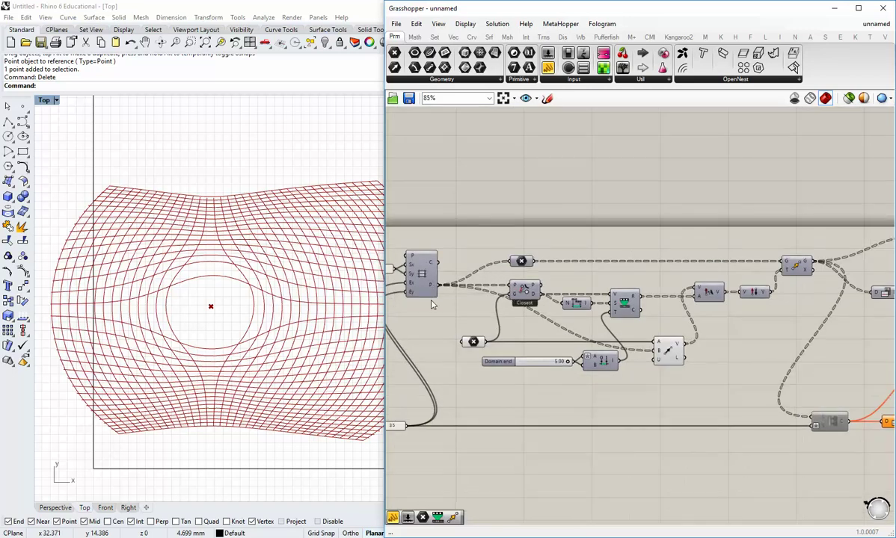
{"action": "right_click_drag", "start_coordinate": [431, 304], "coordinate": [497, 304]}
{"action": "scroll", "coordinate": [536, 343], "scroll_direction": "up", "scroll_amount": 2}
{"action": "left_click", "coordinate": [538, 341]}
{"action": "left_click_drag", "start_coordinate": [386, 249], "coordinate": [481, 249]}
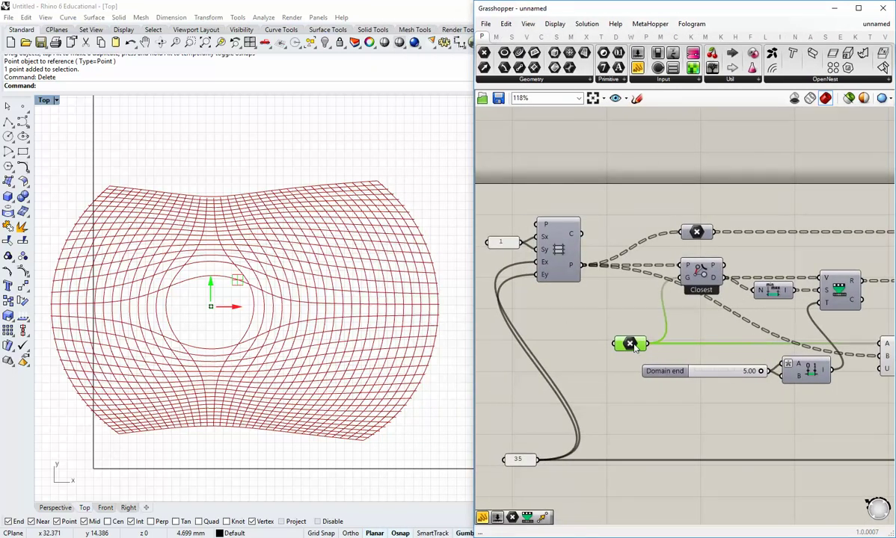
Step: Move the attractor point through several positions in the Top viewport, leaving it in the grid's left half
{"action": "left_click_drag", "start_coordinate": [240, 307], "coordinate": [200, 321]}
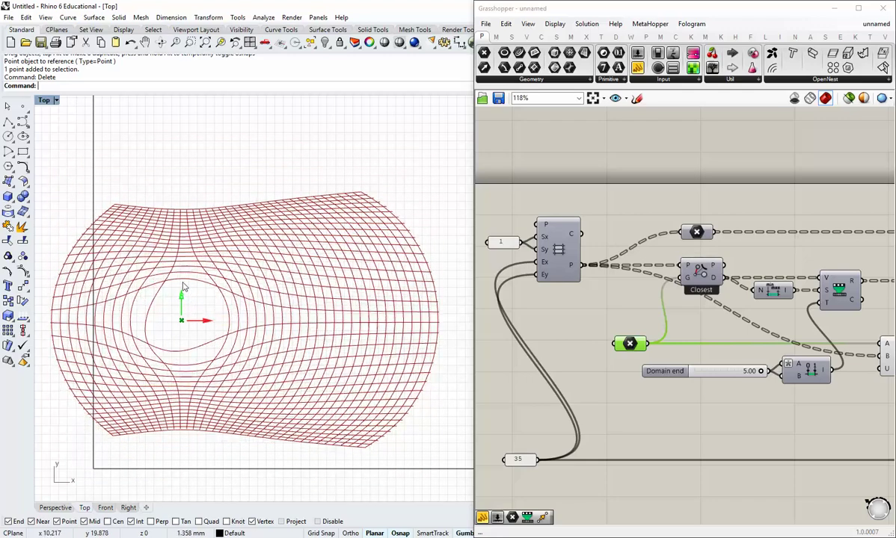
{"action": "left_click_drag", "start_coordinate": [181, 273], "coordinate": [181, 160]}
{"action": "left_click_drag", "start_coordinate": [193, 202], "coordinate": [193, 296]}
{"action": "left_click_drag", "start_coordinate": [303, 329], "coordinate": [186, 258]}
Step: Flatten the Points output of the 35 by 35 grid component
{"action": "right_click", "coordinate": [573, 266]}
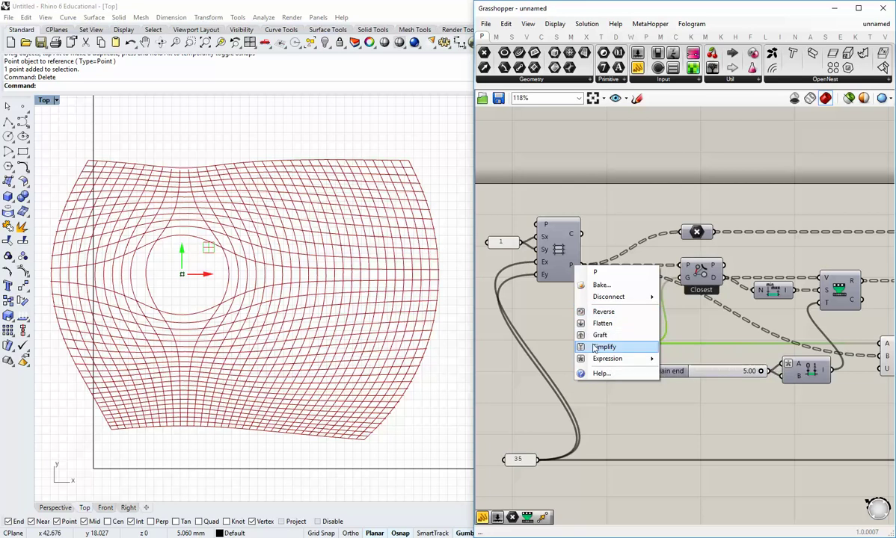
{"action": "left_click", "coordinate": [601, 323]}
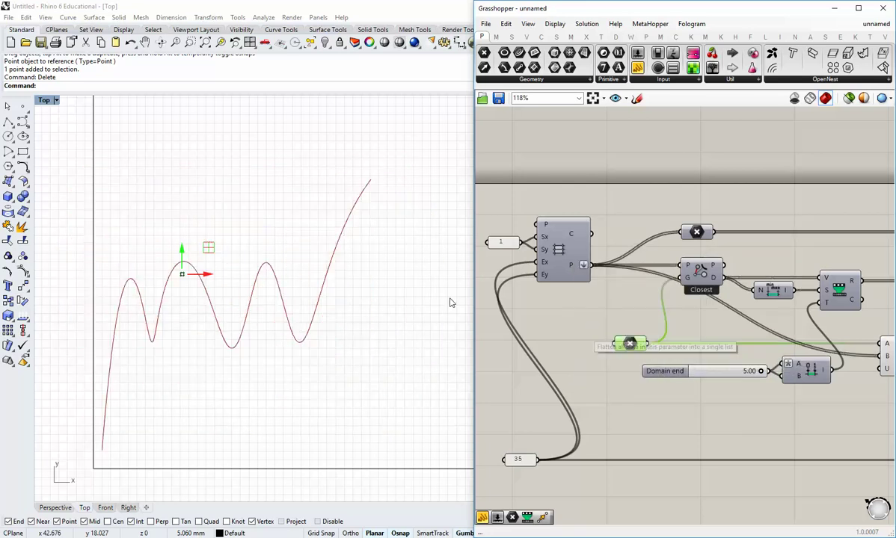
{"action": "left_click", "coordinate": [612, 306]}
{"action": "scroll", "coordinate": [602, 311], "scroll_direction": "down", "scroll_amount": 2}
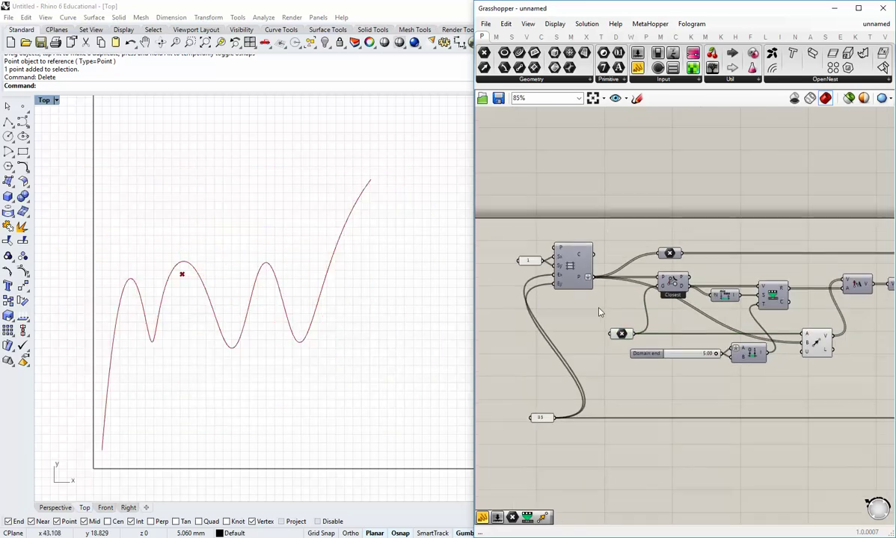
Step: Disconnect the Move geometry from the Flip Matrix input of the original curve chain
{"action": "right_click_drag", "start_coordinate": [686, 308], "coordinate": [556, 306]}
{"action": "scroll", "coordinate": [731, 312], "scroll_direction": "down", "scroll_amount": 2}
{"action": "right_click_drag", "start_coordinate": [731, 312], "coordinate": [556, 309]}
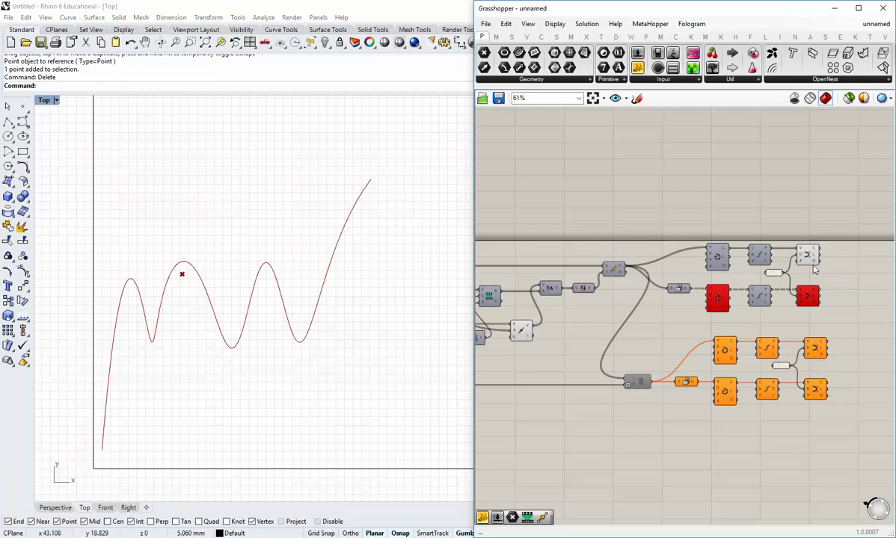
{"action": "scroll", "coordinate": [815, 277], "scroll_direction": "up", "scroll_amount": 1}
{"action": "left_click_drag", "start_coordinate": [856, 321], "coordinate": [788, 235]}
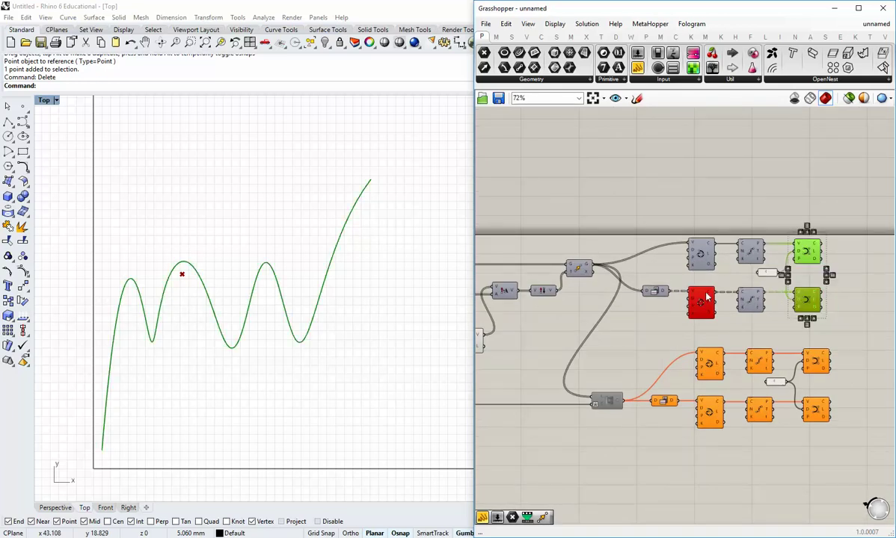
{"action": "left_click", "coordinate": [604, 292]}
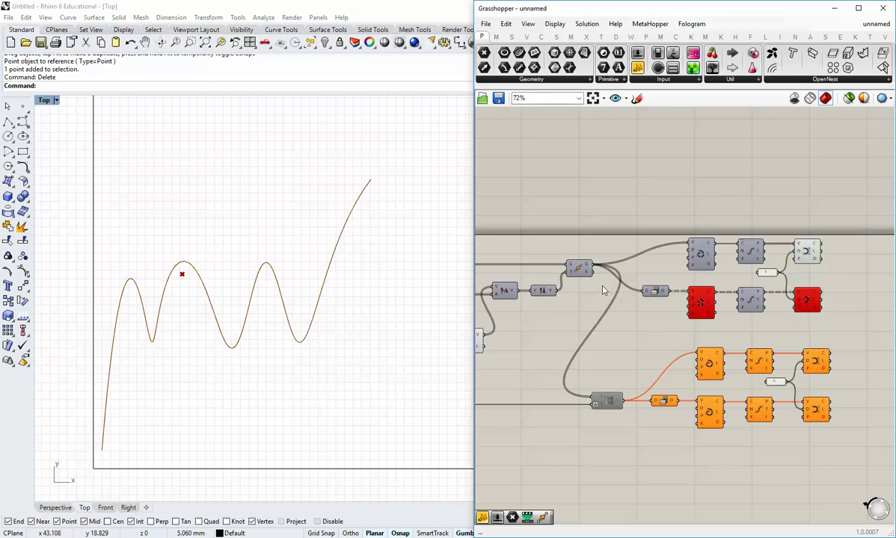
{"action": "scroll", "coordinate": [648, 289], "scroll_direction": "up", "scroll_amount": 2}
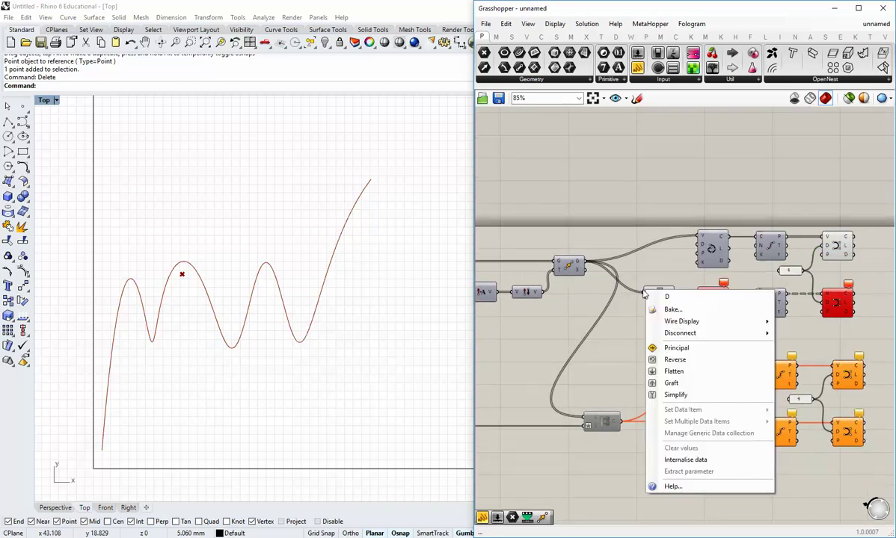
{"action": "right_click", "coordinate": [648, 292]}
{"action": "mouse_move", "coordinate": [671, 334]}
{"action": "left_click", "coordinate": [800, 334]}
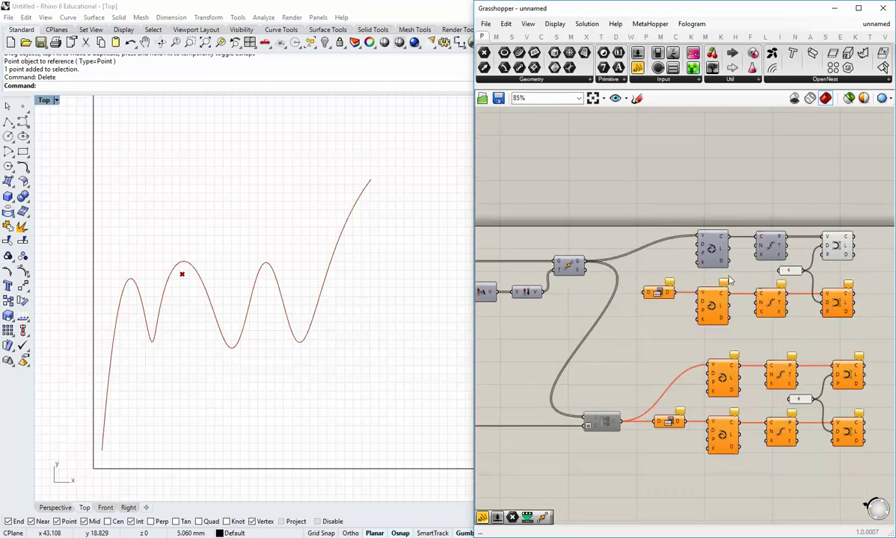
Step: Disconnect the Move geometry from the vertices input of the upper Interpolate component in the original chain
{"action": "right_click", "coordinate": [701, 238]}
{"action": "mouse_move", "coordinate": [730, 278]}
{"action": "left_click", "coordinate": [822, 279]}
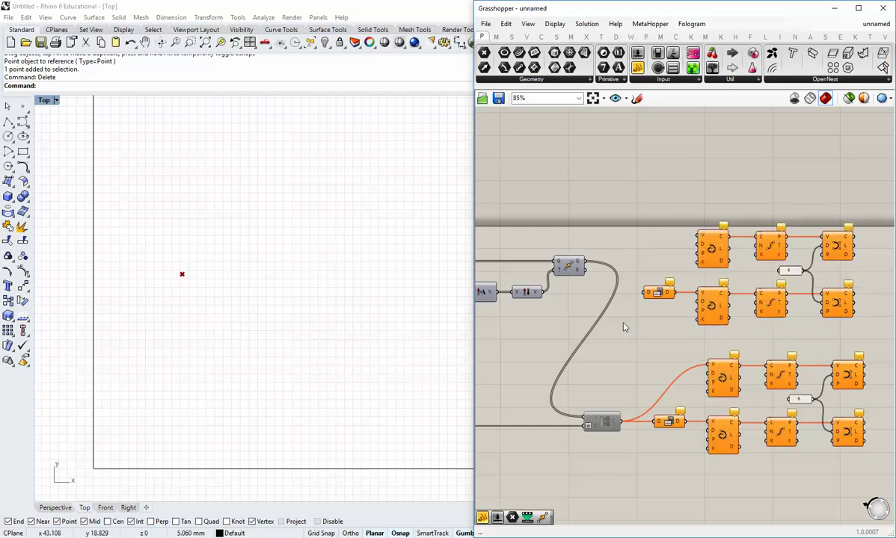
Step: Enable the Partition List component feeding the duplicated curve chains and turn on the preview of their two Nurbs Curve components
{"action": "right_click_drag", "start_coordinate": [557, 312], "coordinate": [572, 288]}
{"action": "right_click", "coordinate": [615, 395]}
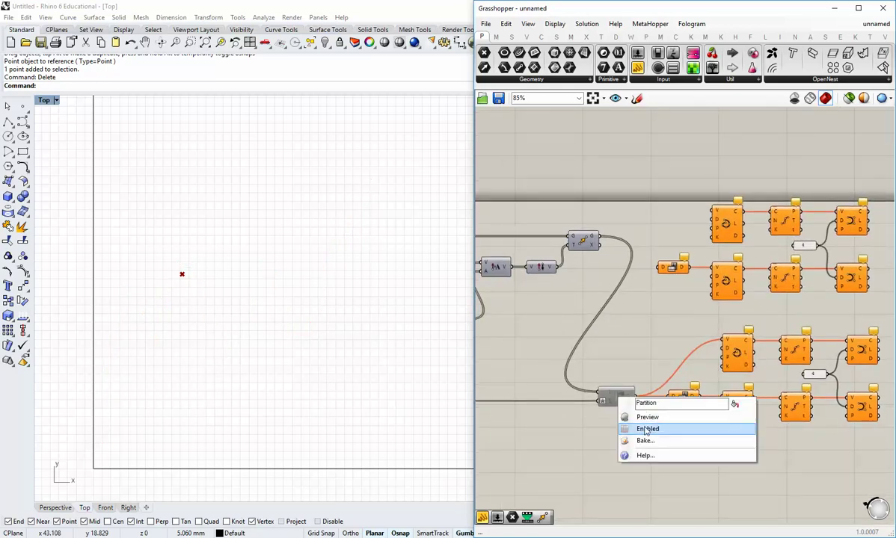
{"action": "left_click", "coordinate": [647, 429]}
{"action": "right_click_drag", "start_coordinate": [868, 424], "coordinate": [720, 424]}
{"action": "left_click_drag", "start_coordinate": [748, 440], "coordinate": [714, 351]}
{"action": "middle_click", "coordinate": [715, 351]}
{"action": "left_click", "coordinate": [714, 353]}
{"action": "right_click_drag", "start_coordinate": [547, 368], "coordinate": [632, 368]}
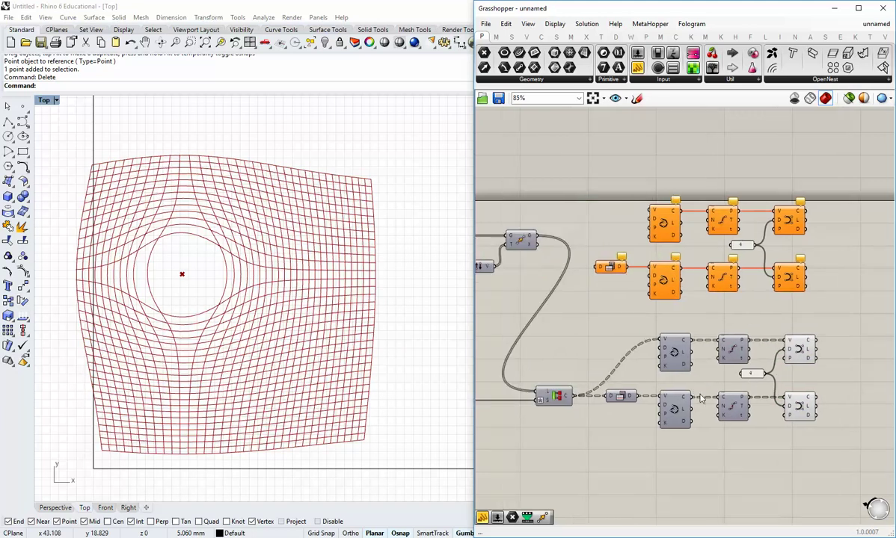
Step: Select the attractor point parameter and move the point through several positions in the Top viewport, leaving it slightly left of the grid's centre
{"action": "scroll", "coordinate": [701, 399], "scroll_direction": "down", "scroll_amount": 1}
{"action": "right_click_drag", "start_coordinate": [614, 306], "coordinate": [750, 311]}
{"action": "right_click_drag", "start_coordinate": [498, 384], "coordinate": [647, 393]}
{"action": "scroll", "coordinate": [536, 365], "scroll_direction": "up", "scroll_amount": 1}
{"action": "left_click", "coordinate": [562, 348]}
{"action": "left_click_drag", "start_coordinate": [200, 275], "coordinate": [318, 290]}
{"action": "left_click_drag", "start_coordinate": [284, 252], "coordinate": [233, 359]}
{"action": "left_click_drag", "start_coordinate": [211, 317], "coordinate": [211, 286]}
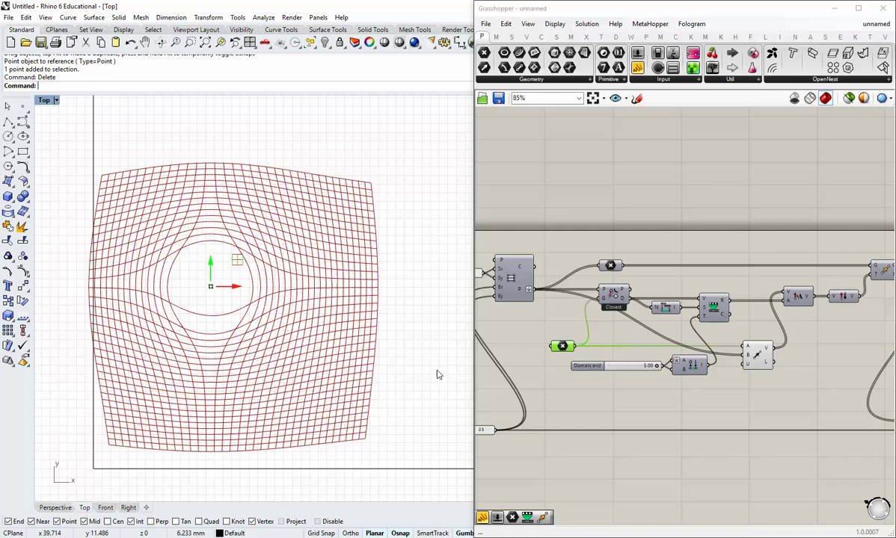
{"action": "left_click", "coordinate": [554, 401]}
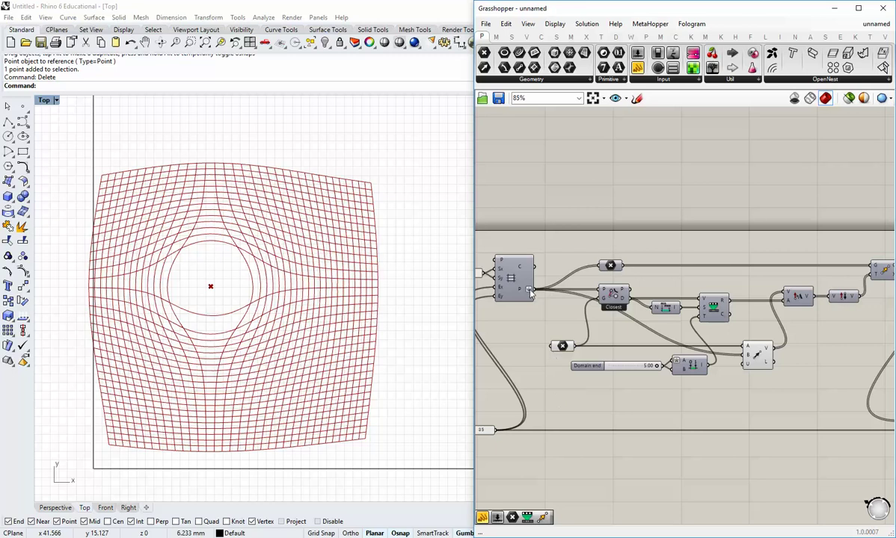
Step: Examine the grid's flattened Points output and the Partition List component that feeds the duplicated curve chains
{"action": "mouse_move", "coordinate": [521, 294]}
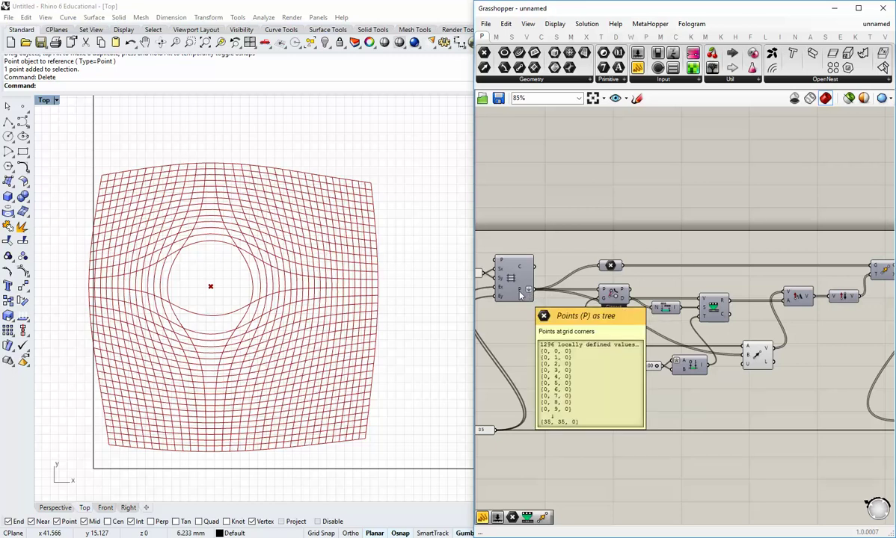
{"action": "right_click_drag", "start_coordinate": [771, 420], "coordinate": [602, 420]}
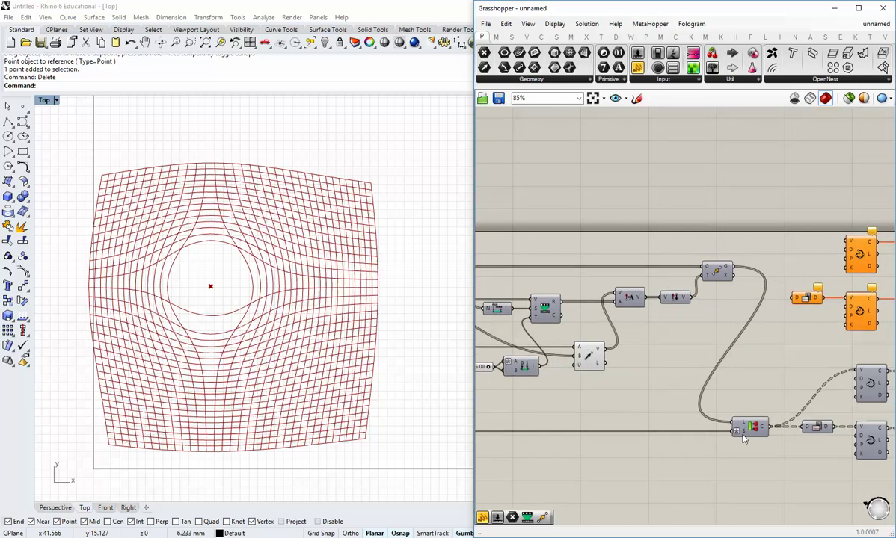
{"action": "right_click_drag", "start_coordinate": [771, 457], "coordinate": [683, 451]}
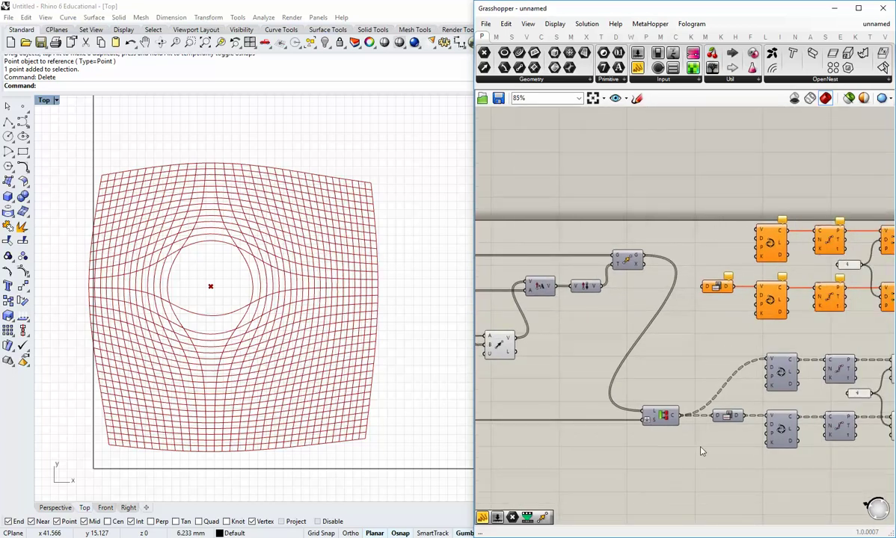